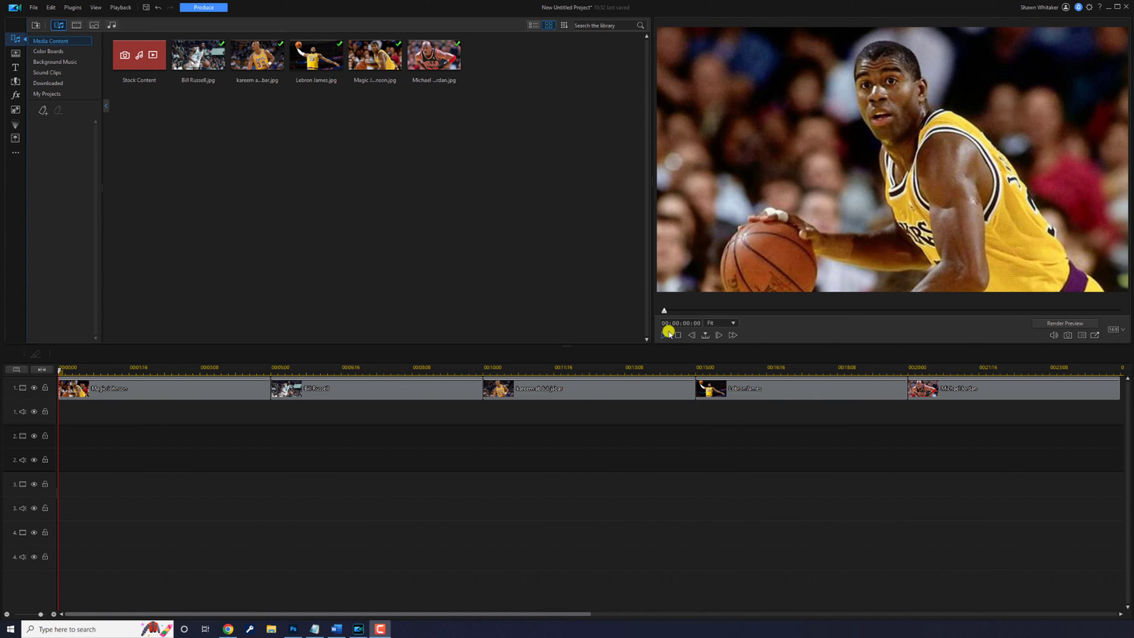
Preview the basketball slideshow from the start, then select all five photo clips on the timeline
left_click(664, 335)
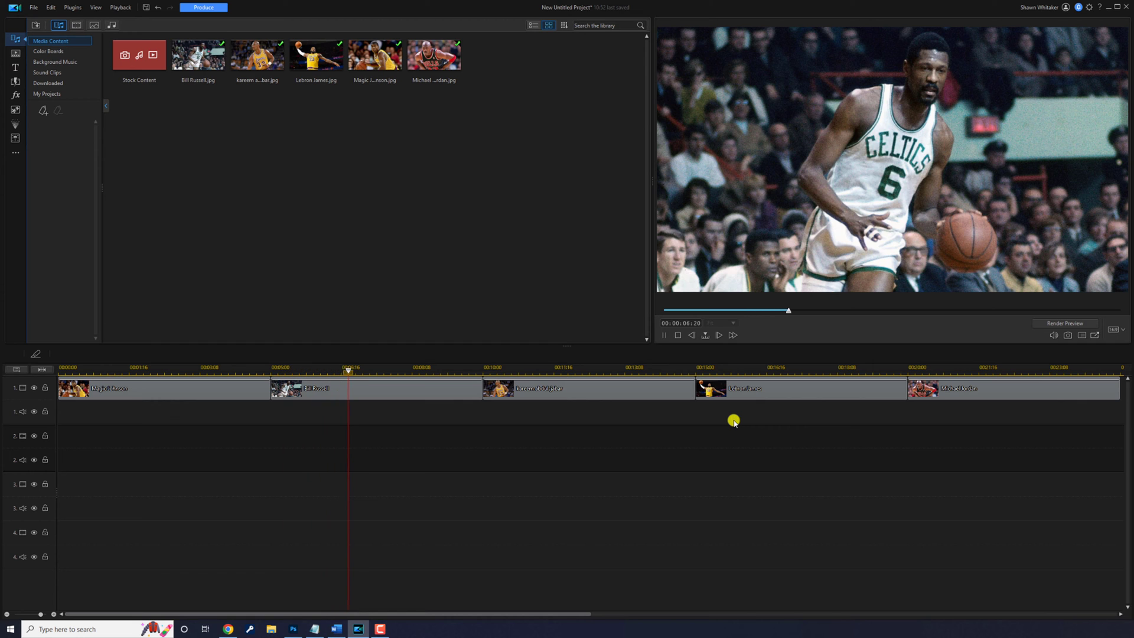
left_click(678, 334)
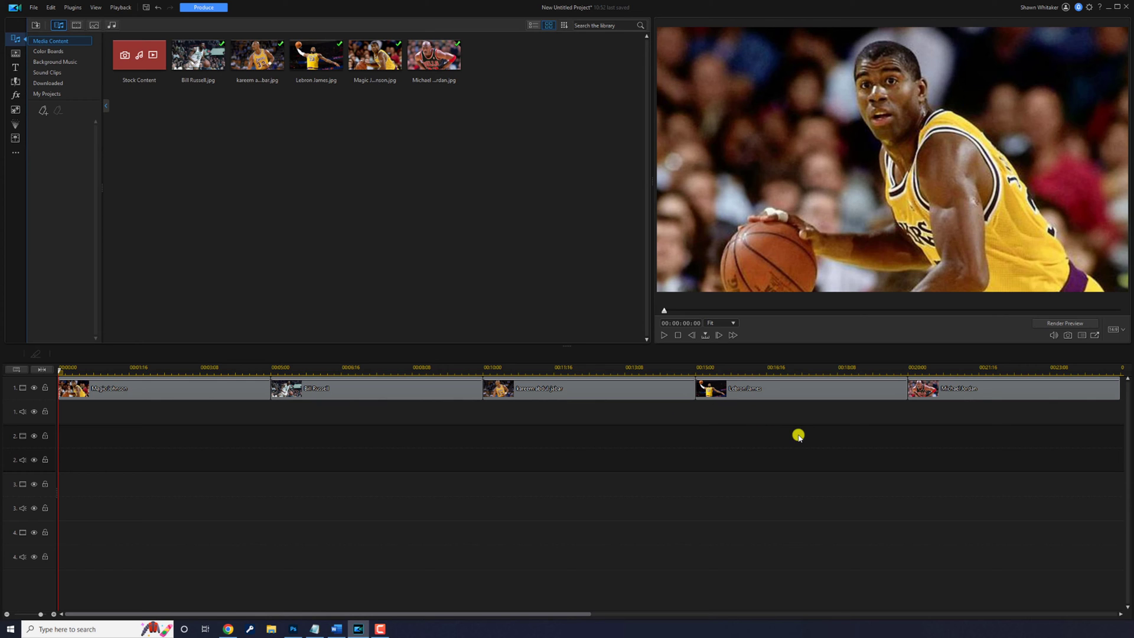
left_click_drag(798, 436, 152, 393)
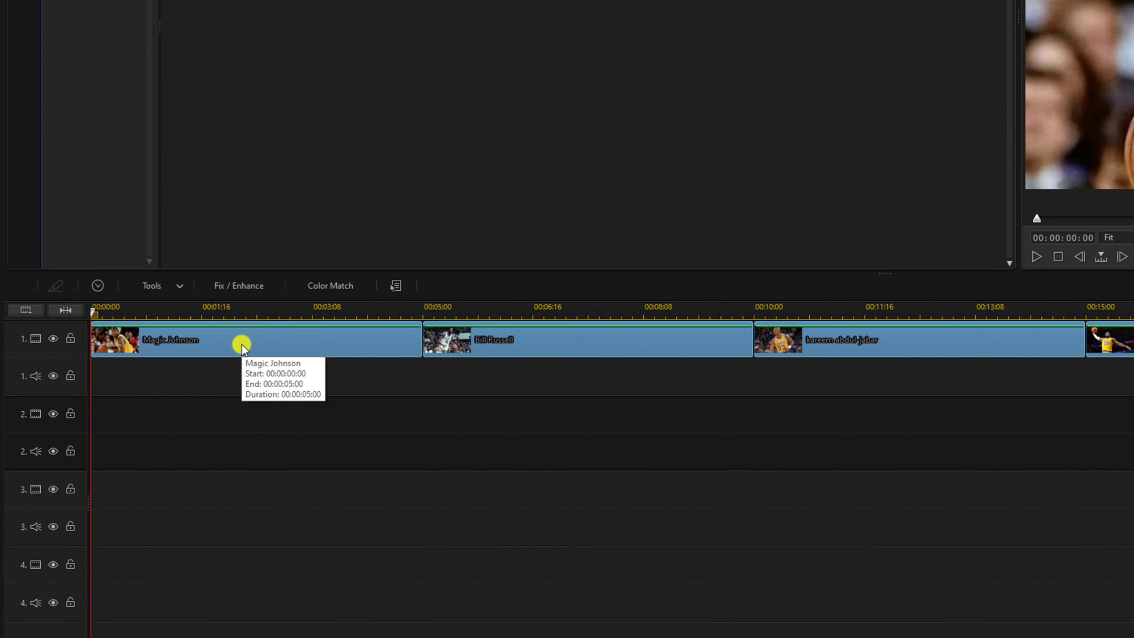
Set the duration of the selected photo clips to 00:00:01:00
left_click(94, 287)
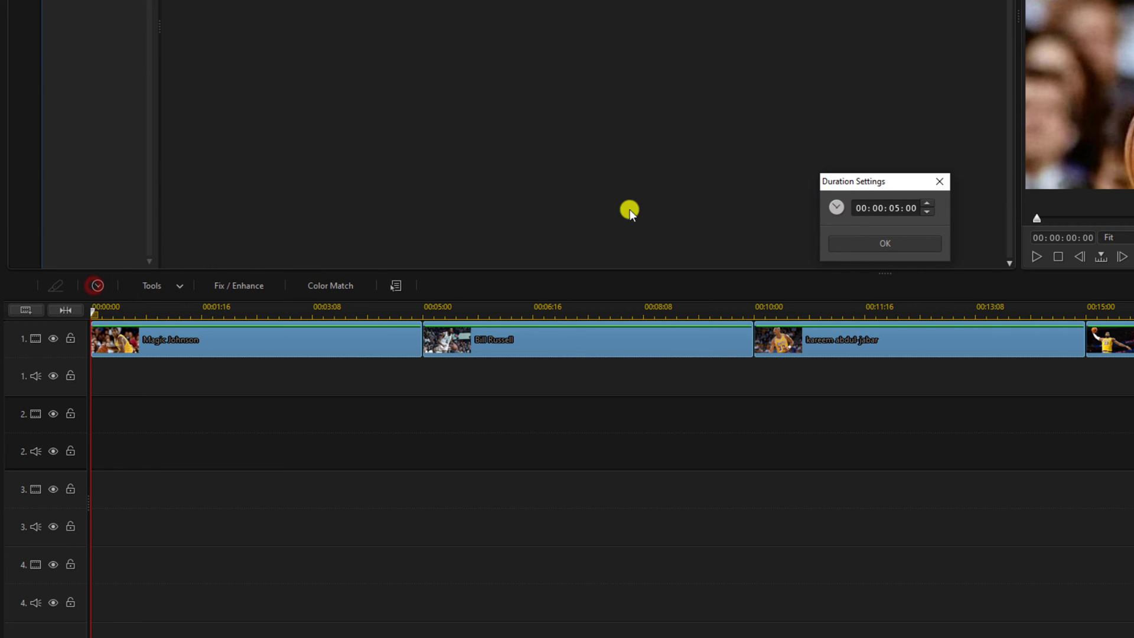
left_click(898, 207)
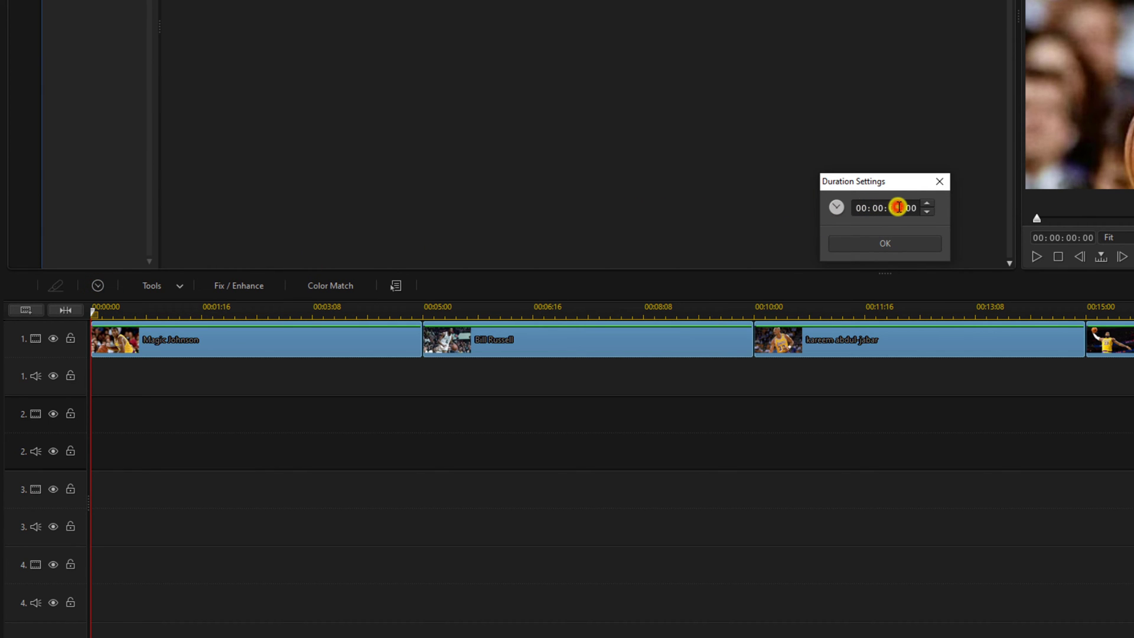
type("1")
left_click(908, 249)
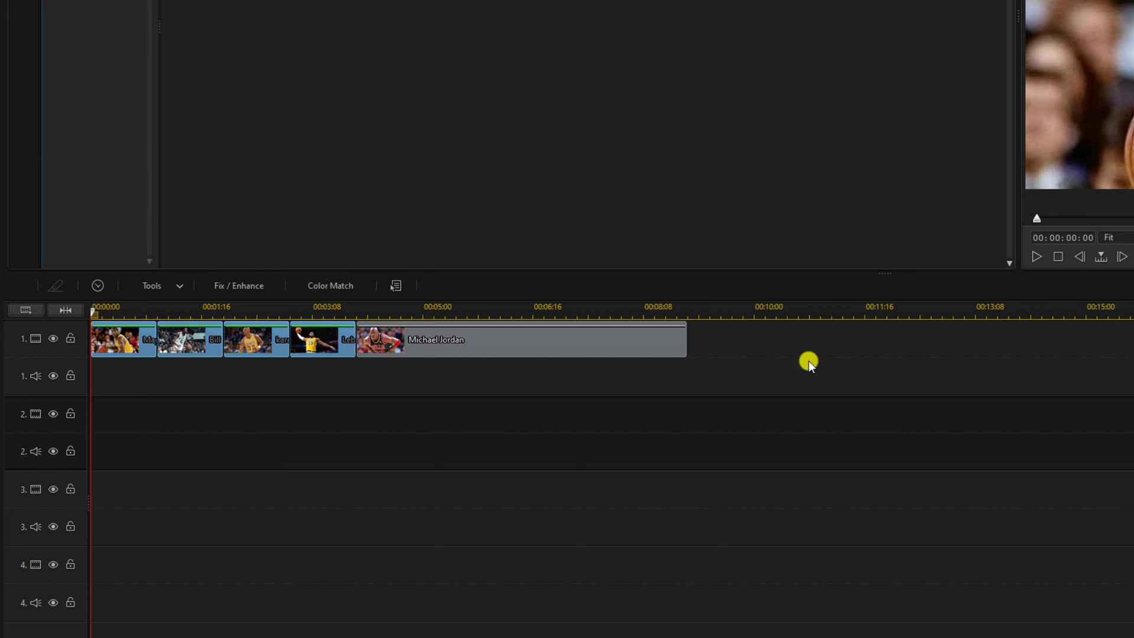
Give the Michael Jordan clip a 00:00:03:00 duration
left_click(545, 342)
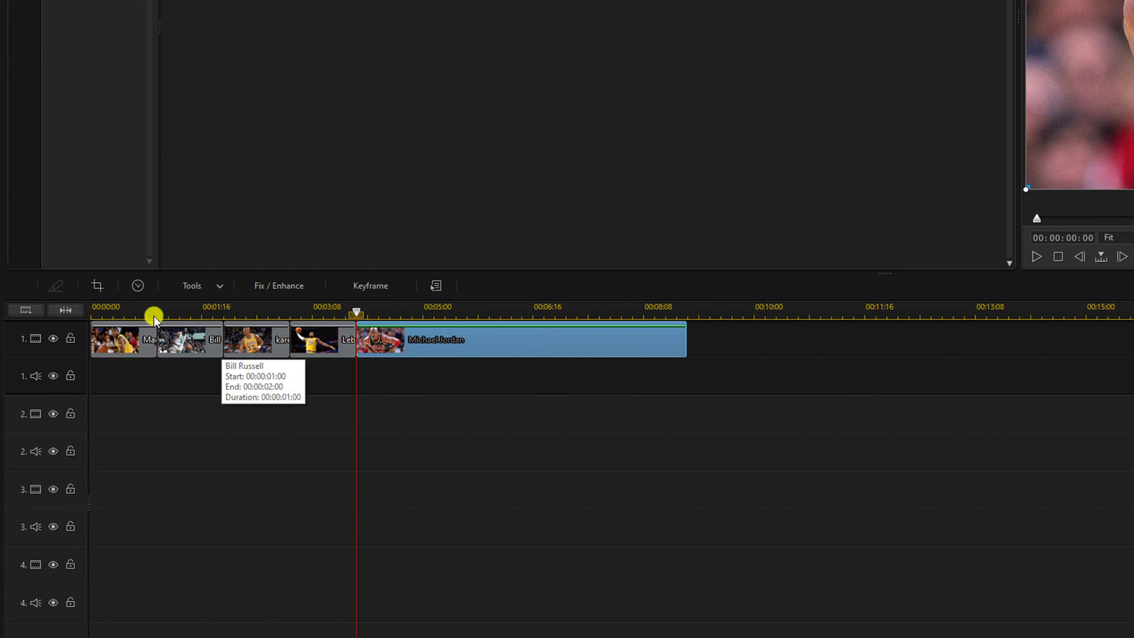
left_click(137, 286)
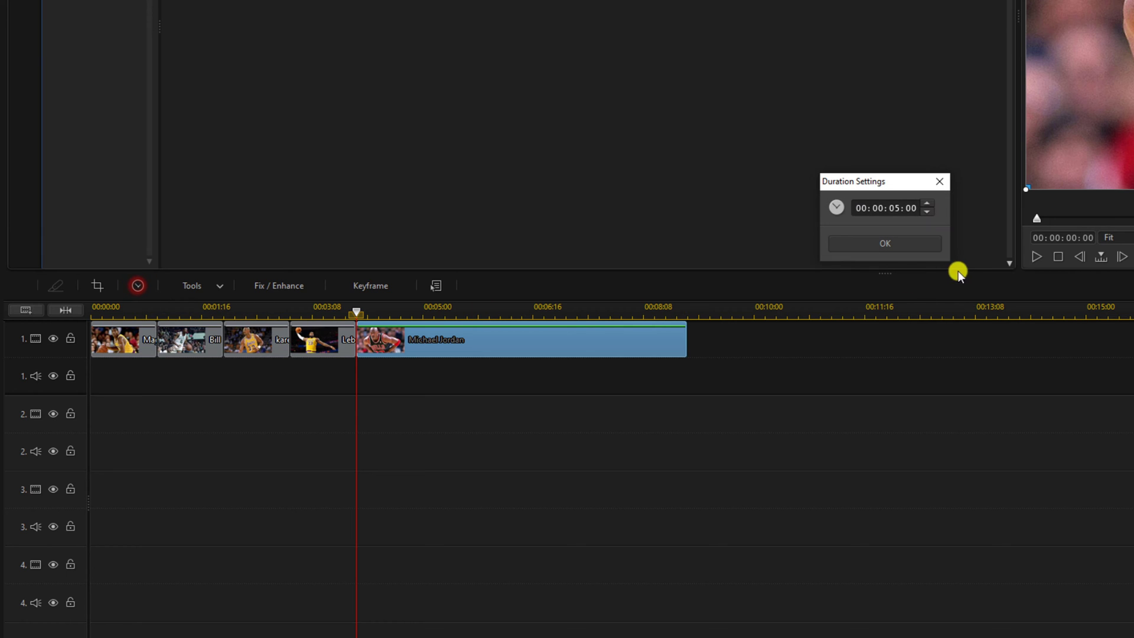
left_click(895, 205)
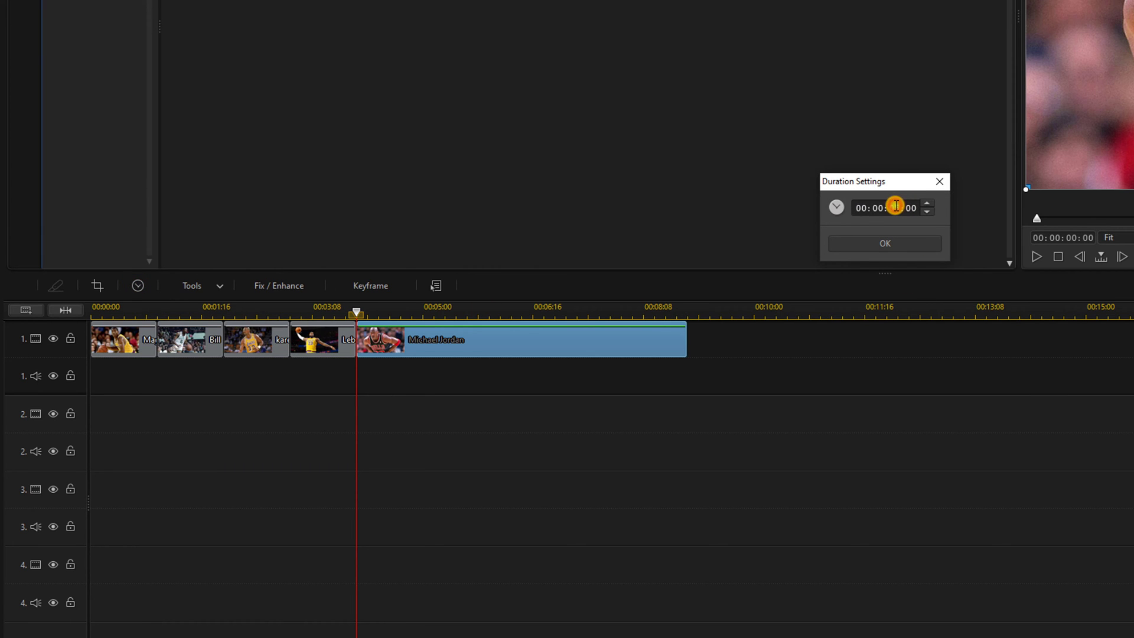
type("3")
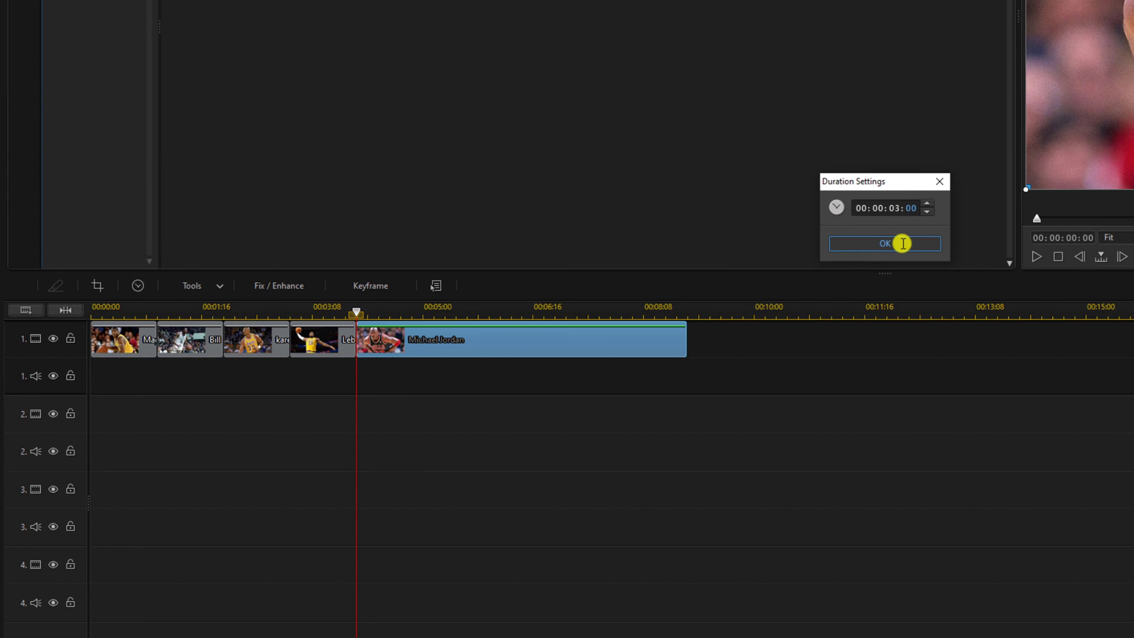
left_click(902, 243)
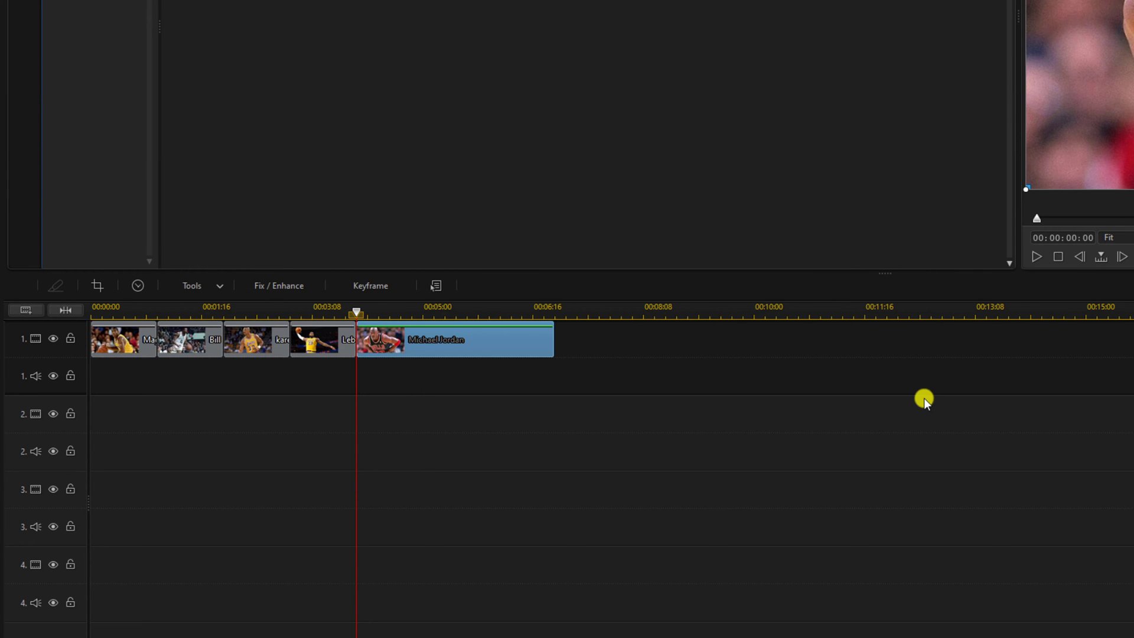
Apply the Pan & Zoom Zoom In style to the Magic Johnson clip and open Motion Designer
left_click(126, 344)
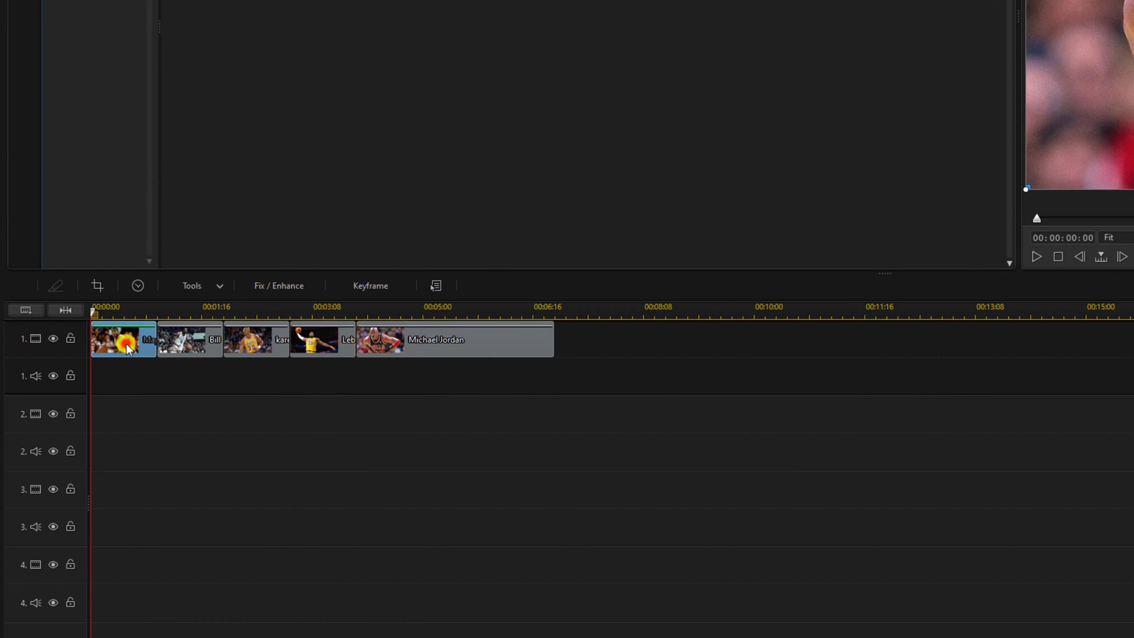
left_click(219, 288)
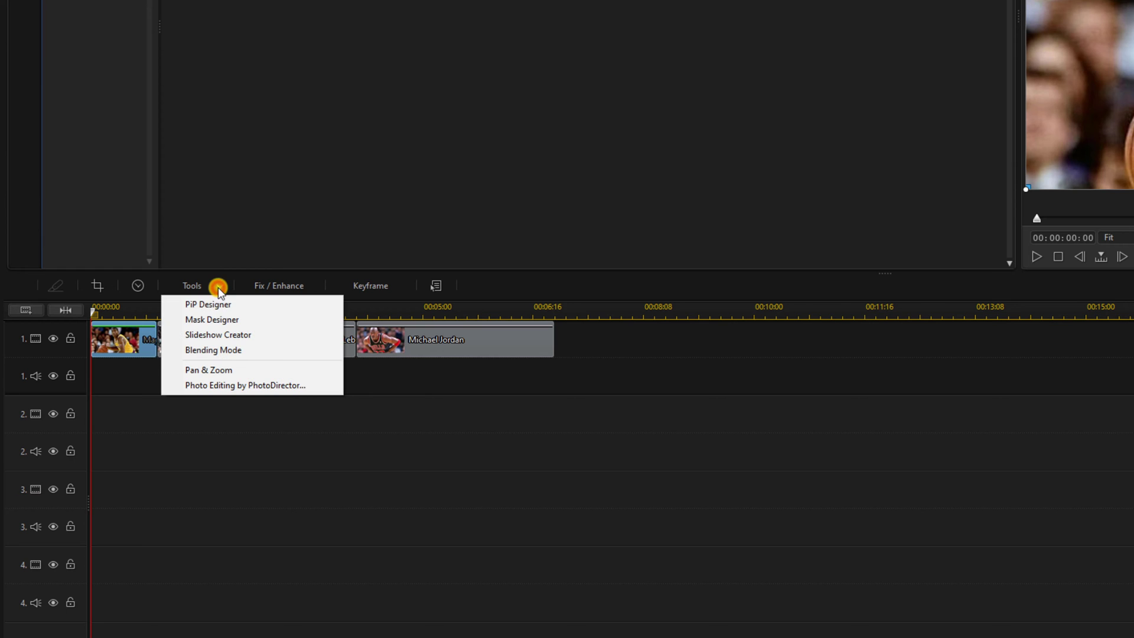
left_click(227, 371)
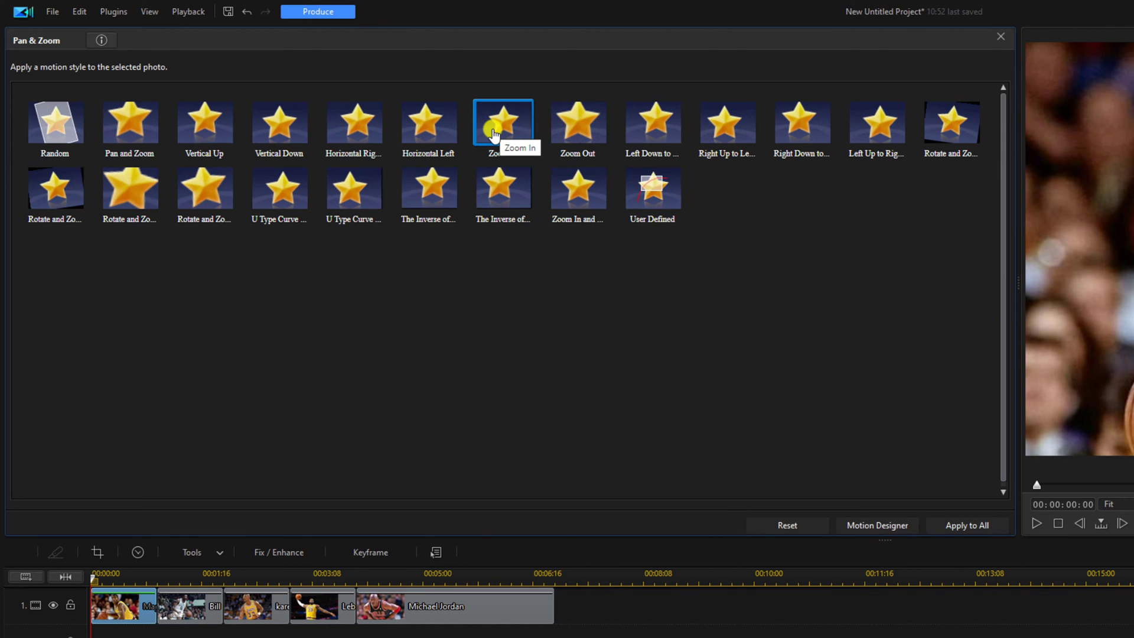
left_click(493, 135)
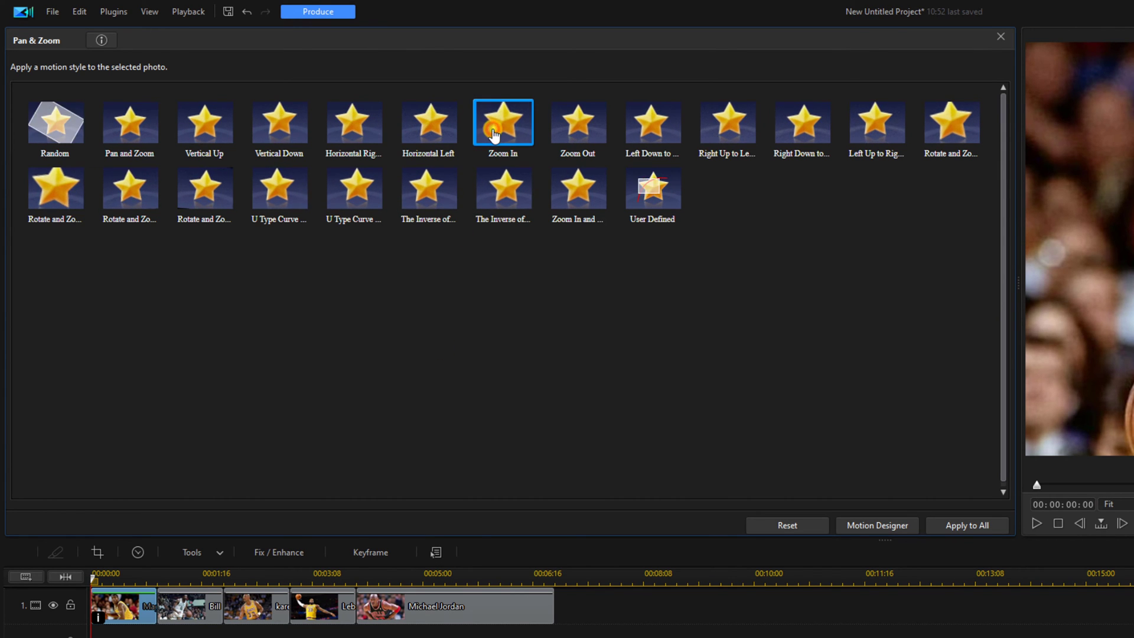
left_click(860, 526)
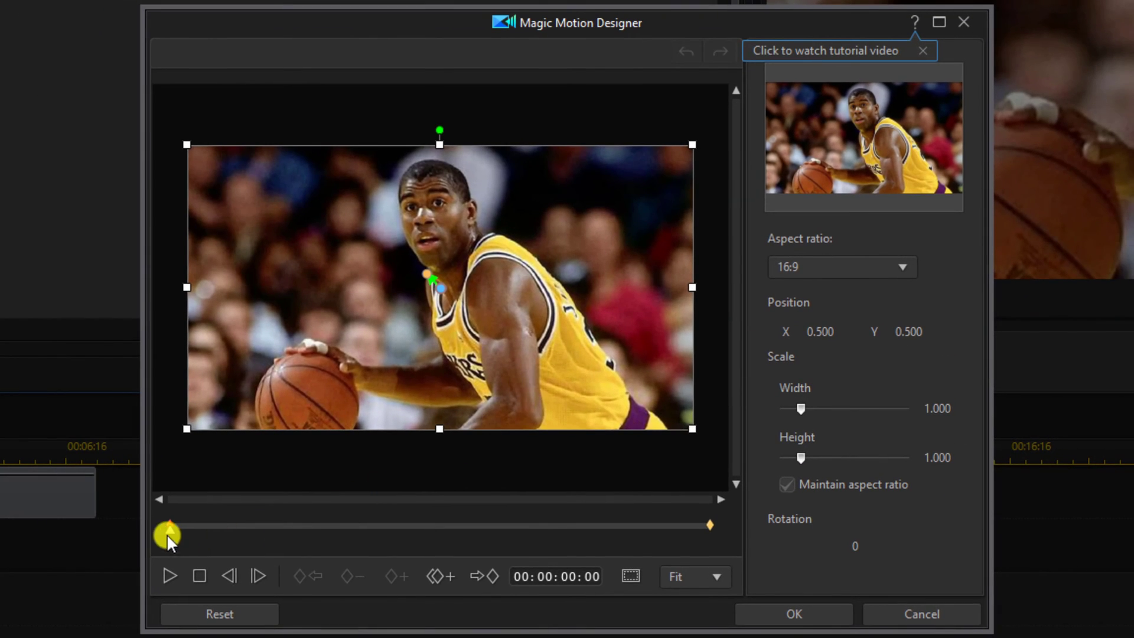
left_click(170, 525)
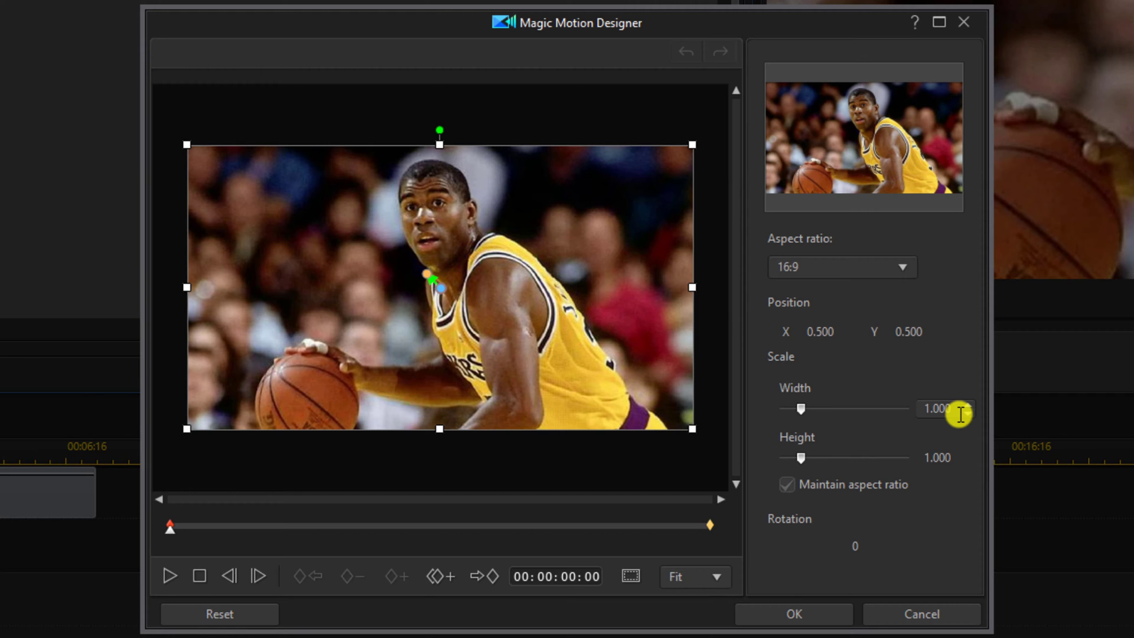
Set the end keyframe to position 0.500, 0.500 with 0.900 width scale and apply
left_click(710, 528)
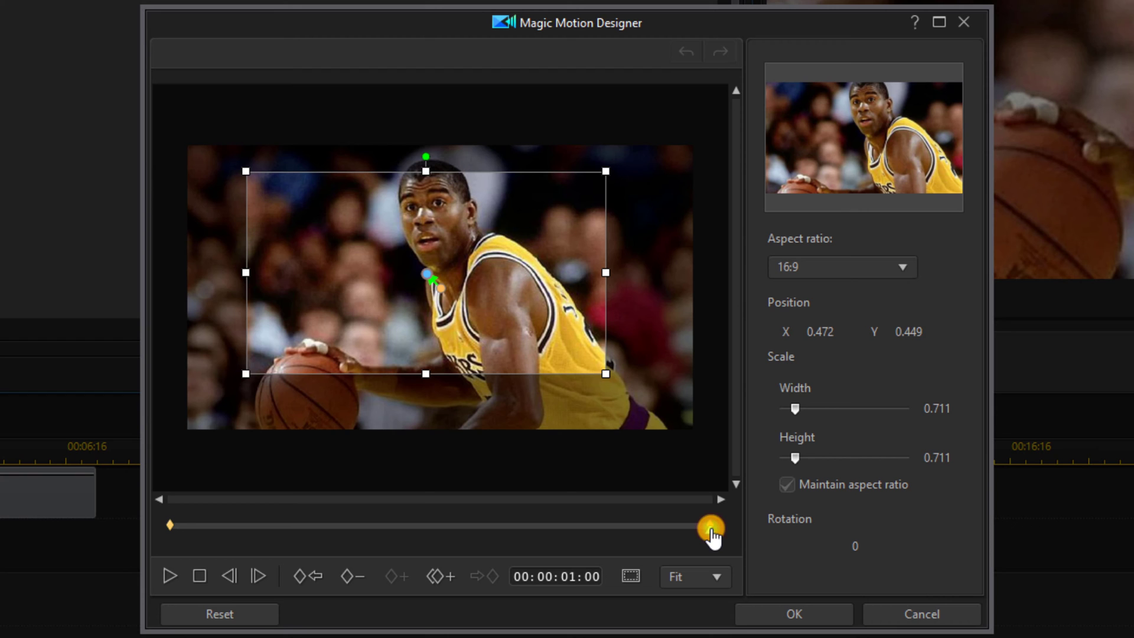
left_click(836, 331)
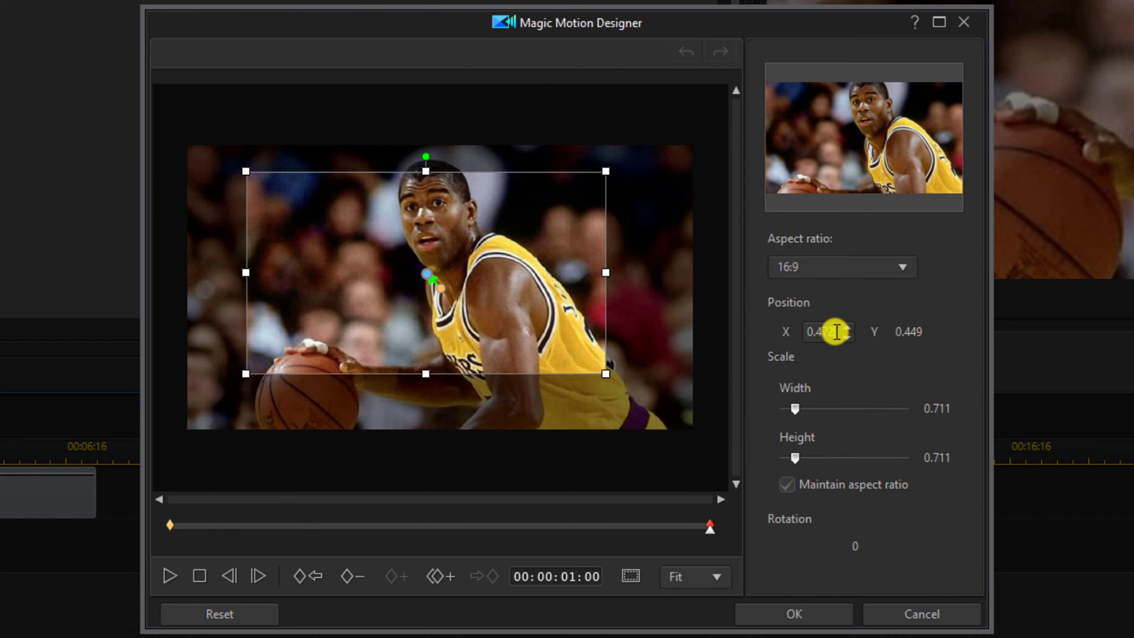
left_click_drag(836, 332, 764, 334)
type("0.5")
key("Return")
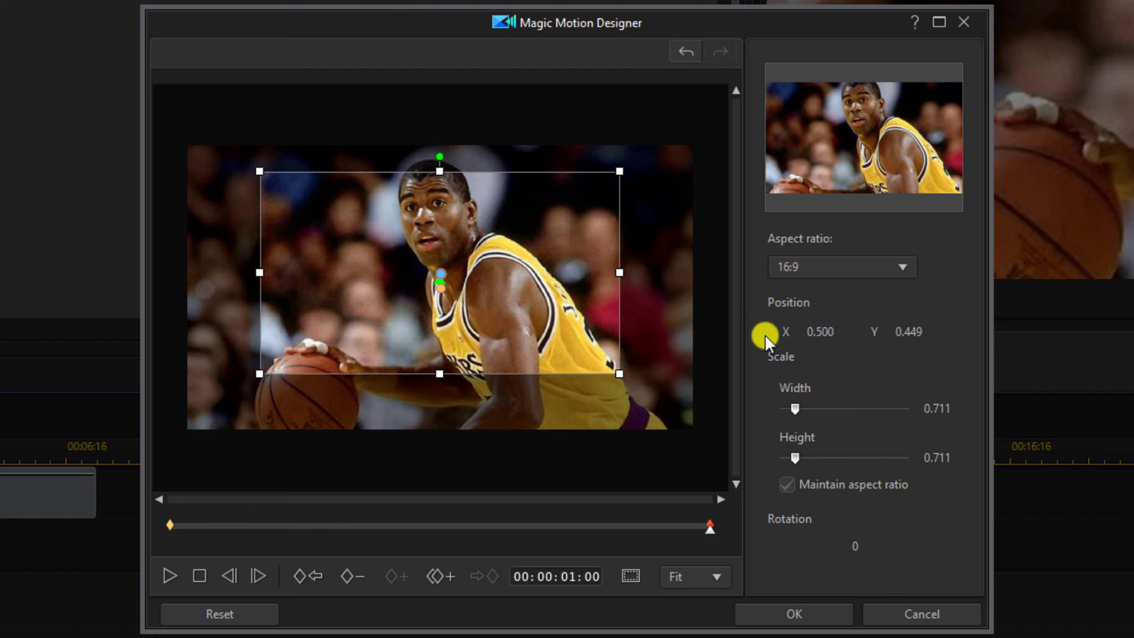
left_click_drag(915, 334, 881, 328)
type("0.5")
key("Return")
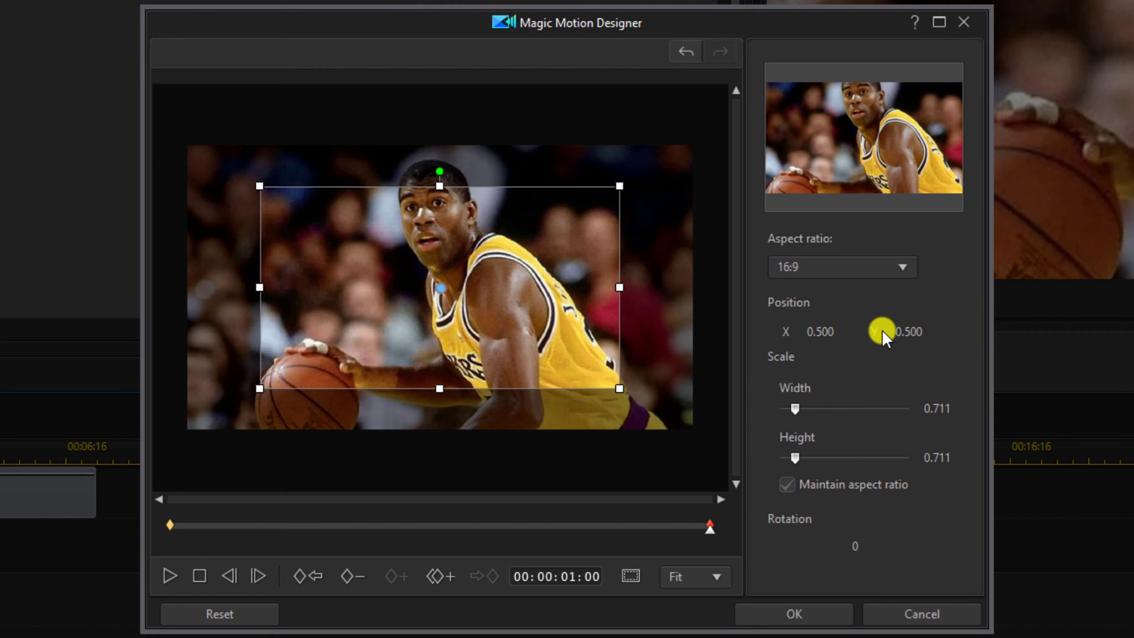
left_click_drag(958, 408, 872, 409)
type("0.9")
key("Return")
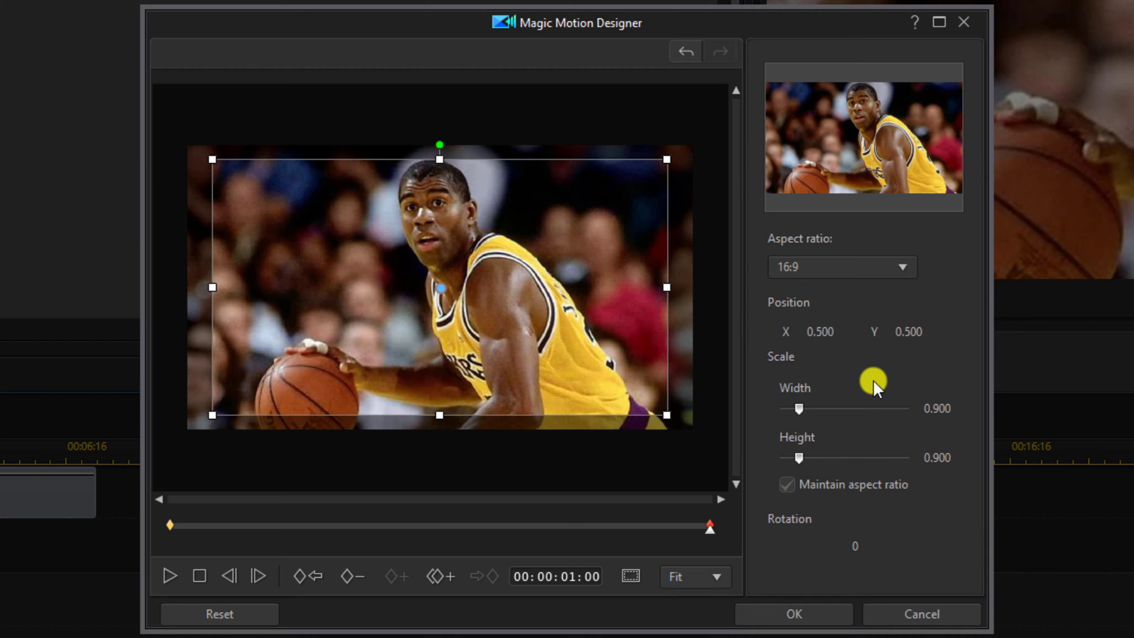
left_click(800, 604)
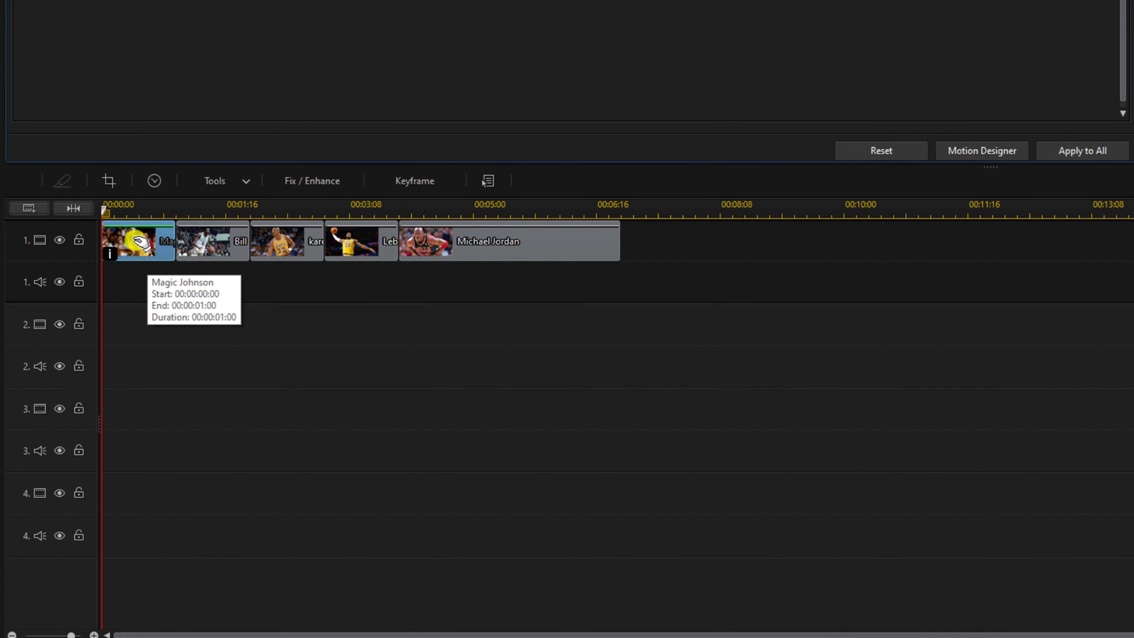
Copy the Magic Johnson clip's keyframe attributes
right_click(140, 242)
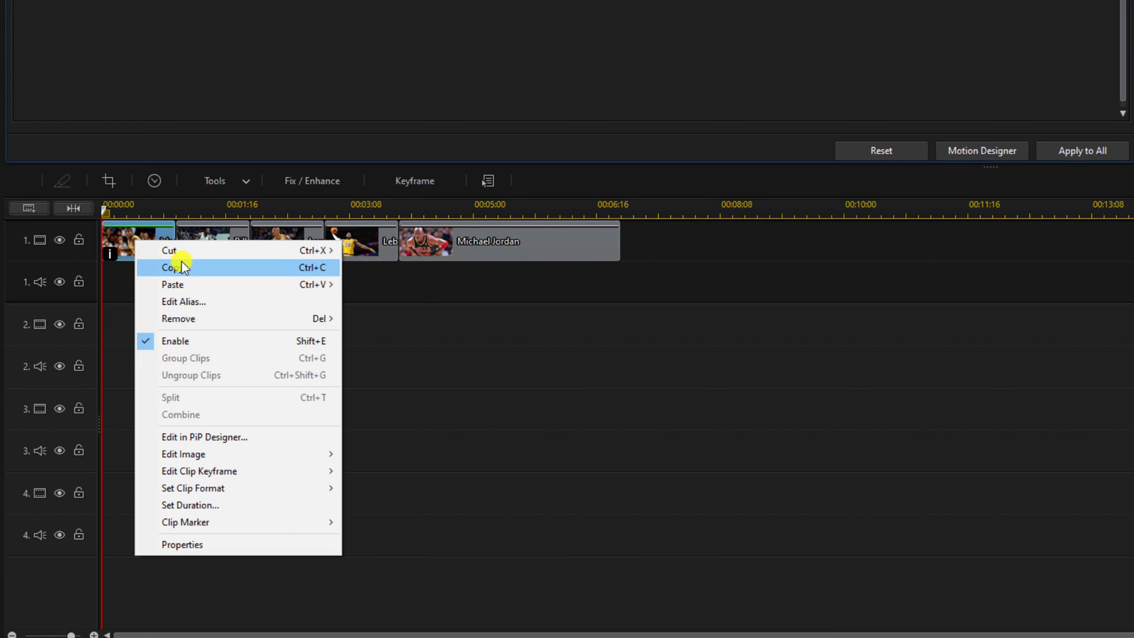
mouse_move(219, 478)
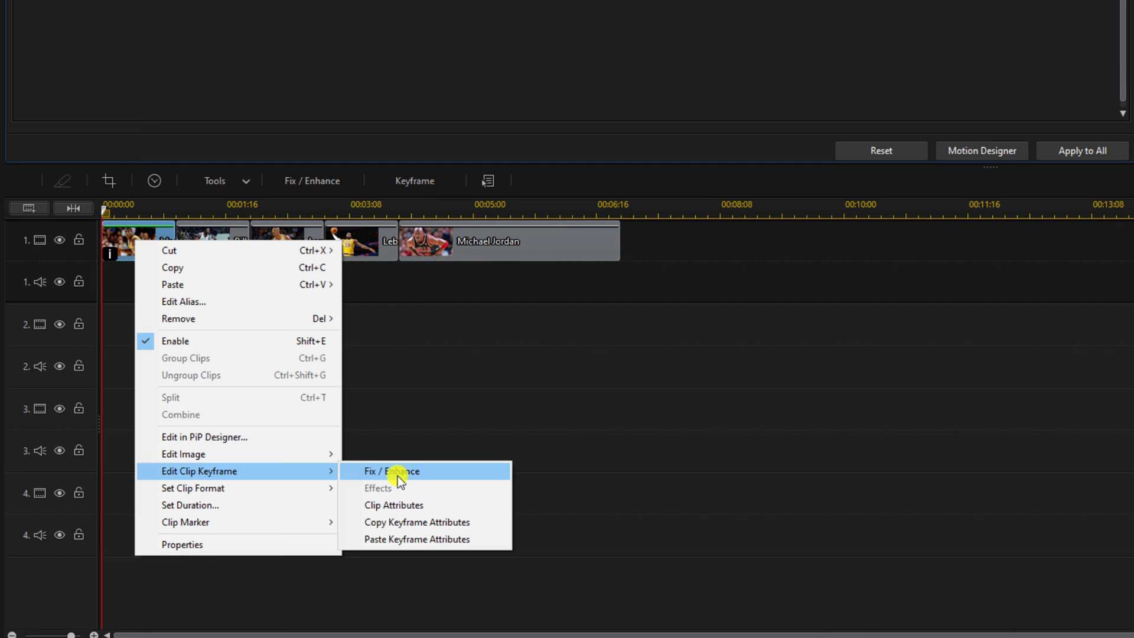
left_click(487, 522)
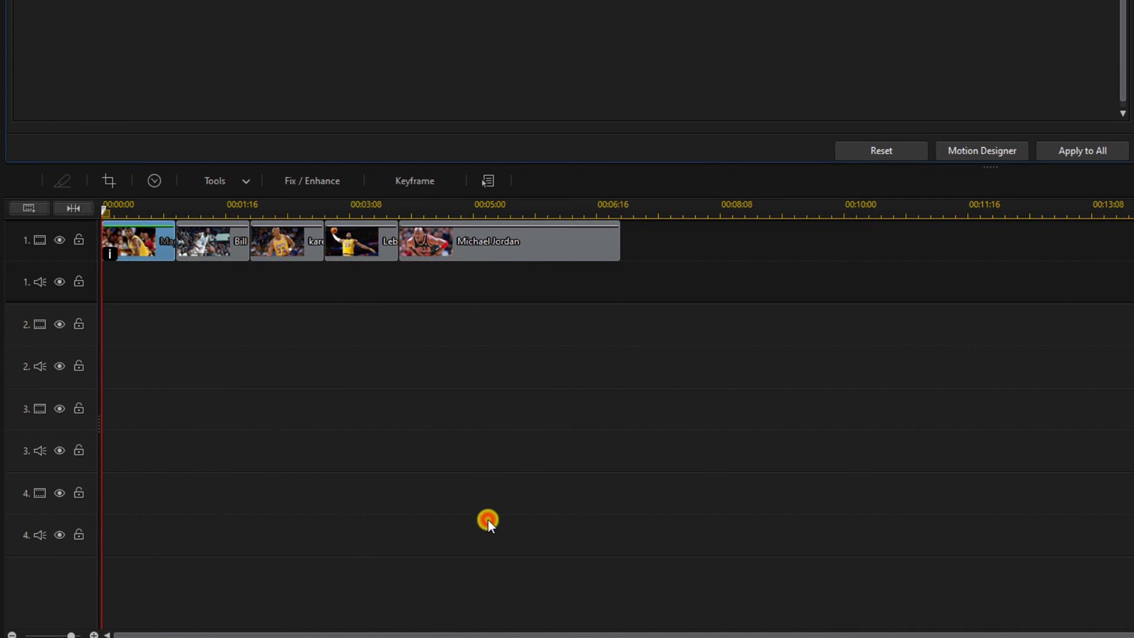
left_click(358, 280)
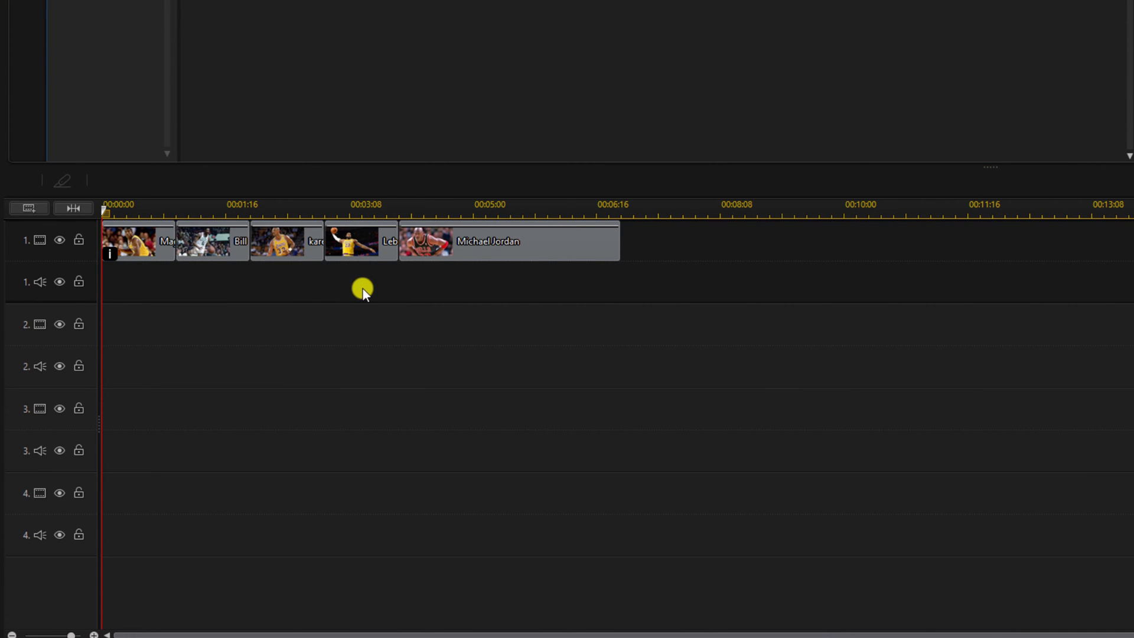
Paste the keyframe attributes onto clips two through four, confirming the replacement
left_click_drag(361, 287, 217, 242)
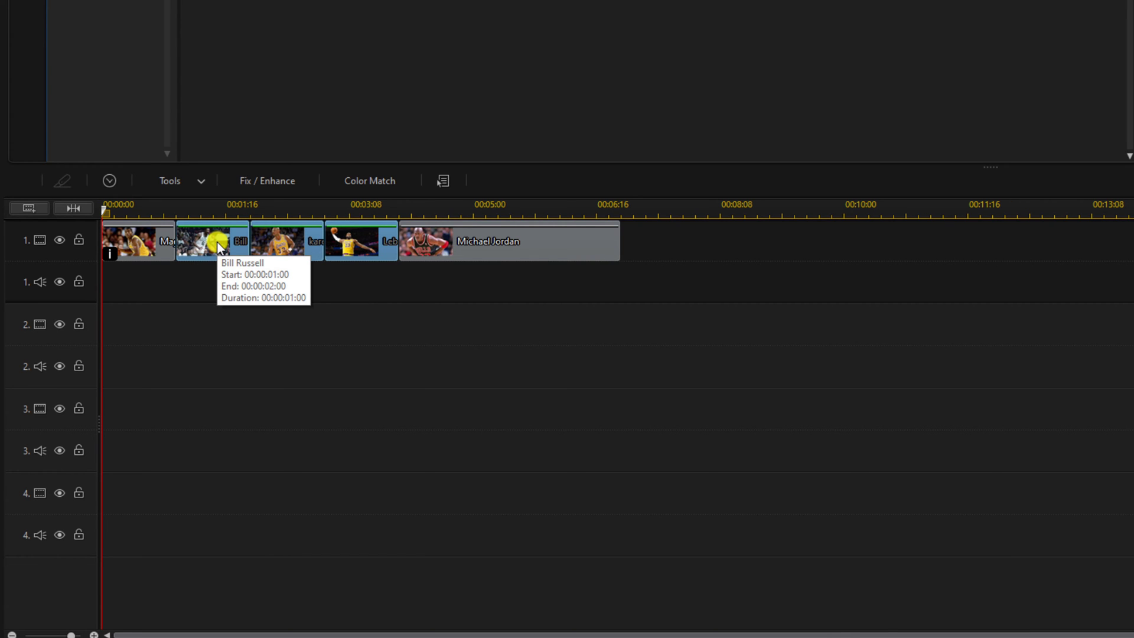
right_click(219, 245)
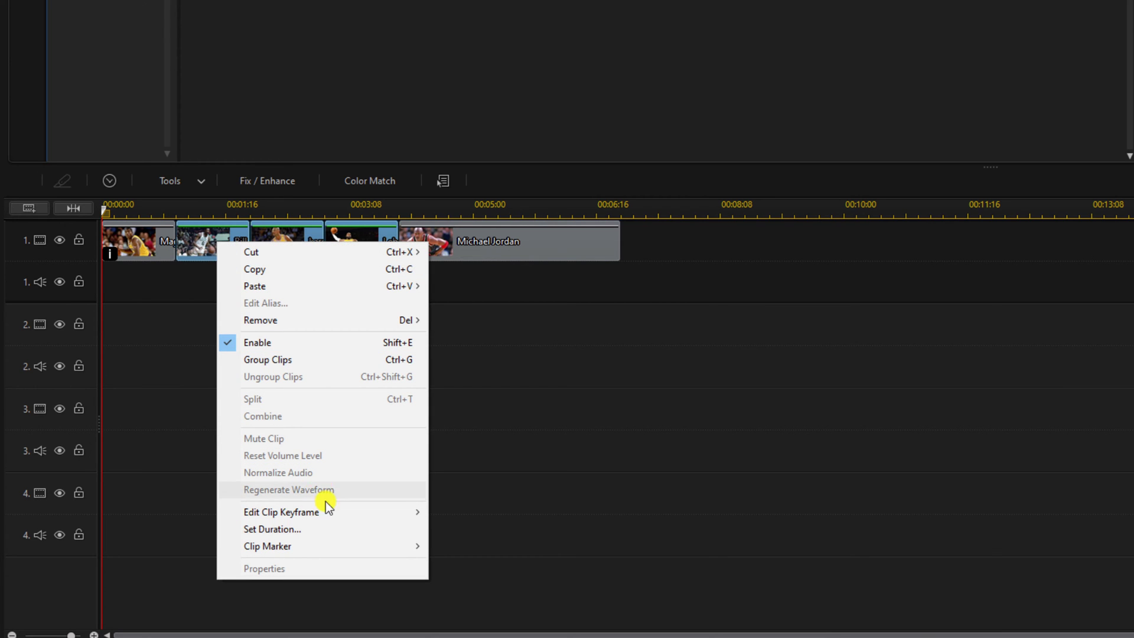
mouse_move(325, 511)
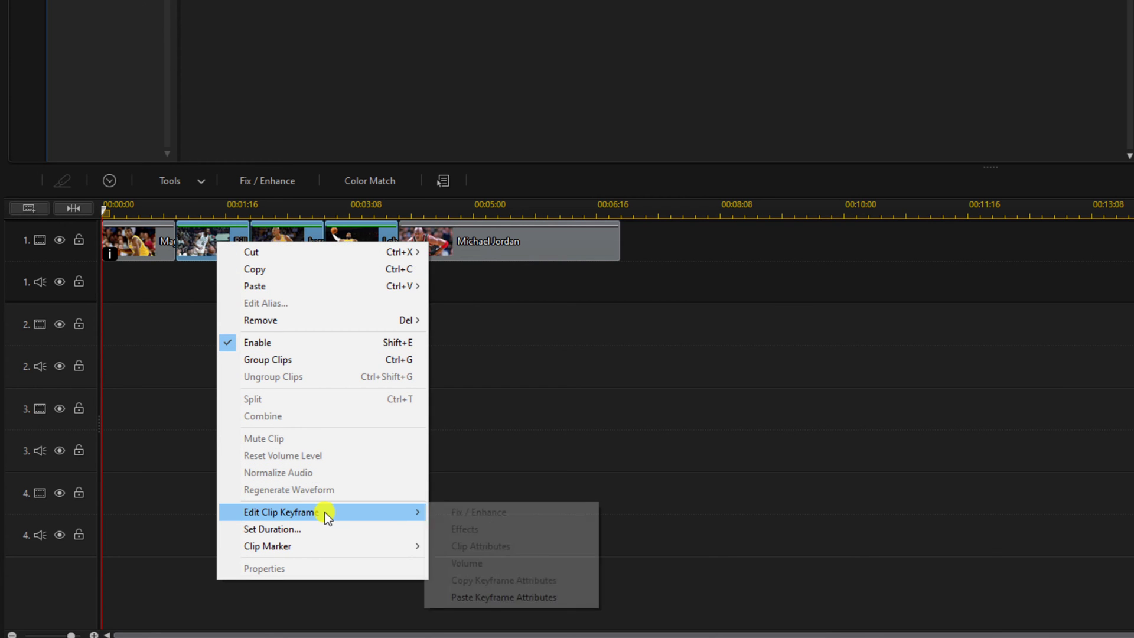
left_click(476, 598)
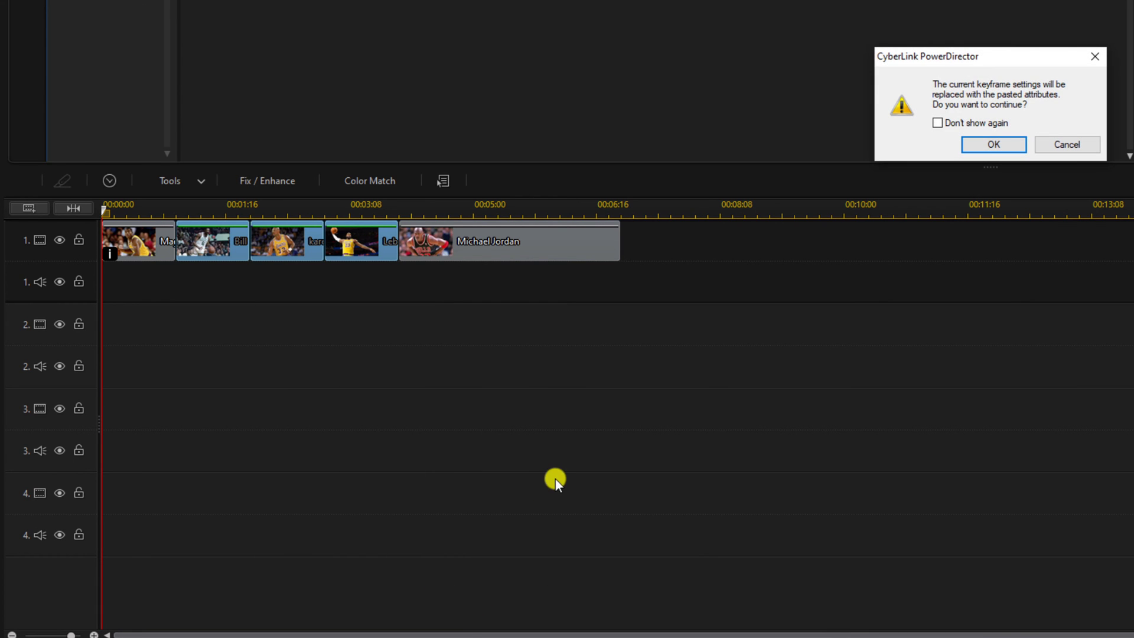
left_click(991, 140)
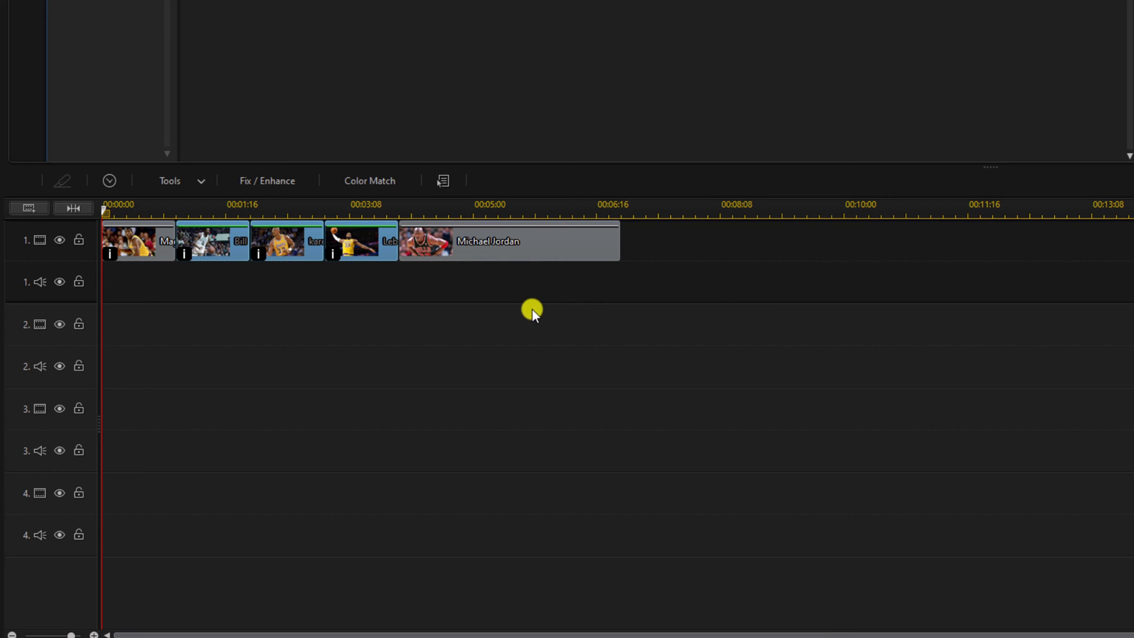
Apply the Zoom In Pan & Zoom style to the Michael Jordan clip and open Motion Designer
left_click(512, 258)
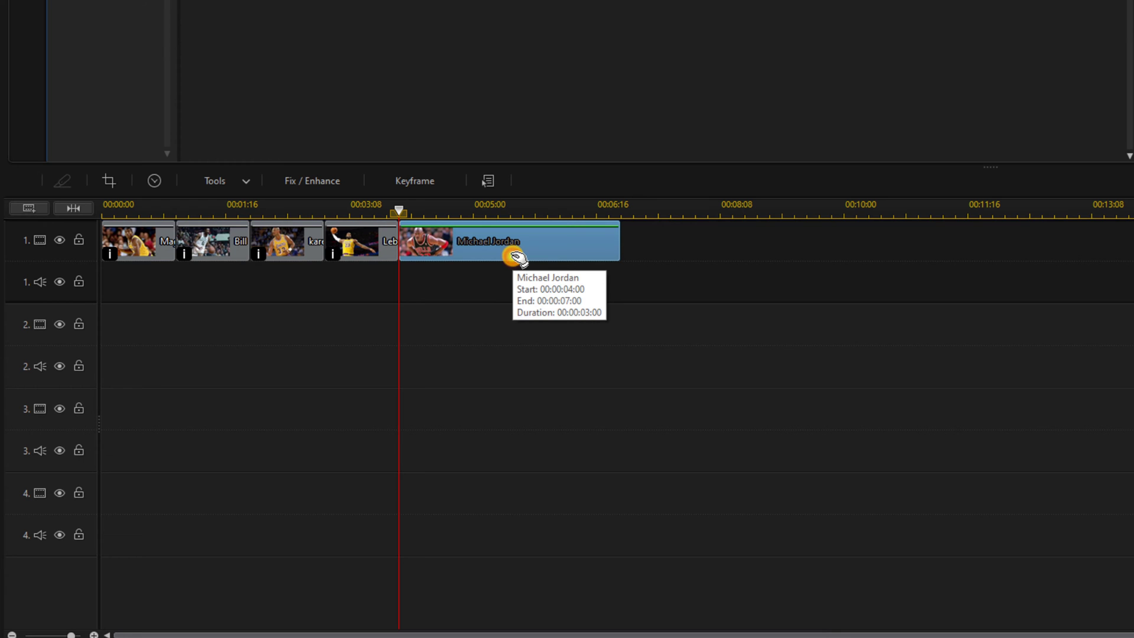
left_click(249, 183)
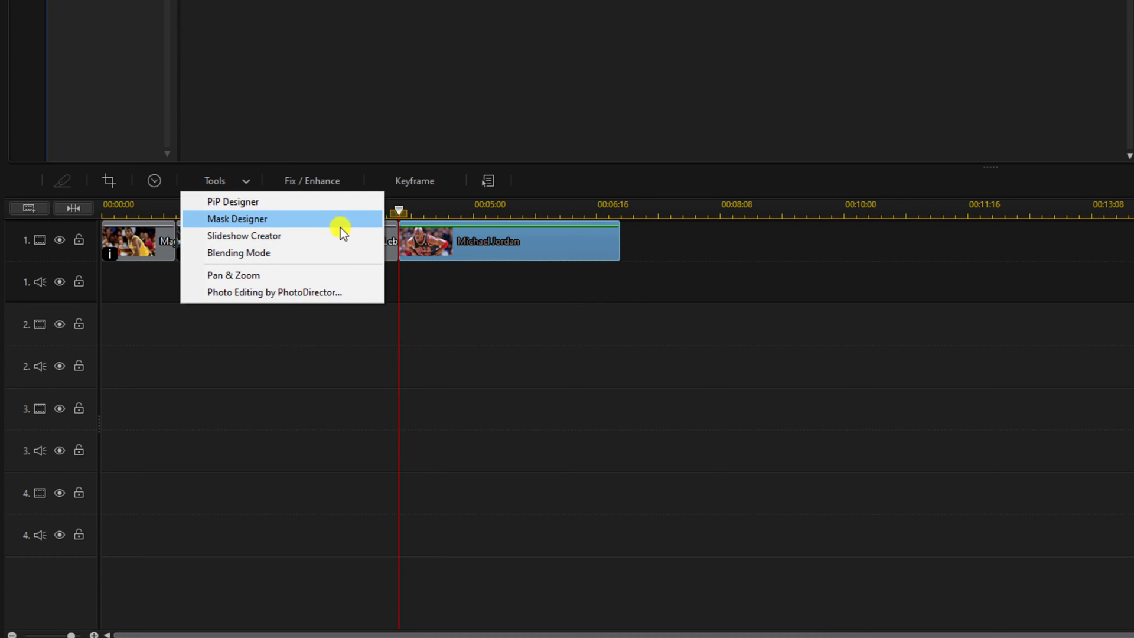
left_click(345, 273)
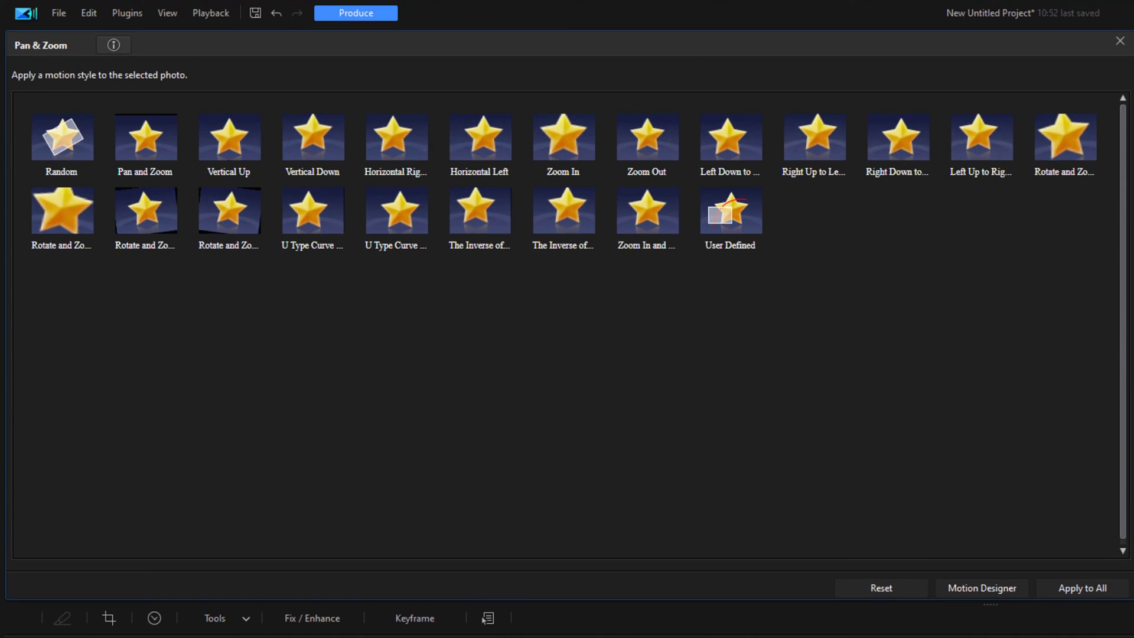
left_click(568, 145)
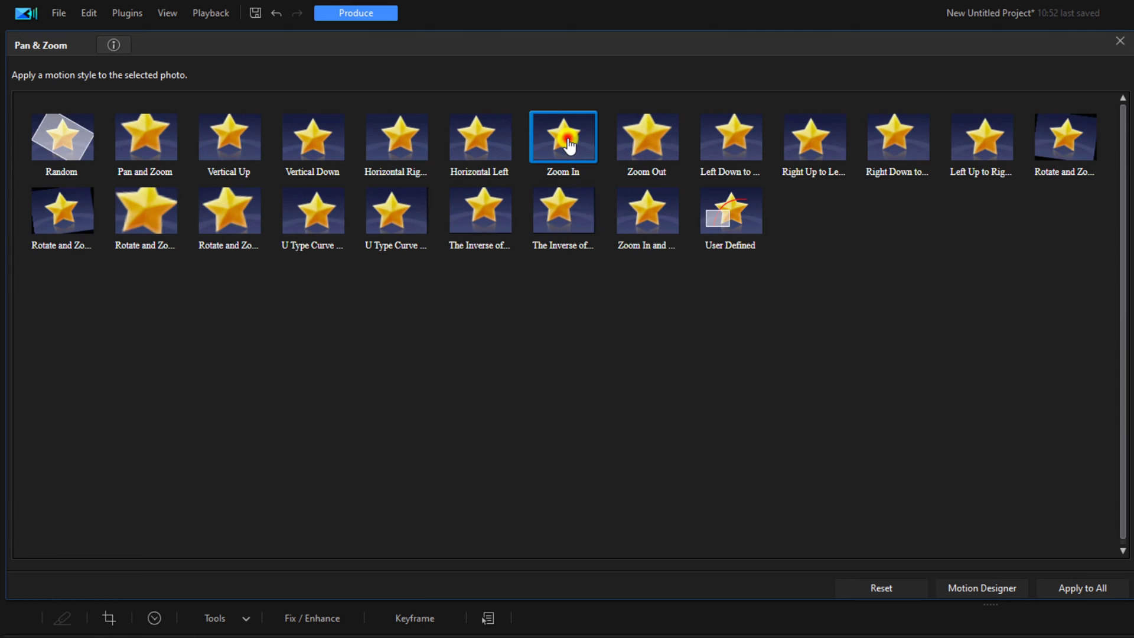
left_click(1023, 591)
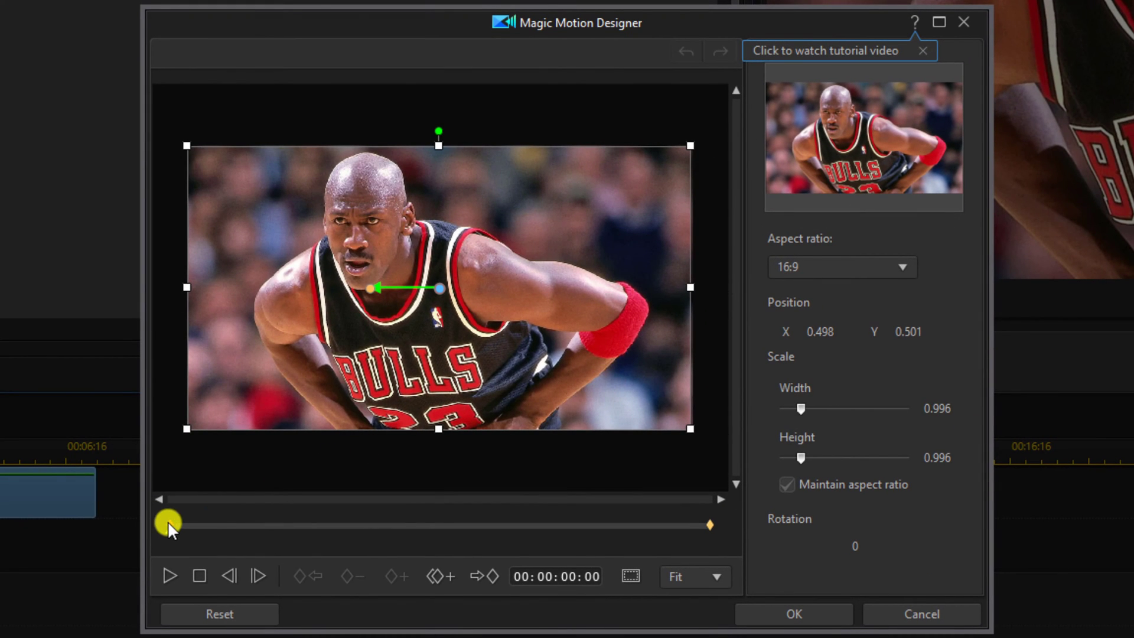
Set the starting keyframe to position 0.500, 0.500 with 1.000 scale
double_click(836, 331)
type("0.5")
key("Return")
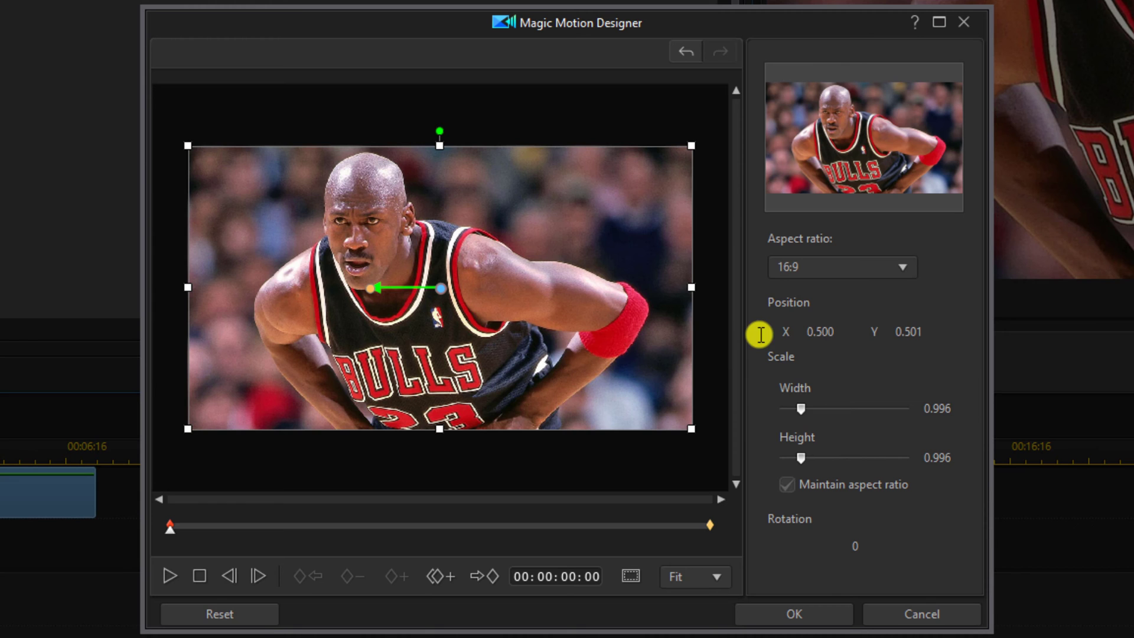
double_click(926, 328)
type("0.5")
key("Return")
double_click(954, 408)
type("1")
key("Return")
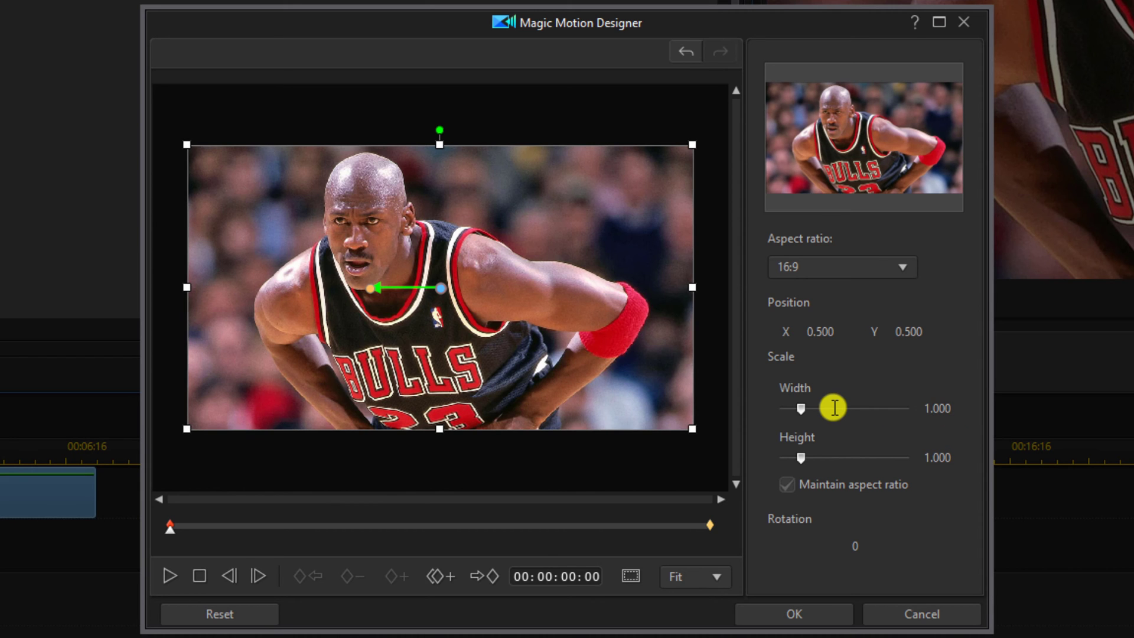
Add a keyframe at one second with X 0.500 and 0.900 width scale
left_click(448, 529)
left_click_drag(448, 529, 354, 543)
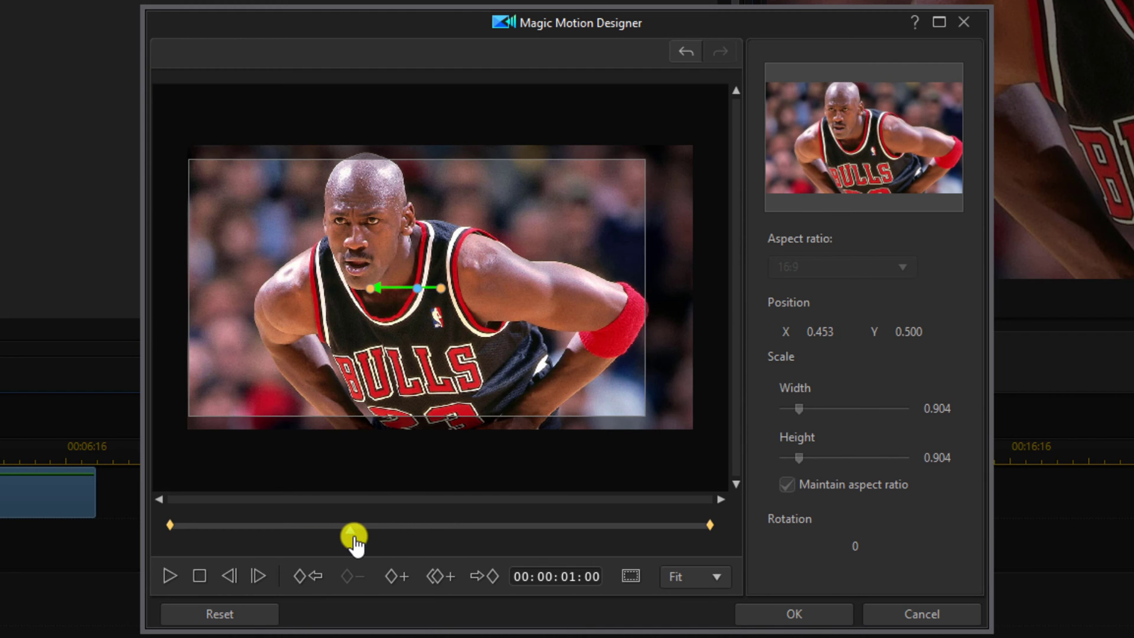
left_click(392, 578)
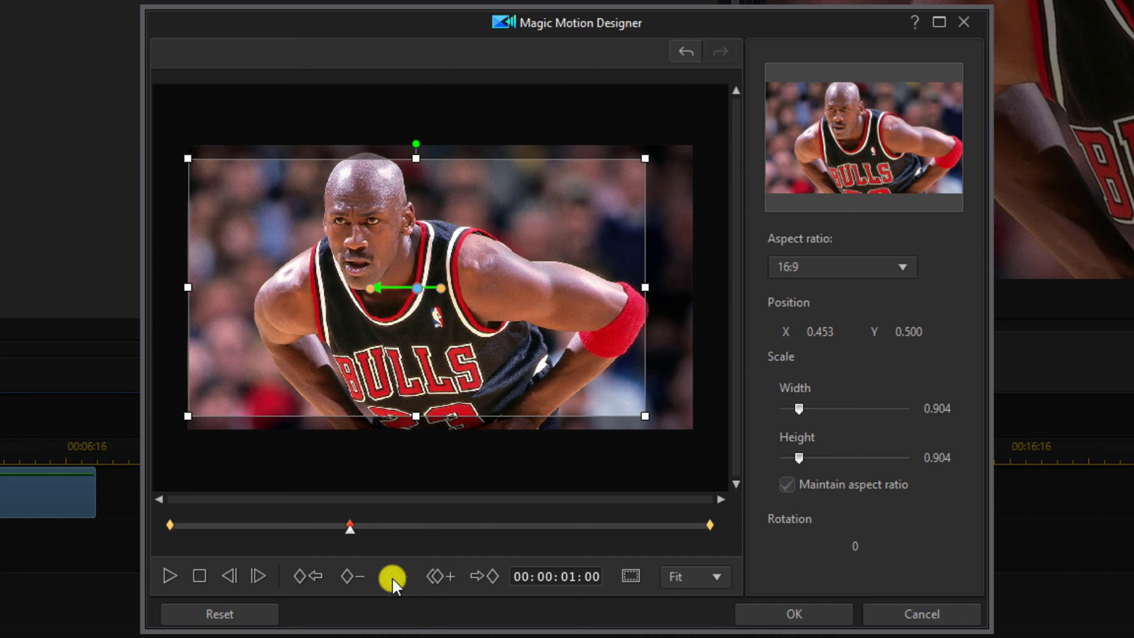
left_click(834, 331)
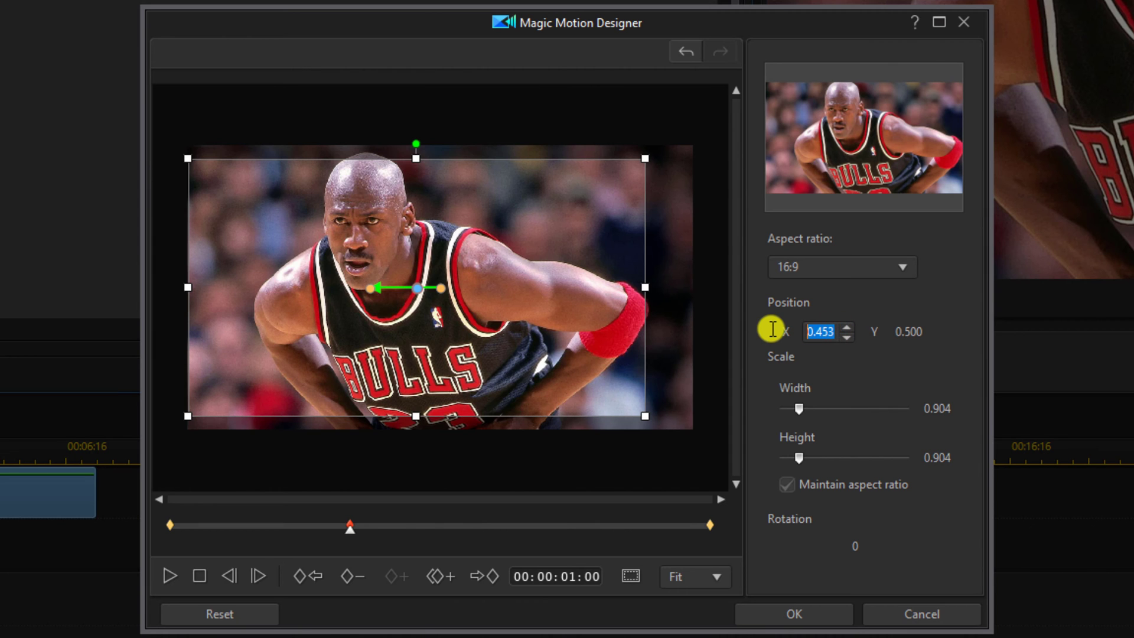
type("0.5")
key("Return")
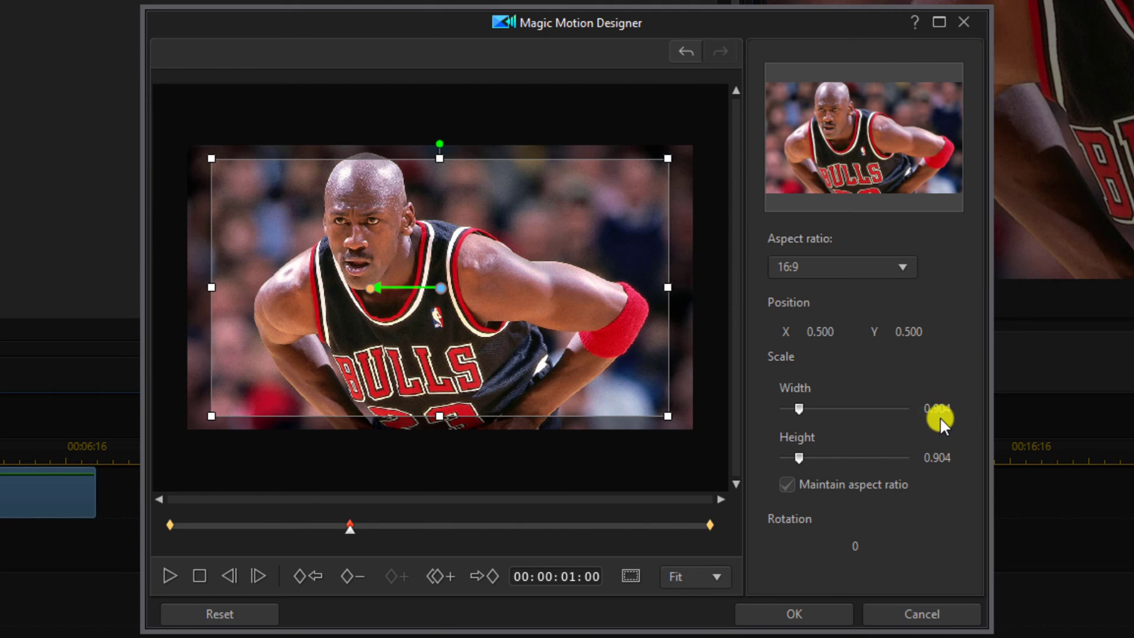
left_click(955, 407)
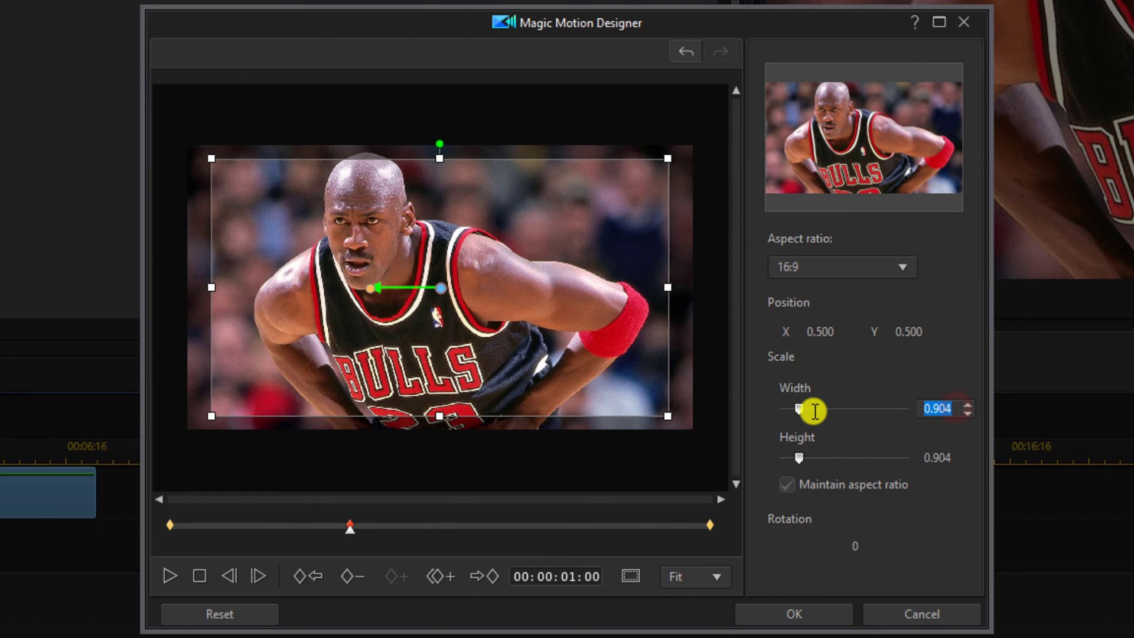
type("0.9")
key("Return")
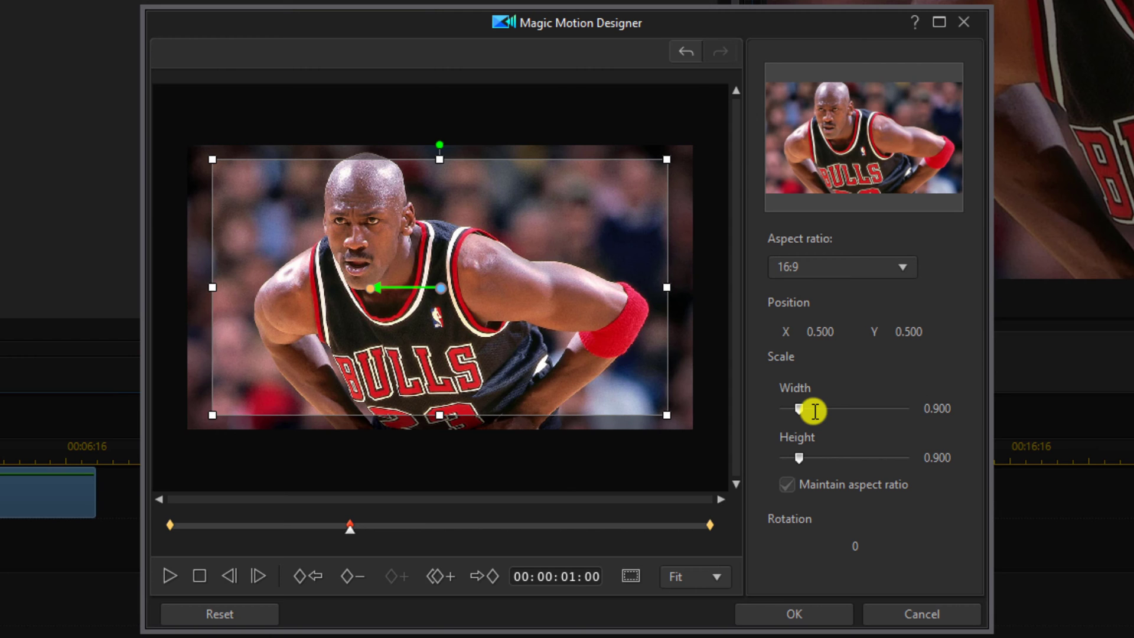
Duplicate the previous keyframe into the final keyframe and accept the custom motion
left_click(709, 525)
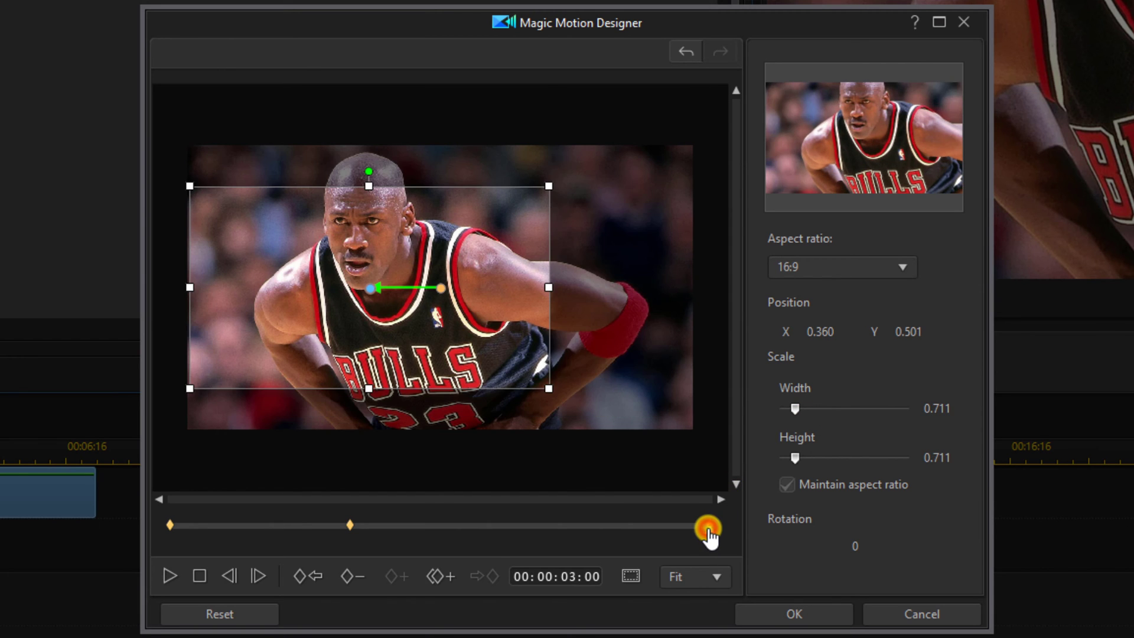
left_click(436, 576)
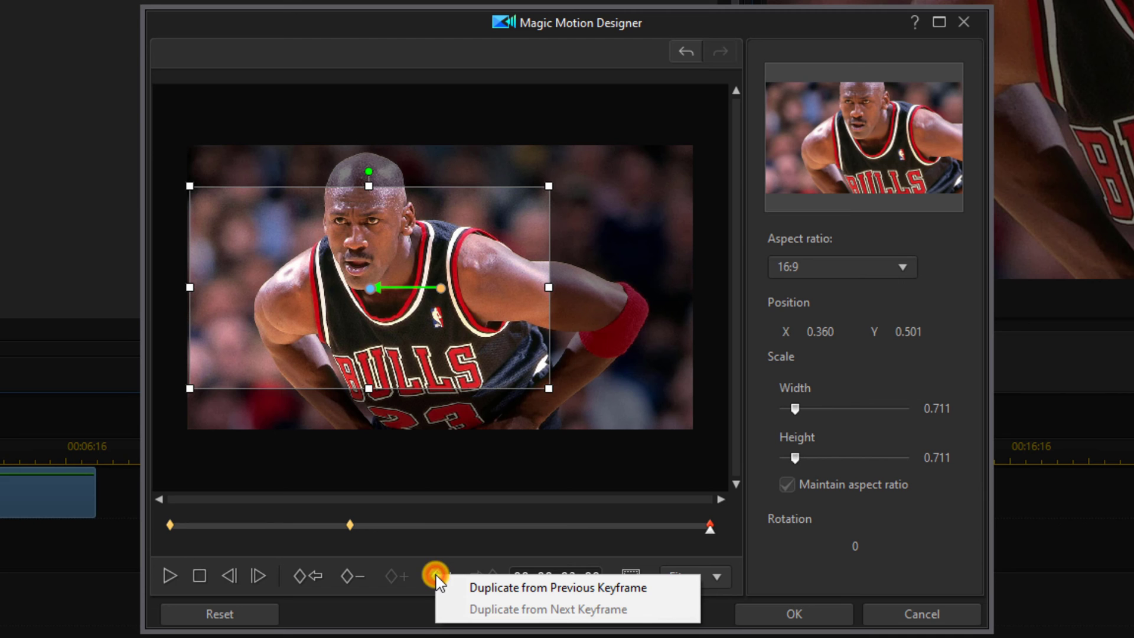
left_click(487, 588)
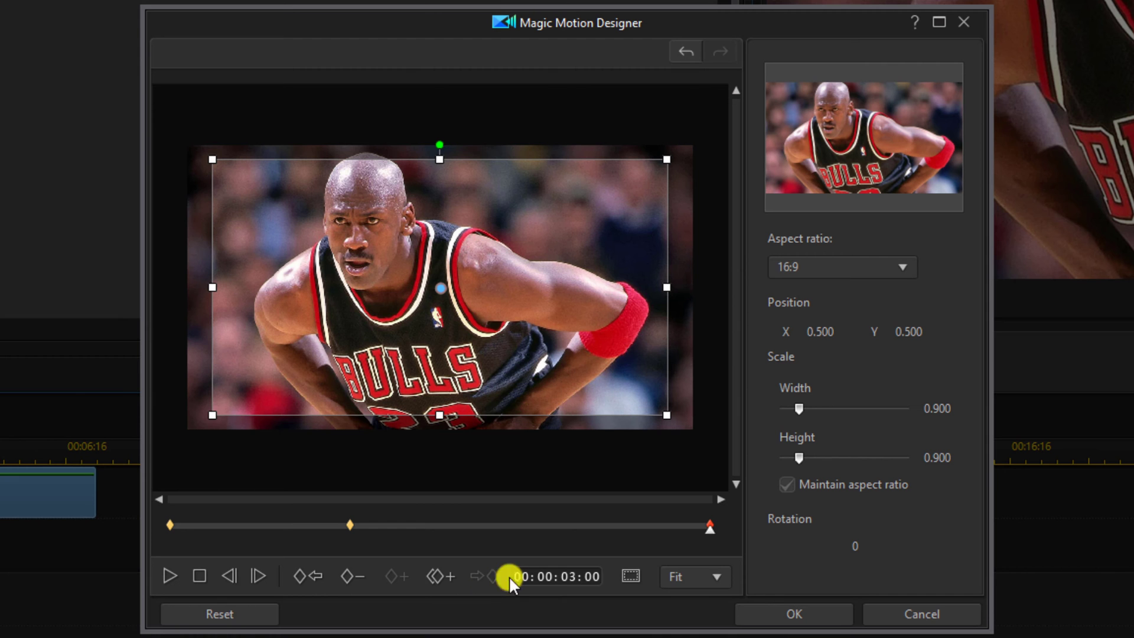
left_click(771, 607)
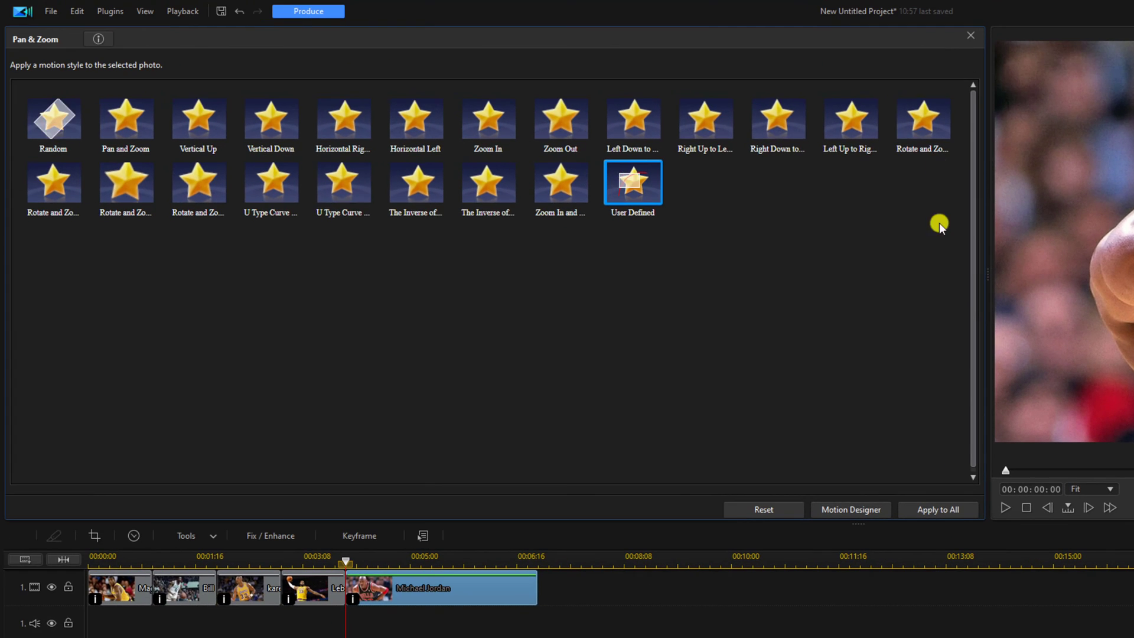
Apply the Seamless Slide 01 transition to all clips as a cross transition
left_click(968, 33)
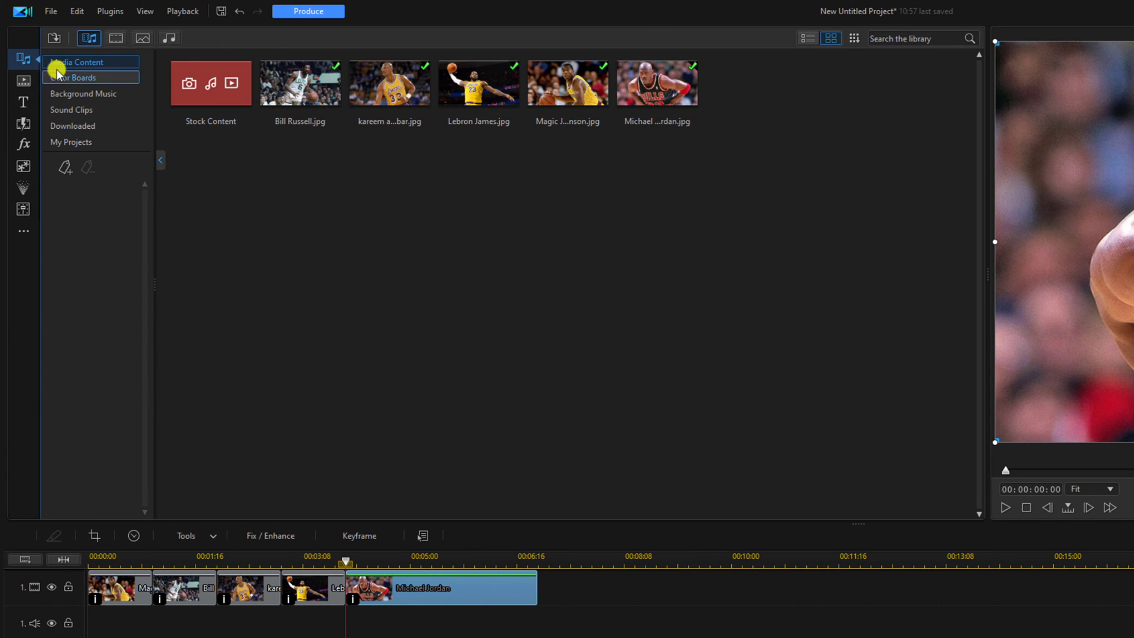
left_click(27, 130)
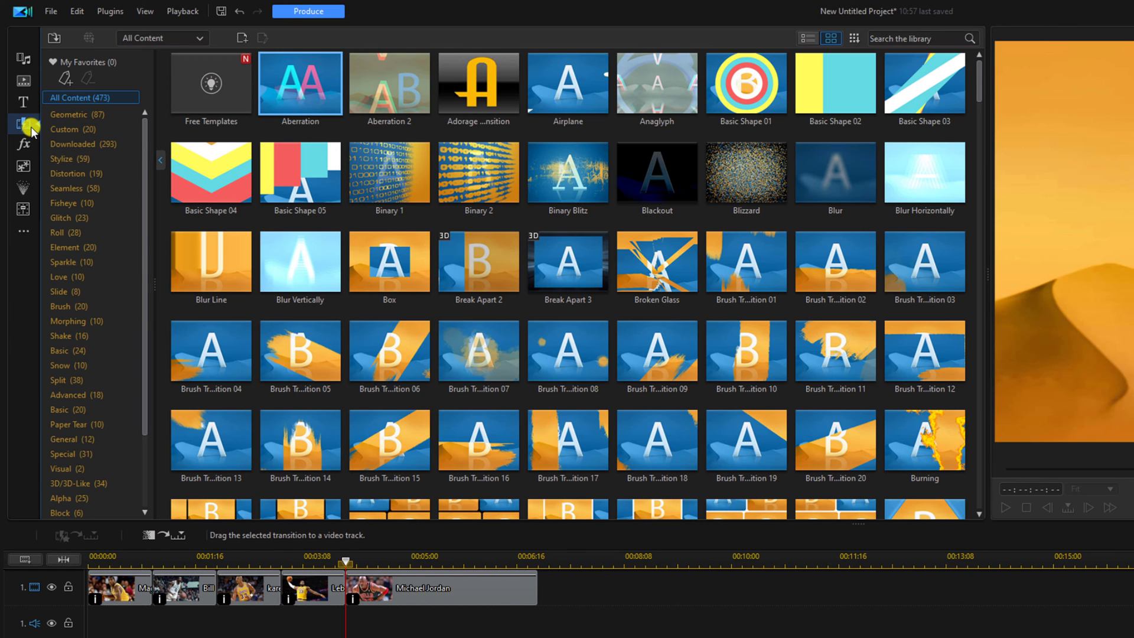
left_click(93, 190)
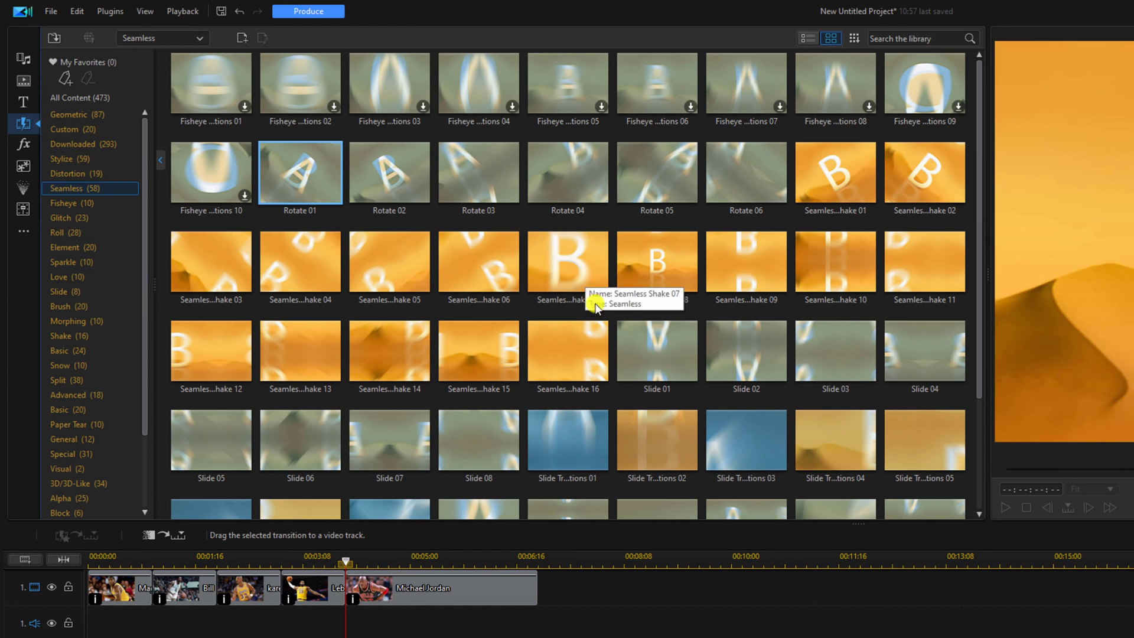
left_click(641, 349)
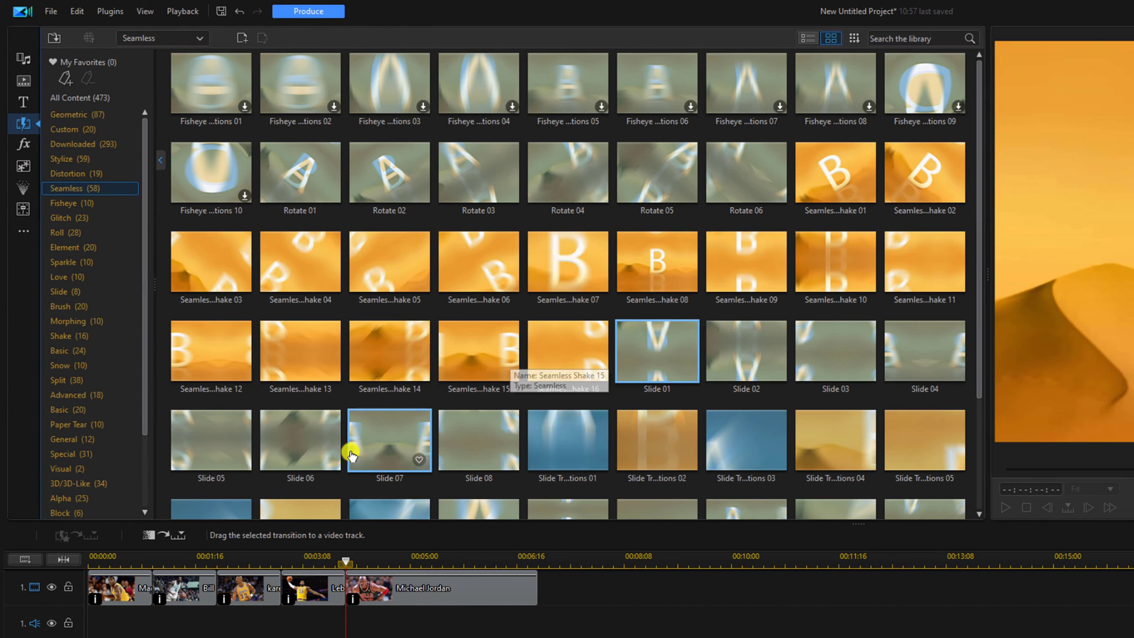
left_click(161, 536)
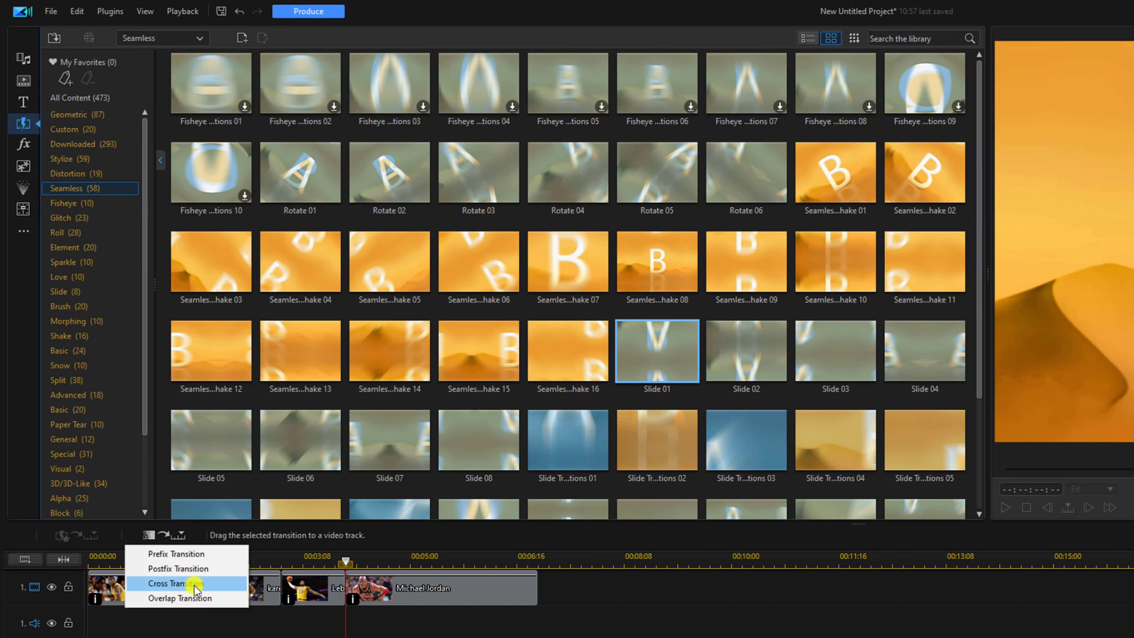
left_click(214, 583)
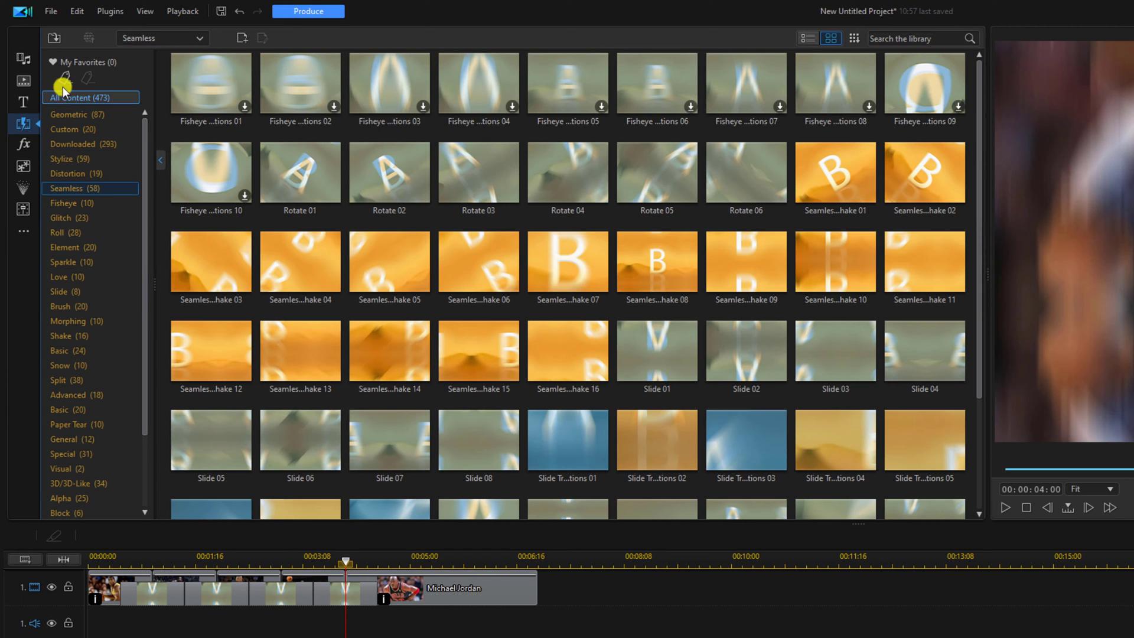
Place the Work/Home/Daily Life Camera01 sound clip on audio track 1 at 00:01:00
left_click(22, 60)
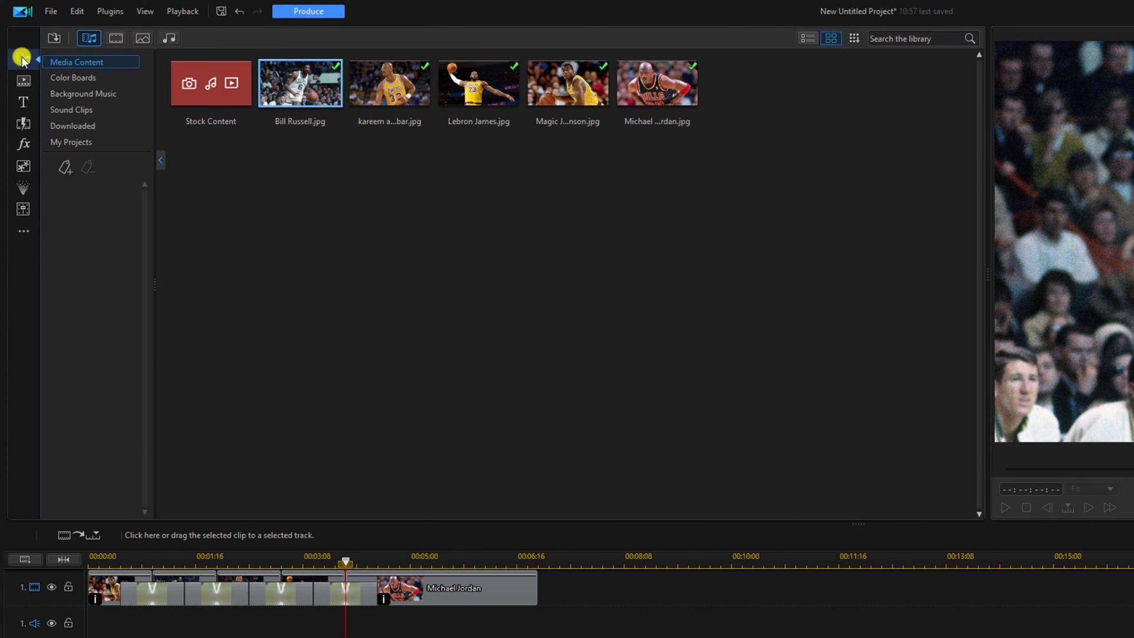
left_click(71, 109)
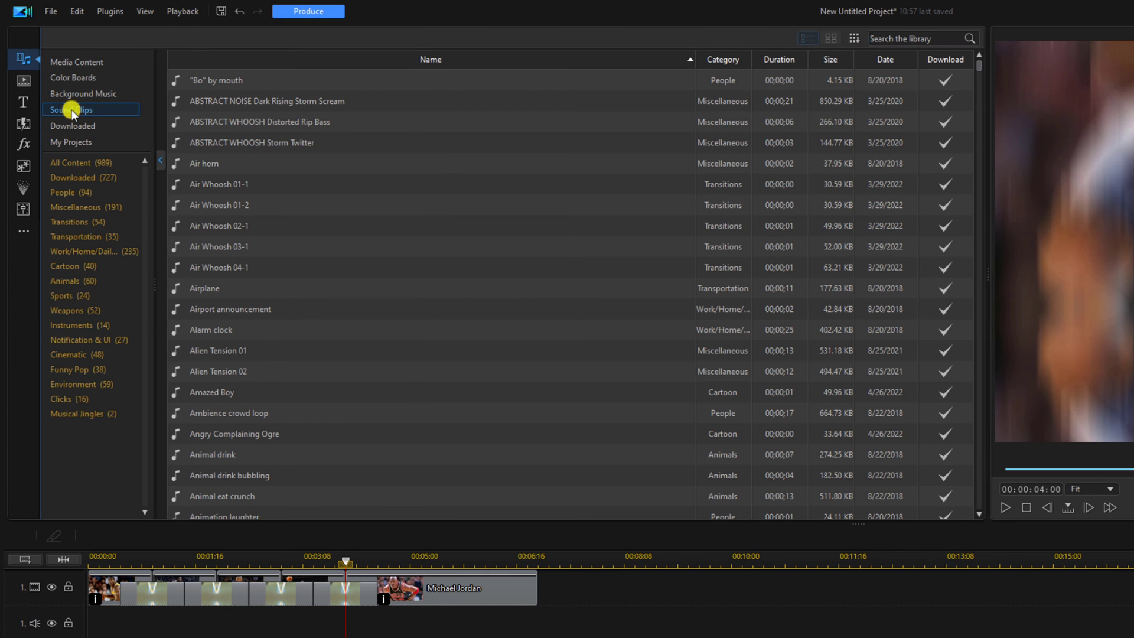
left_click(91, 248)
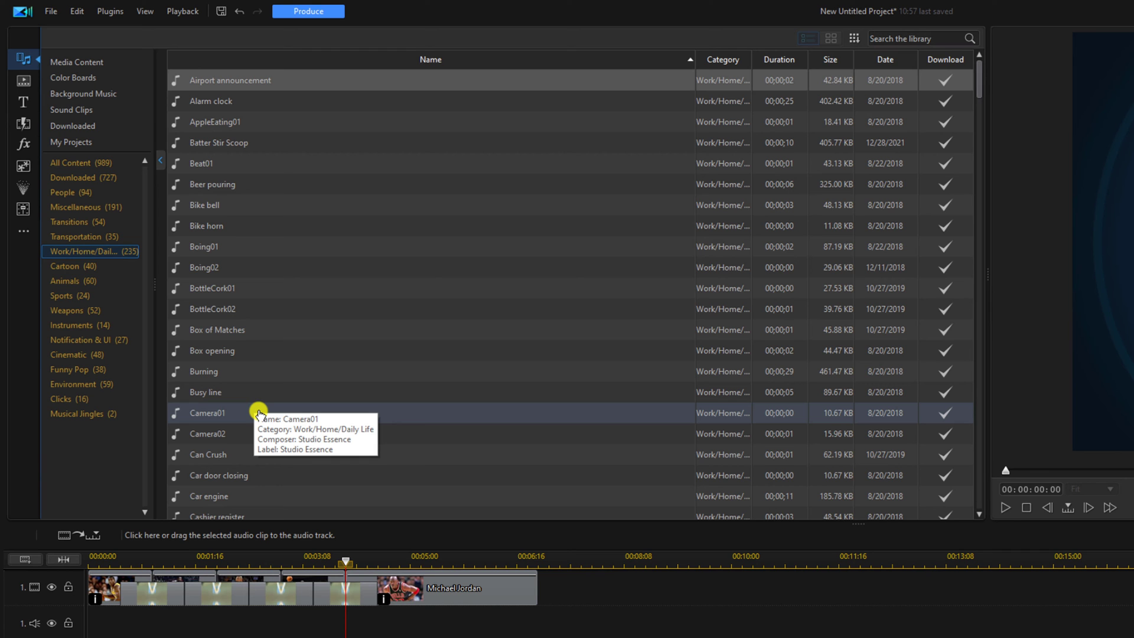
left_click_drag(258, 413, 149, 620)
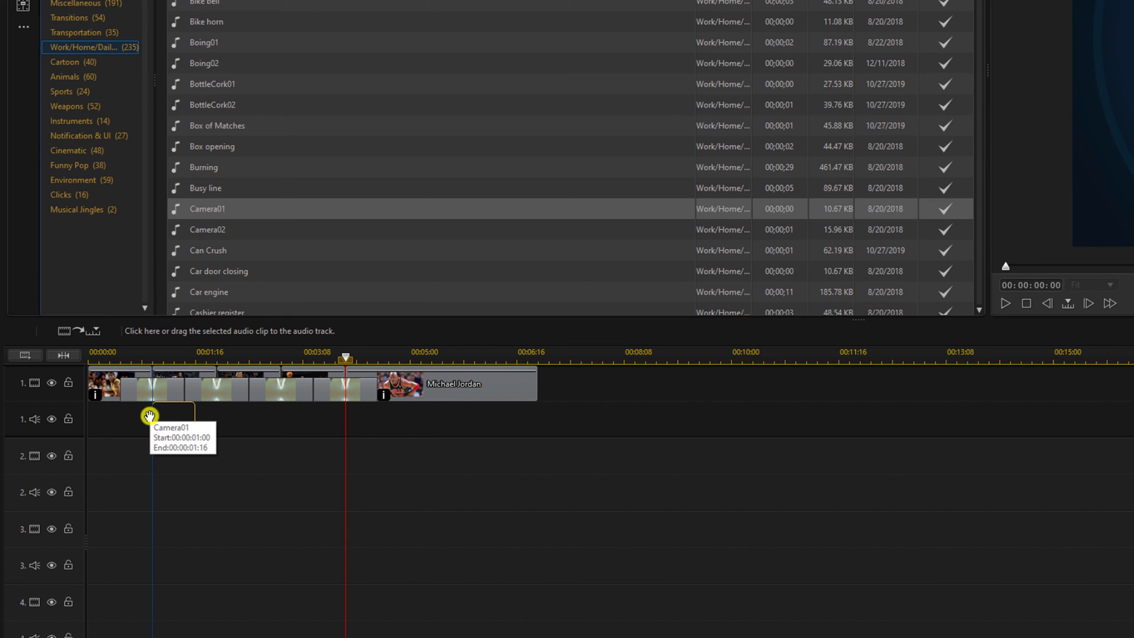
left_click_drag(150, 416, 150, 415)
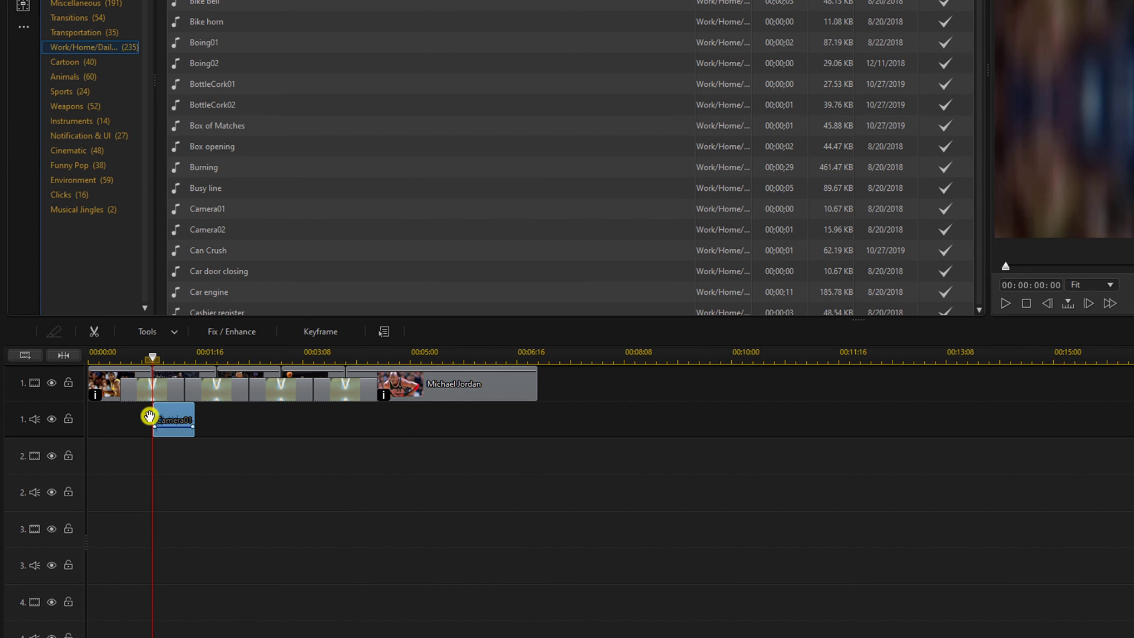
right_click(177, 416)
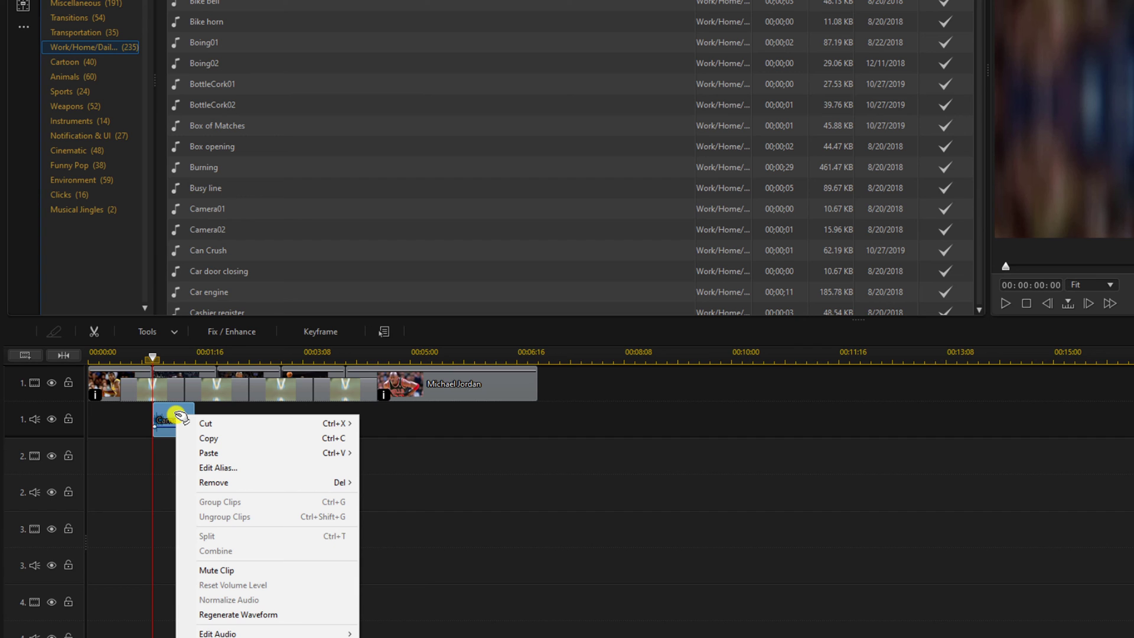
Copy the Camera01 clip and paste a second copy at 00:02:00 on audio track 1
left_click(209, 437)
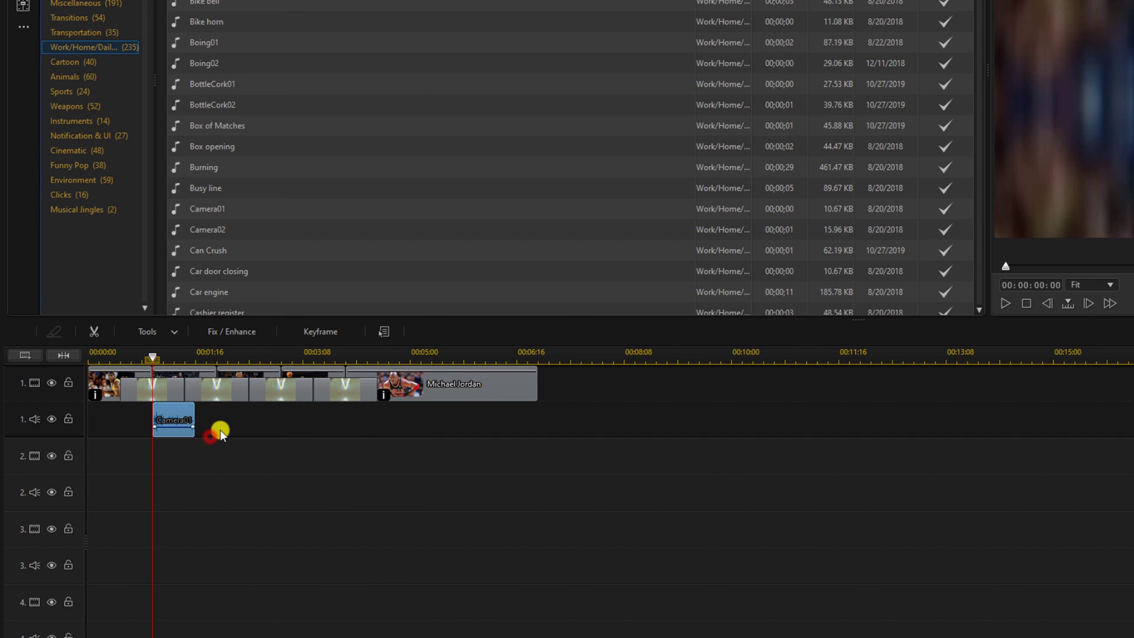
left_click(226, 378)
key("ctrl+v")
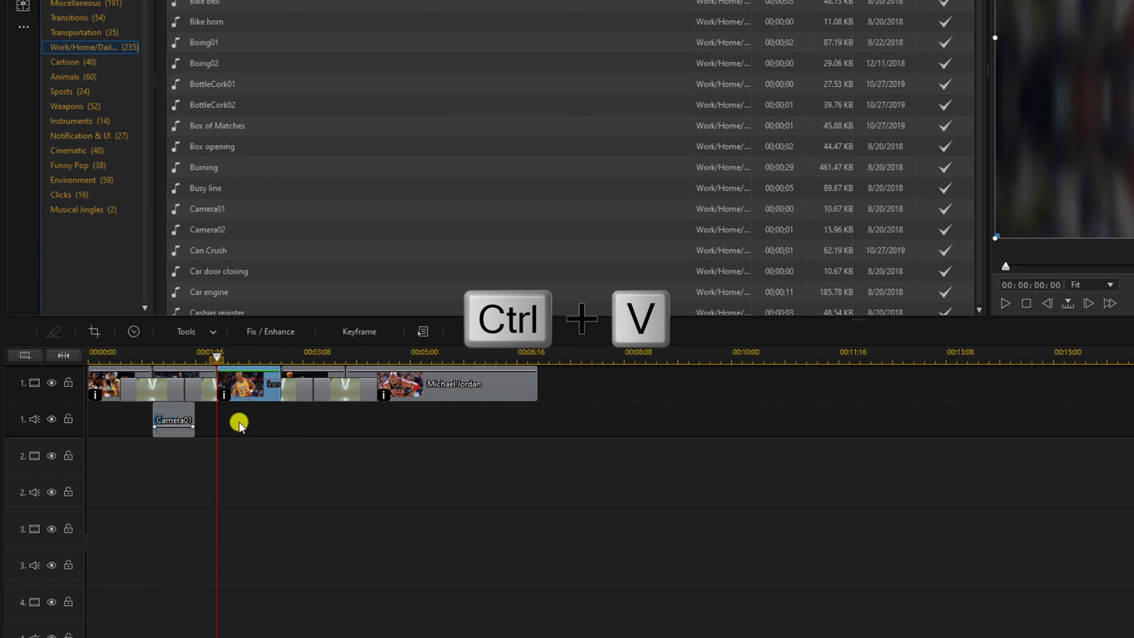
left_click(237, 423)
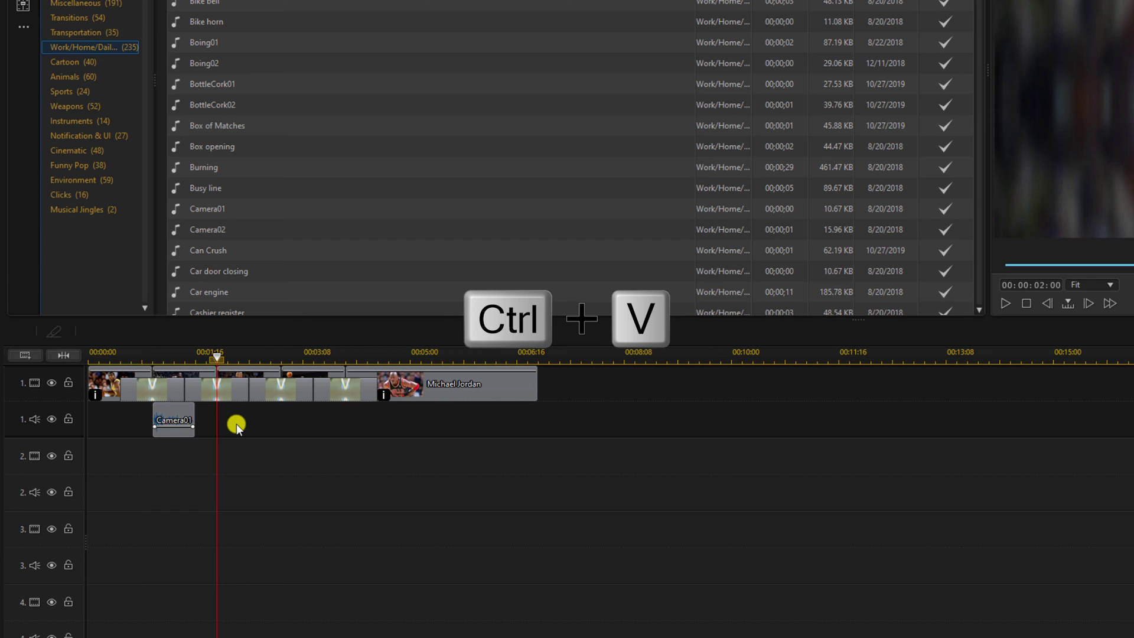
key("ctrl+v")
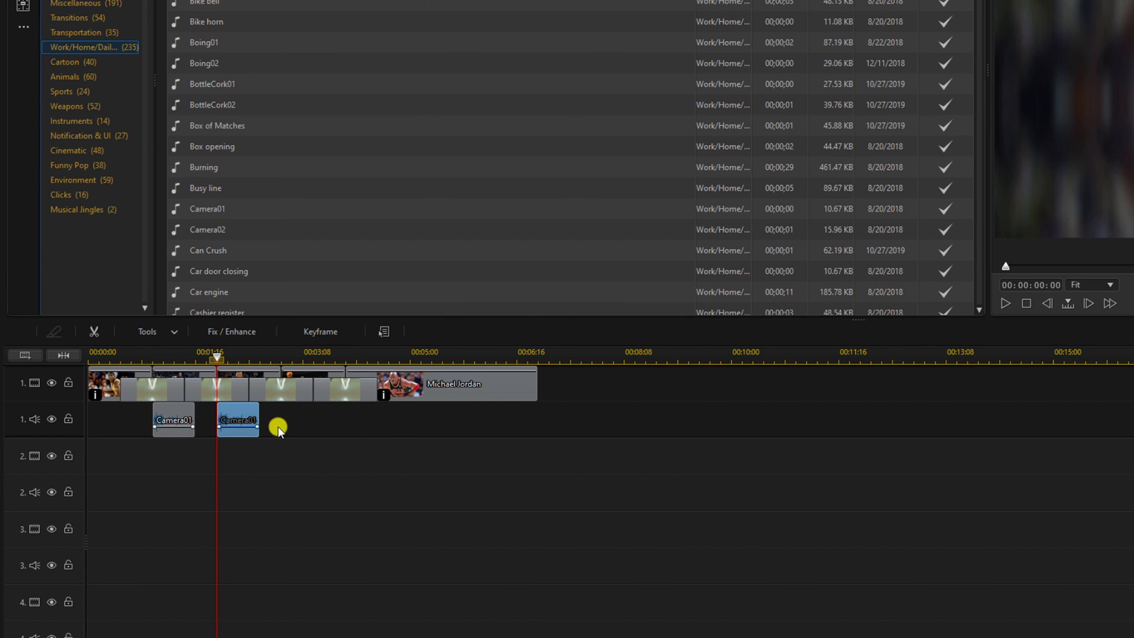
Paste further Camera01 copies at 00:03:00 and 00:04:00 on audio track 1
left_click(297, 380)
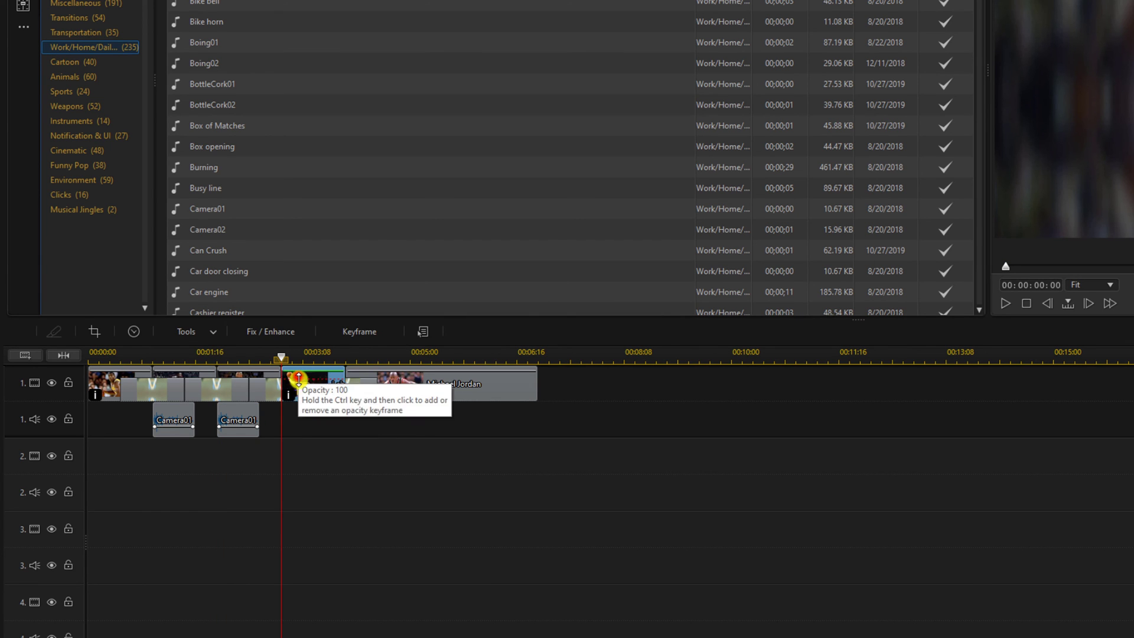
left_click(300, 426)
key("ctrl+v")
left_click(361, 381)
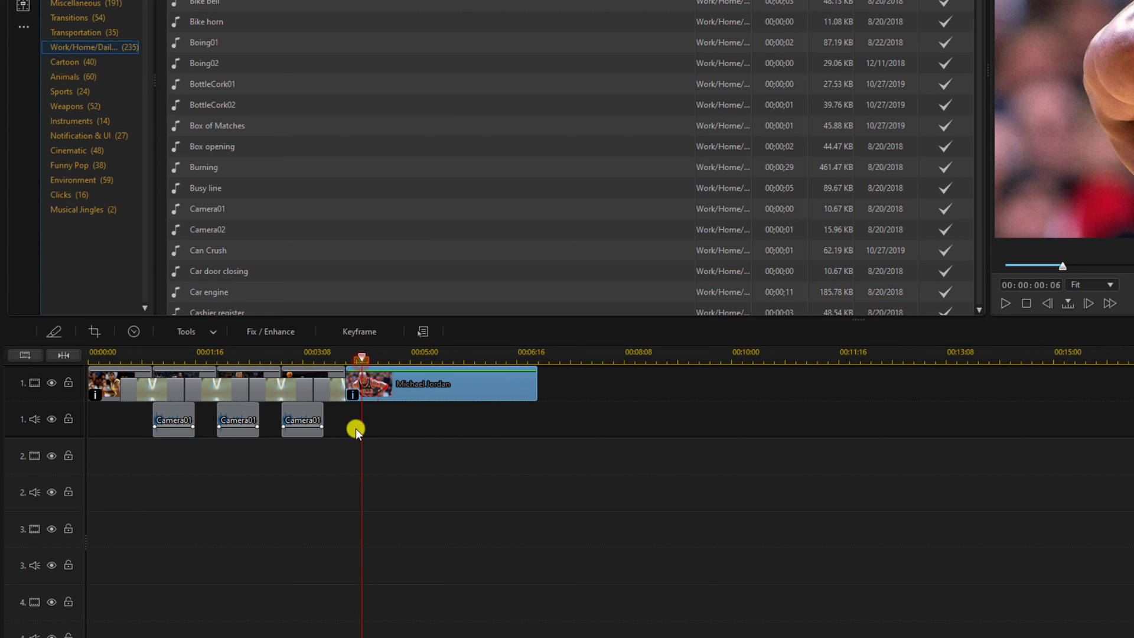
left_click(325, 372)
left_click(365, 380)
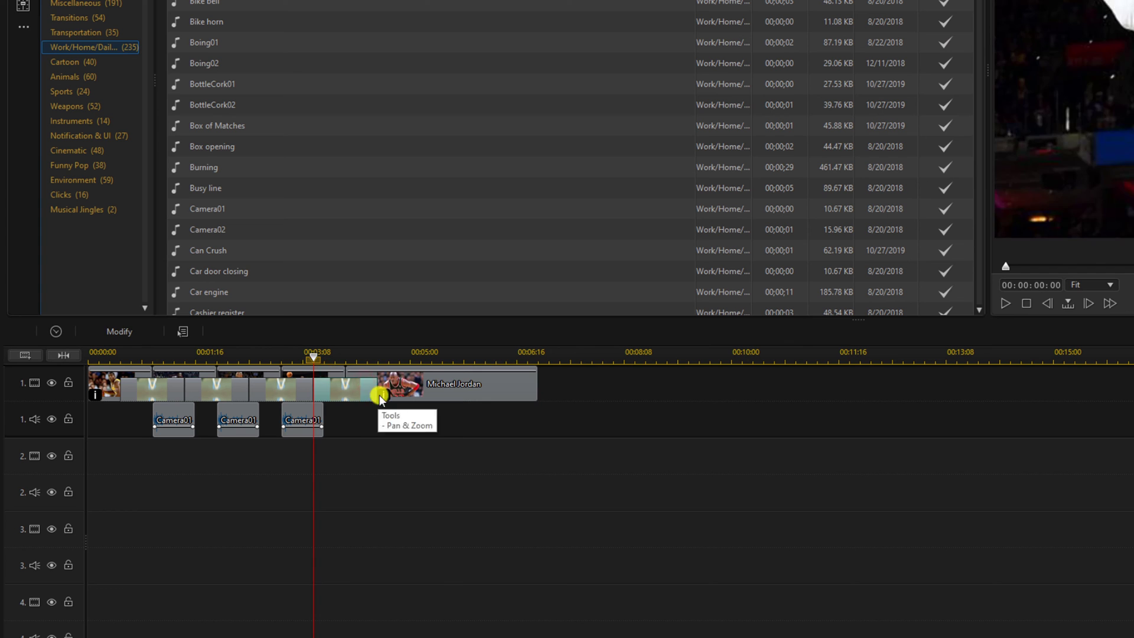
left_click(373, 426)
key("ctrl+v")
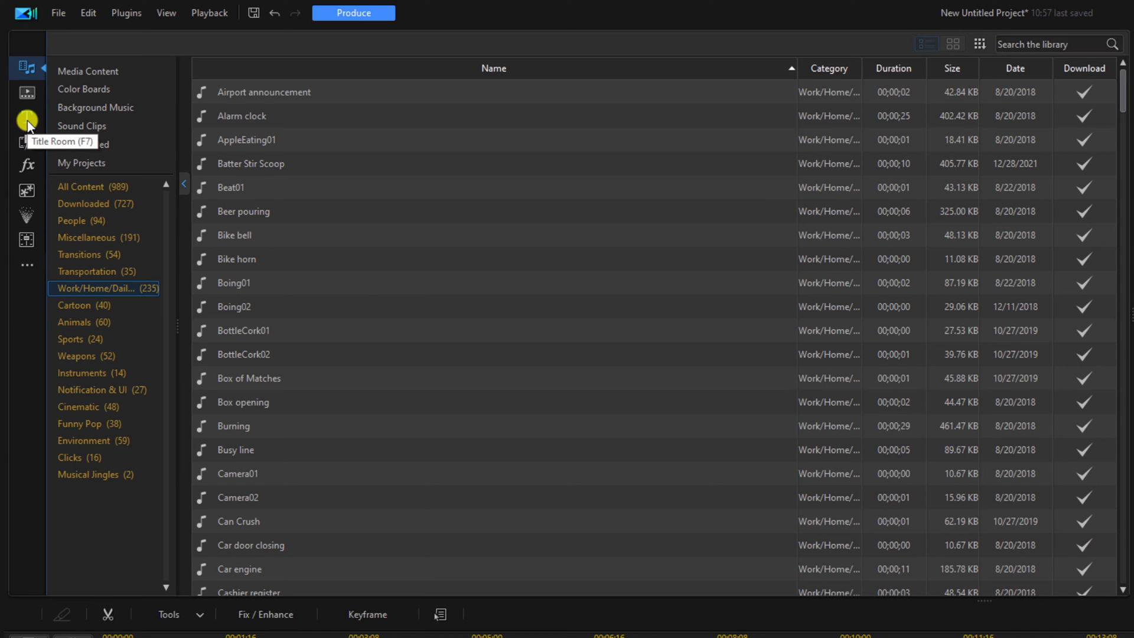
Add the Default My Title to video track 2, stretch it to 00:07:00, and open it for editing
left_click(28, 120)
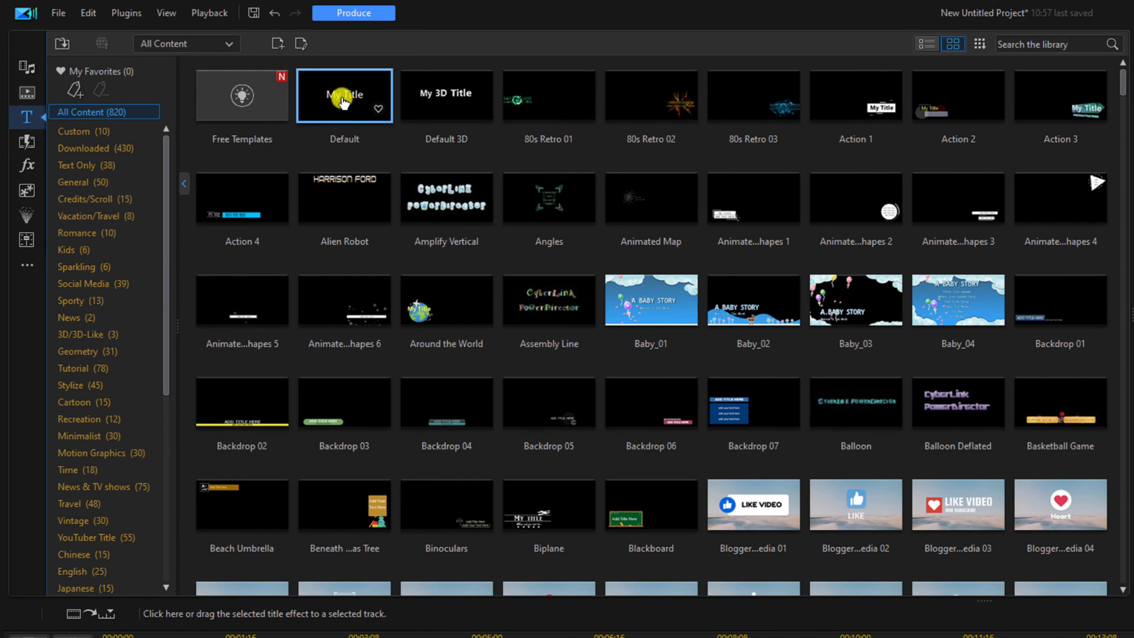
left_click(344, 100)
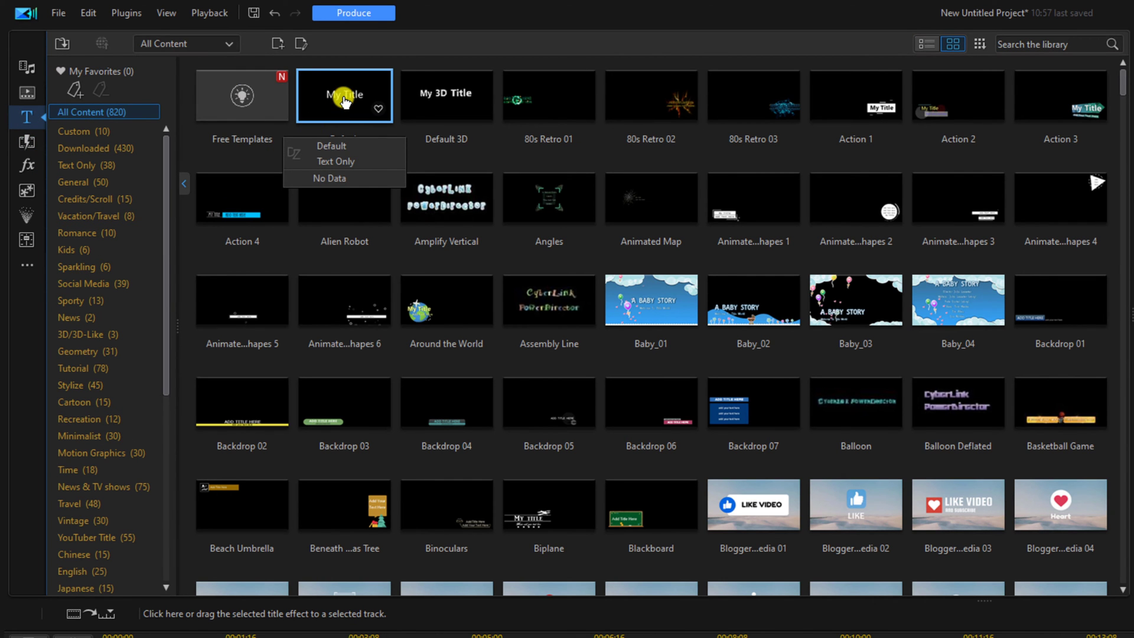
left_click_drag(344, 101, 89, 474)
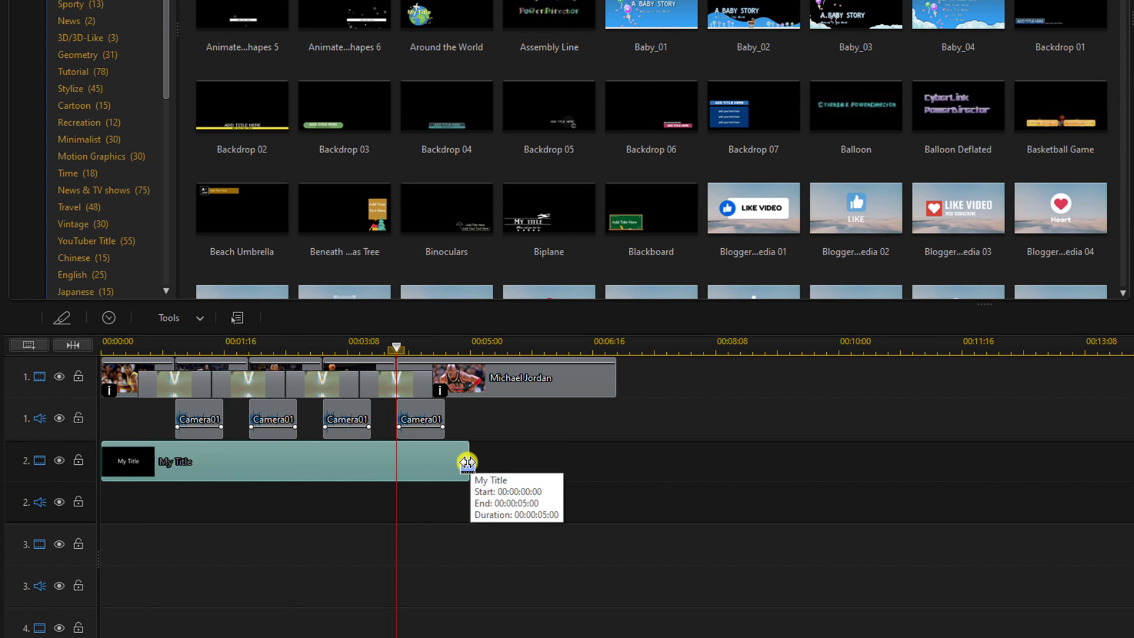
left_click_drag(467, 463, 612, 474)
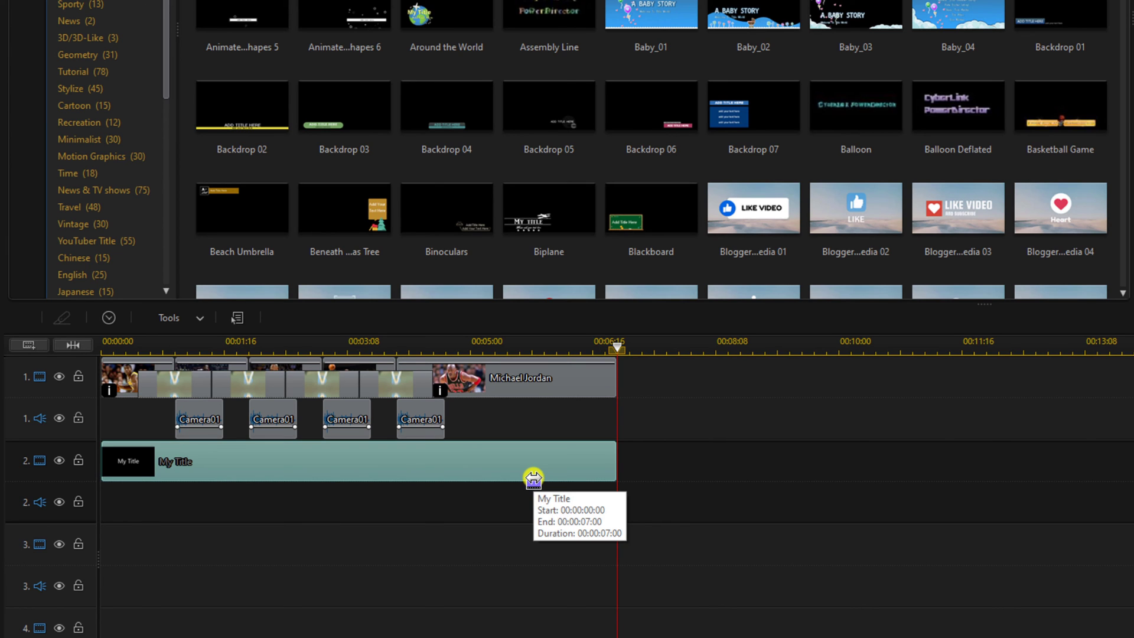
double_click(458, 472)
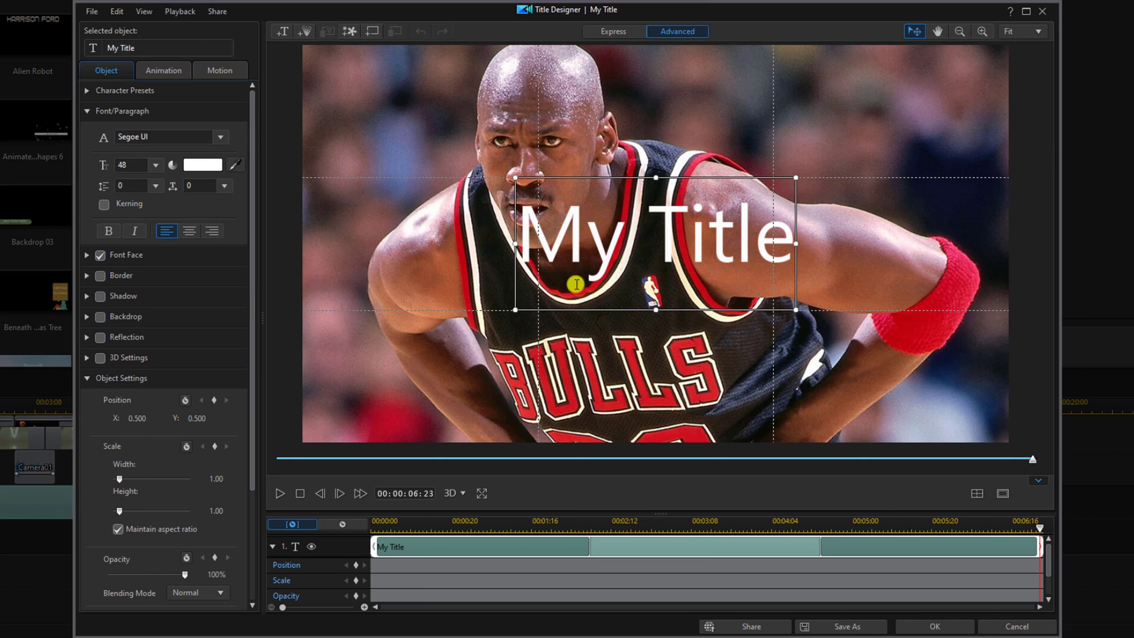
Replace the title text with 'NBA PLAYERS' and style it as bold italic Poppins Medium
double_click(559, 250)
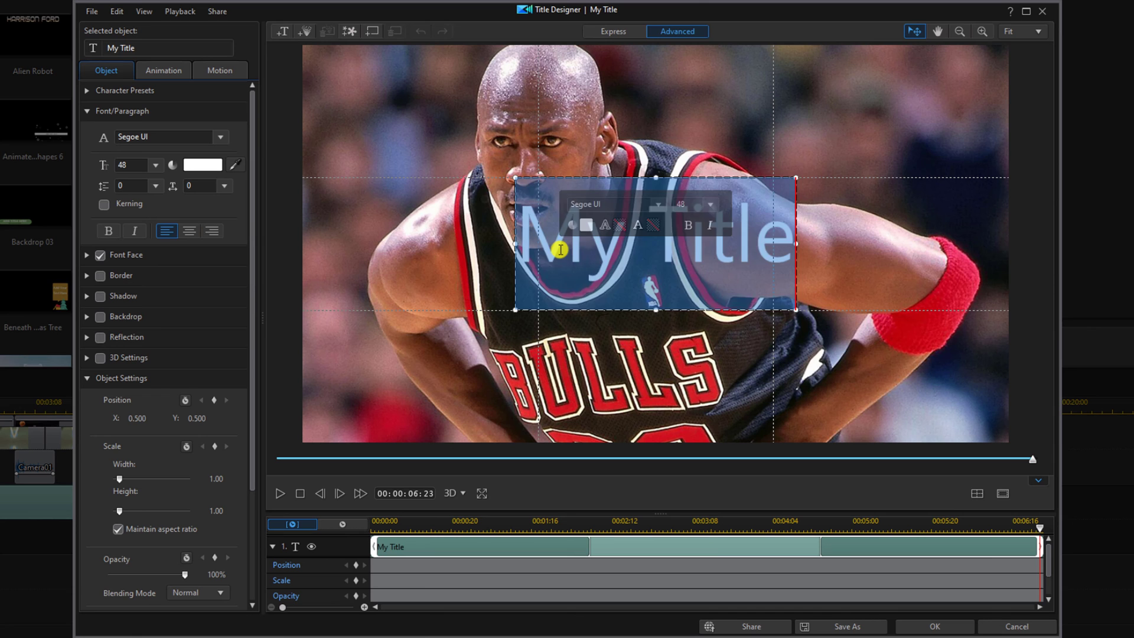
type("NBA PLAY")
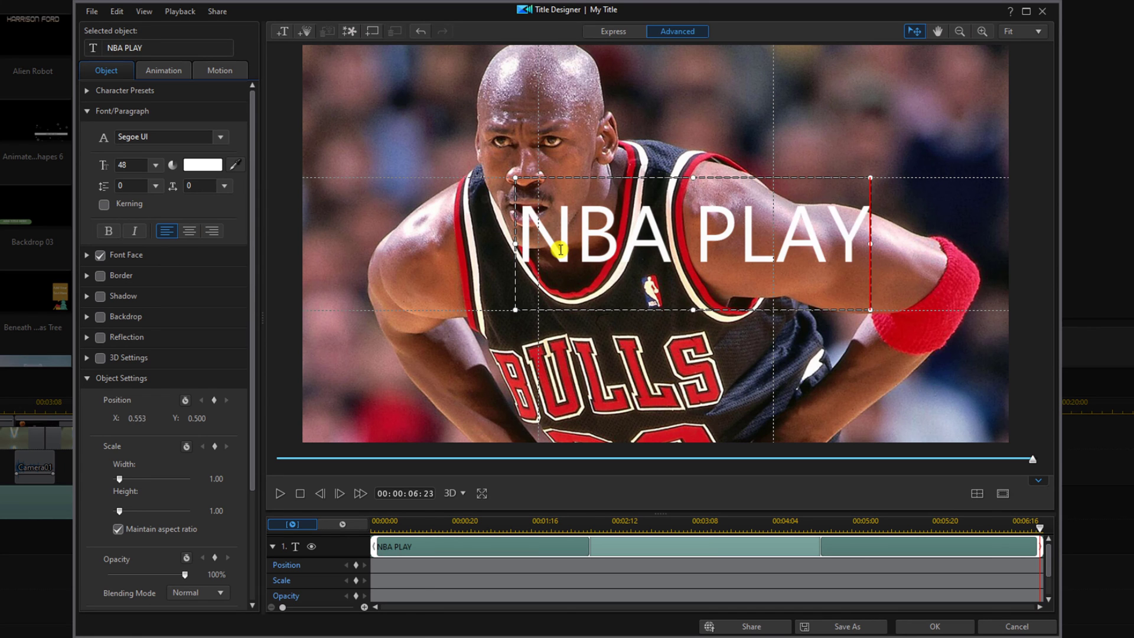
type("ERS")
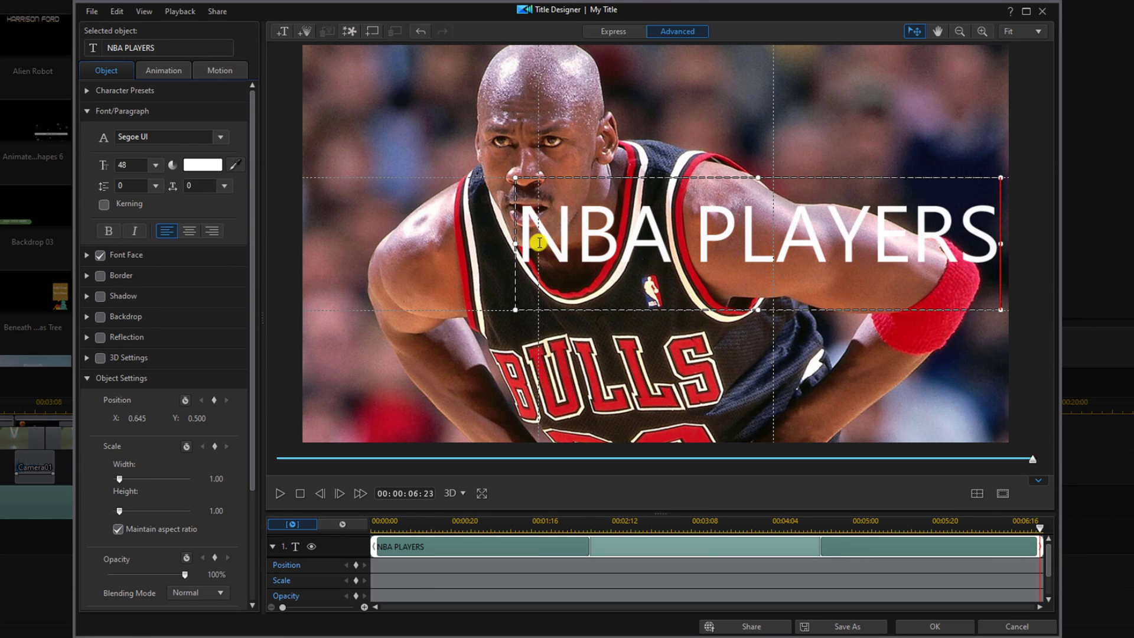
key("ctrl+a")
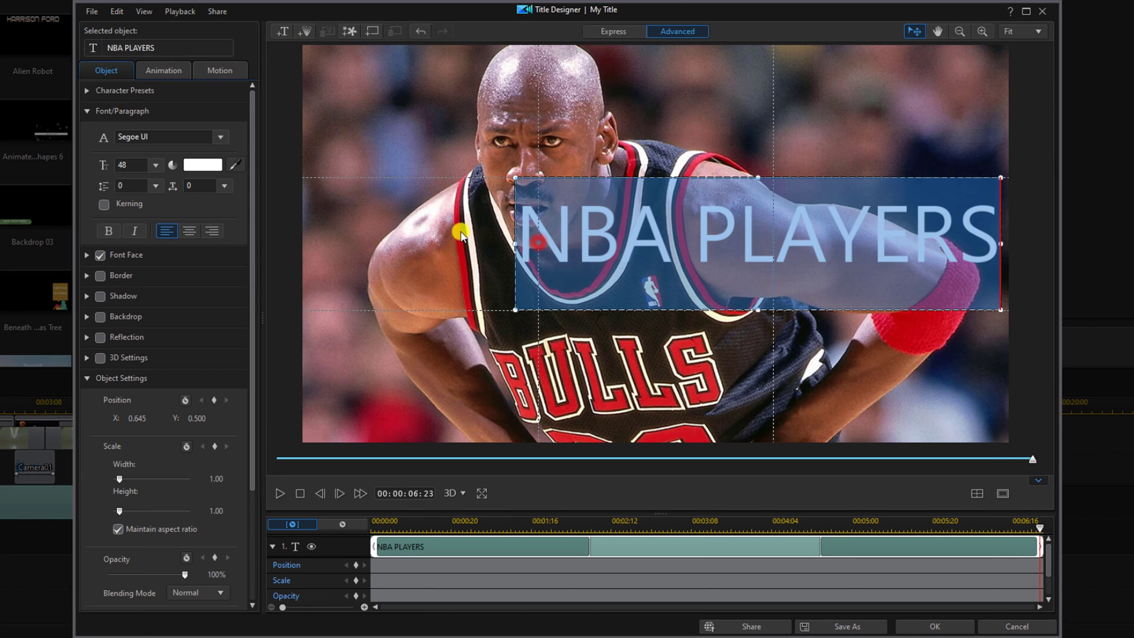
left_click(220, 136)
scroll(210, 255, "up", 20)
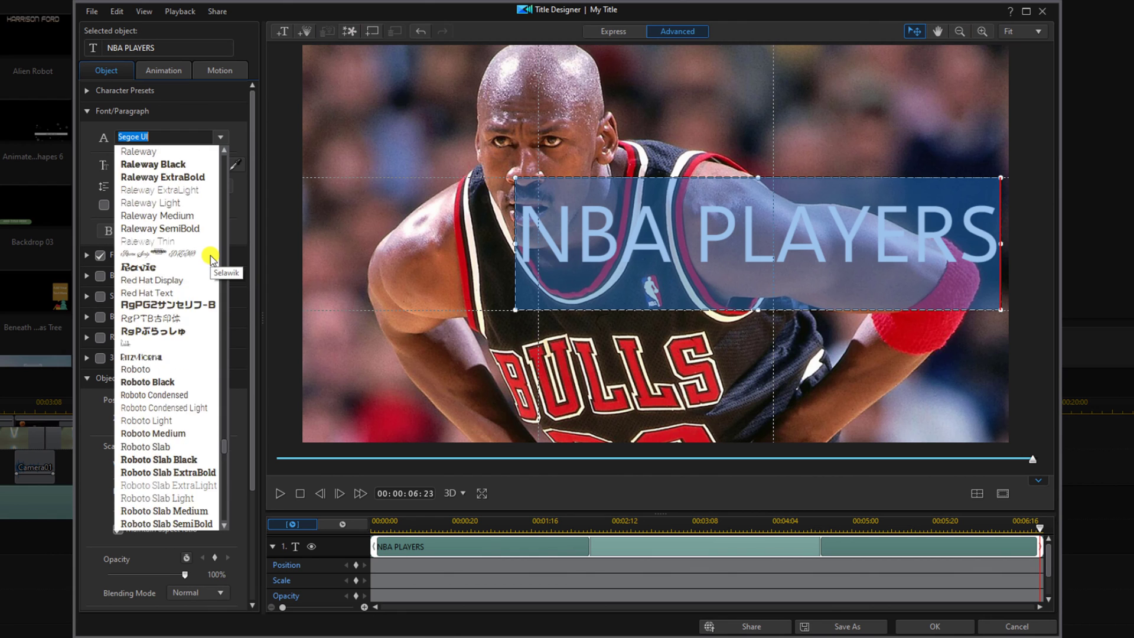
scroll(210, 255, "down", 7)
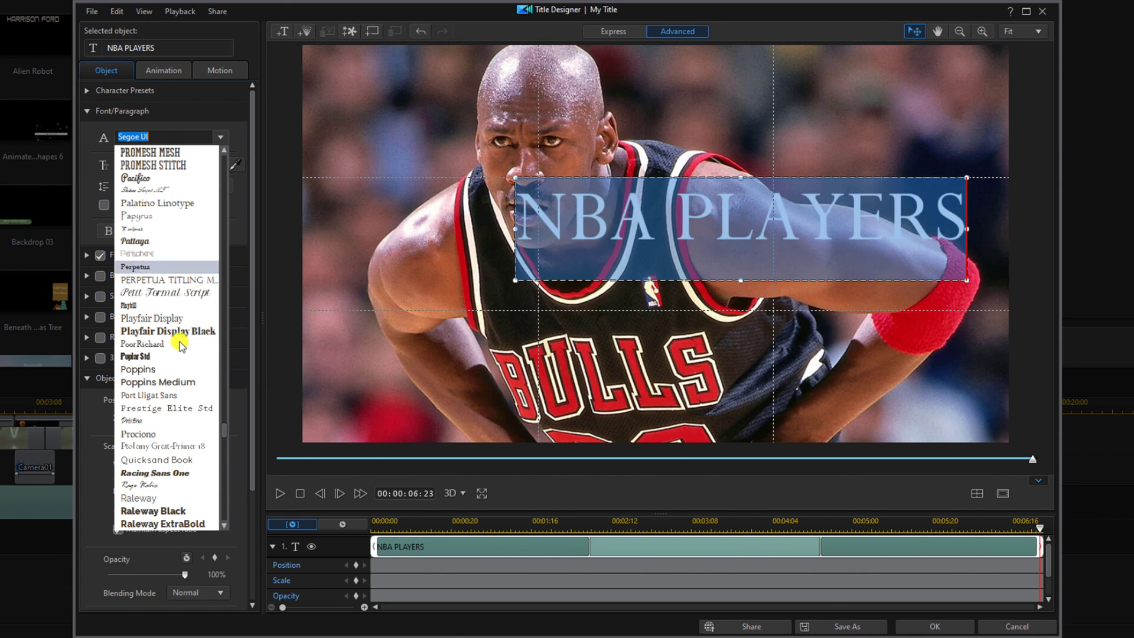
left_click(193, 383)
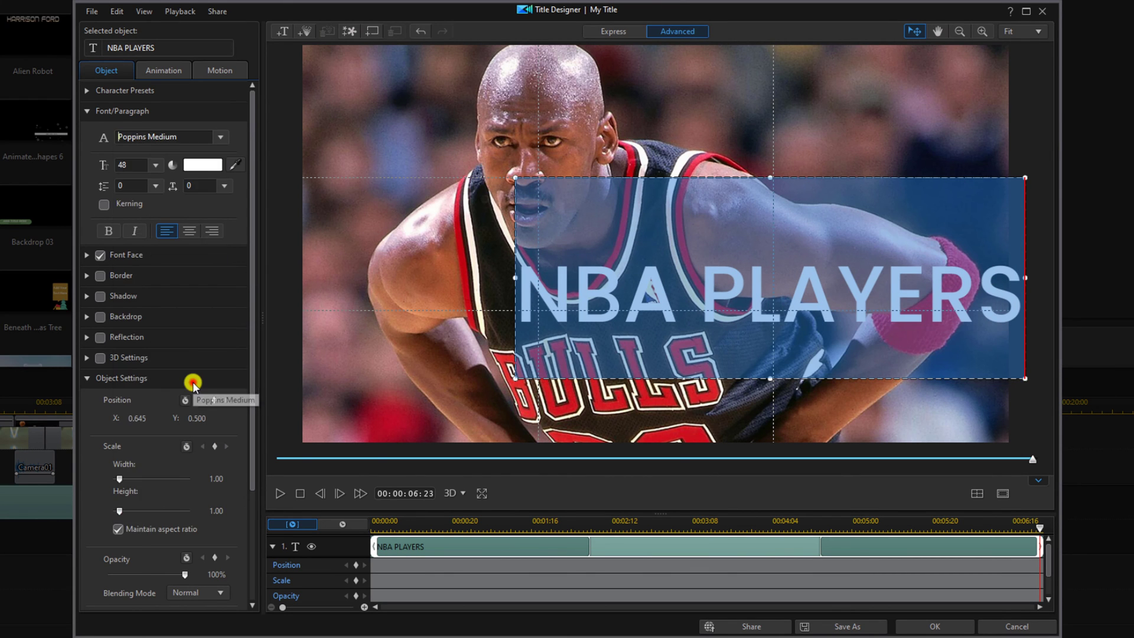
left_click(107, 231)
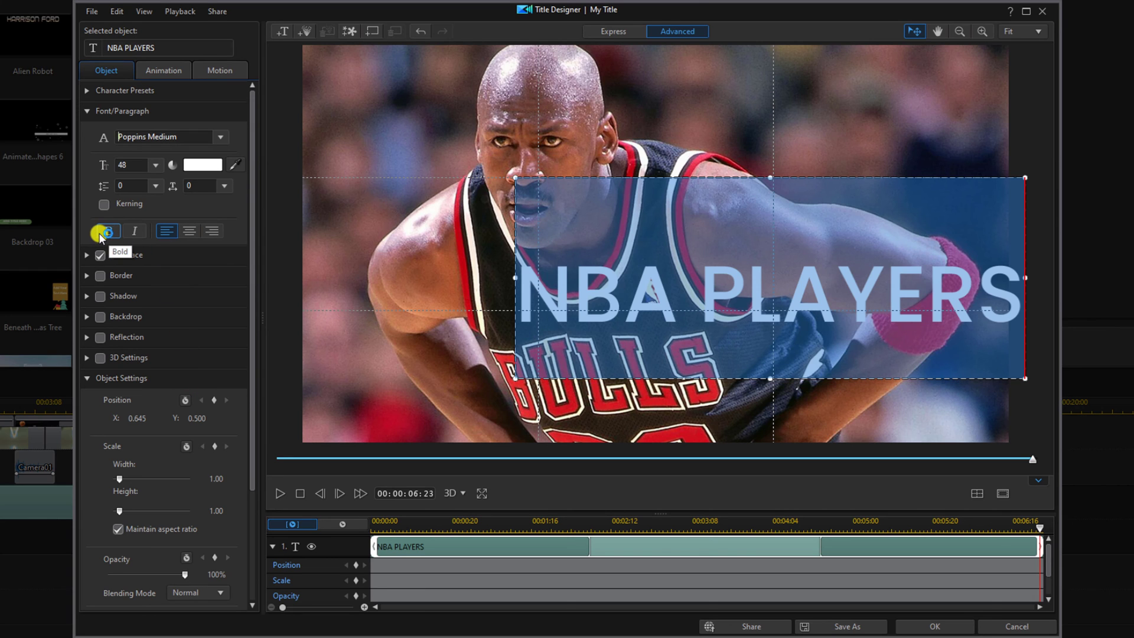
left_click(142, 231)
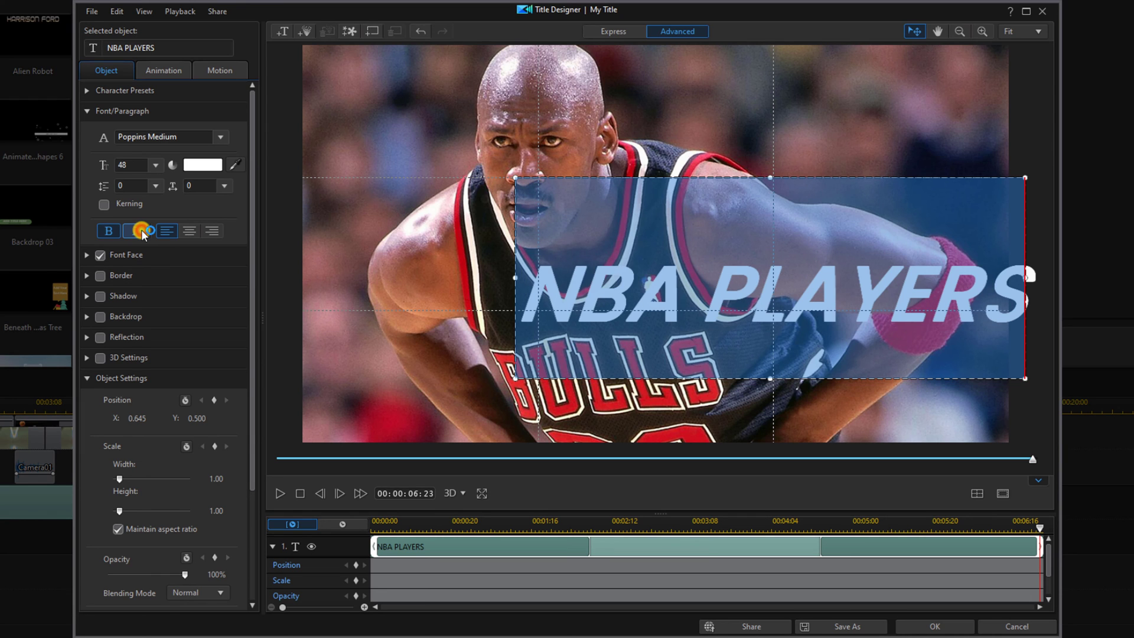
Give the title a drop shadow, centre it horizontally at the bottom, and accept the changes
left_click(100, 296)
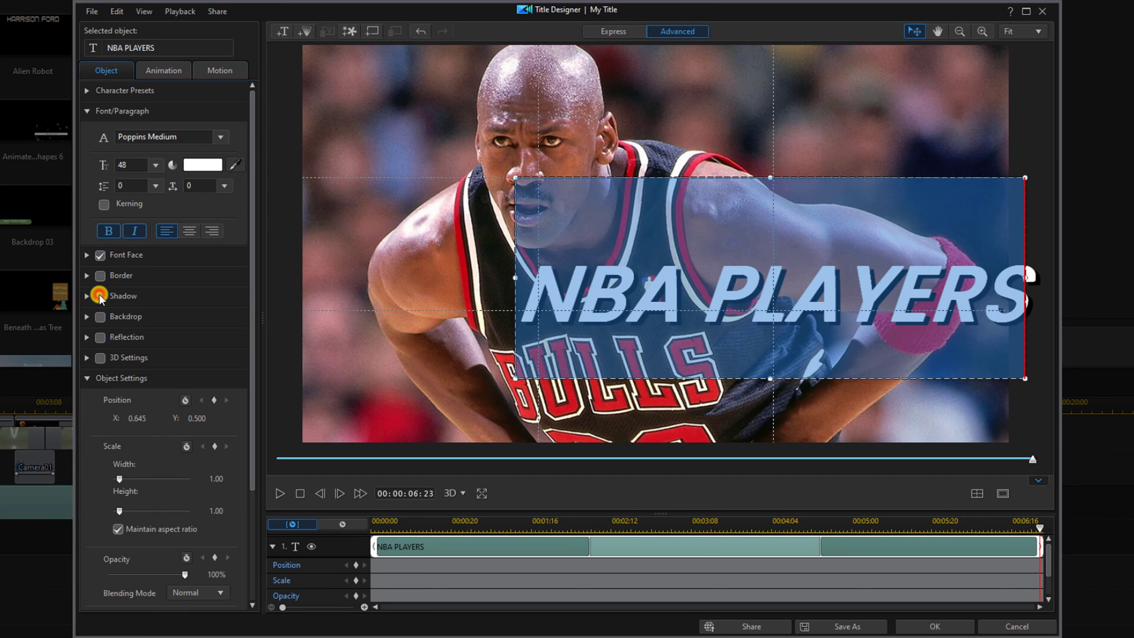
left_click(975, 495)
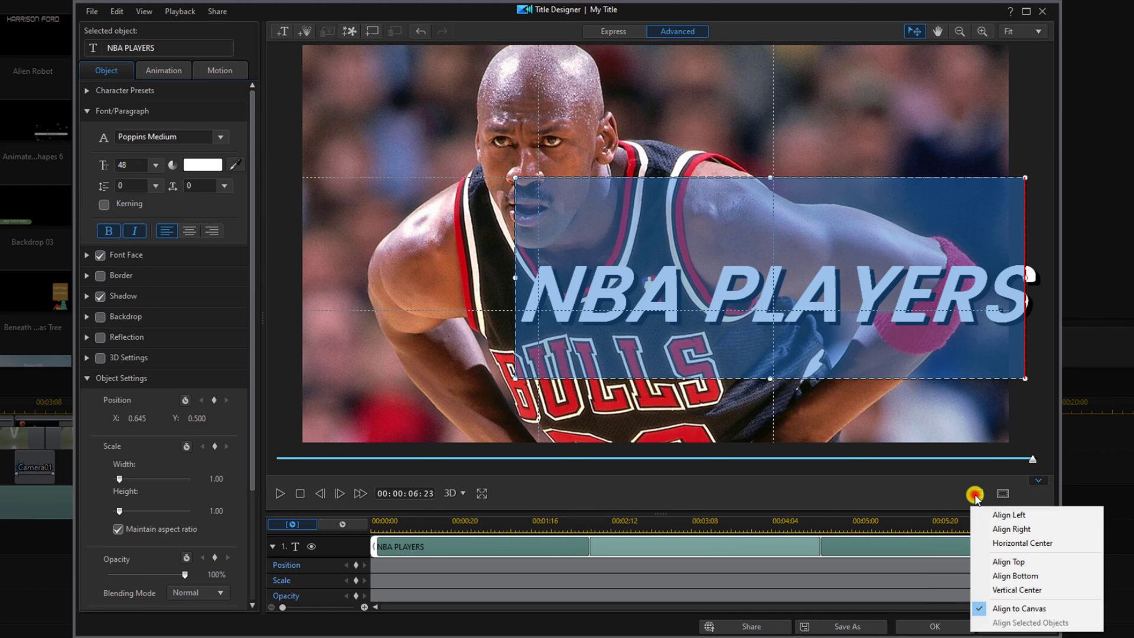
left_click(997, 543)
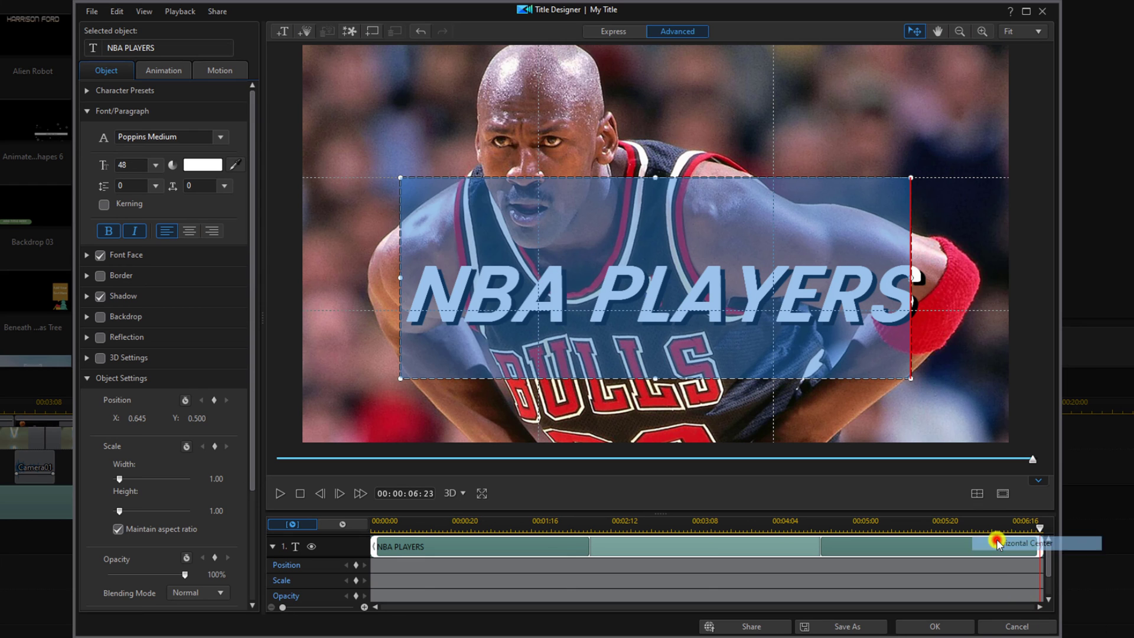
left_click(974, 494)
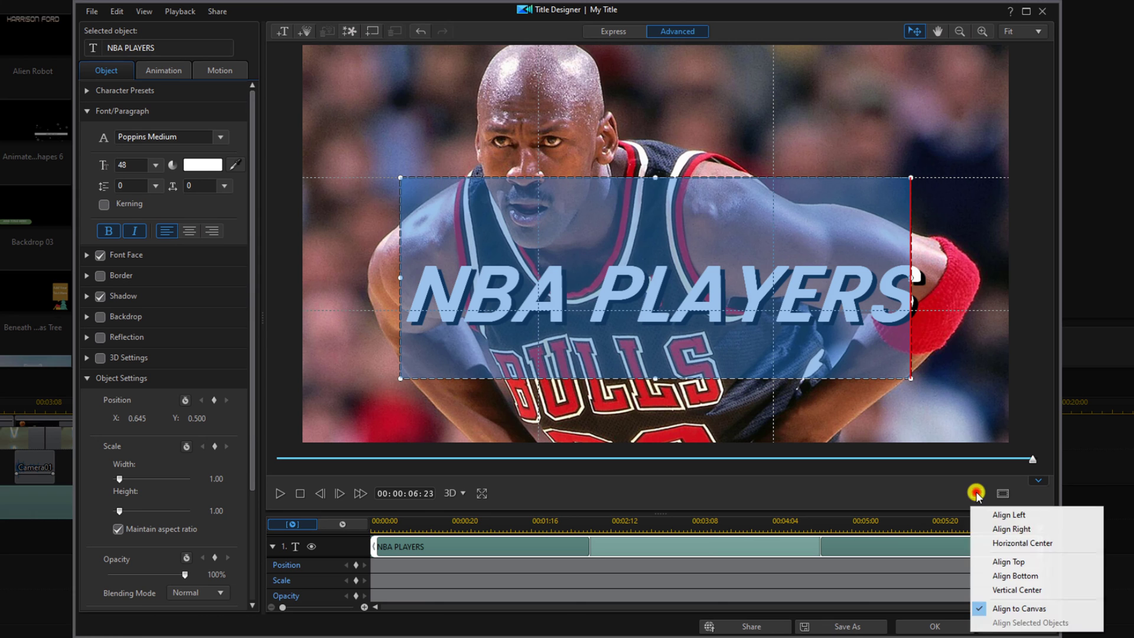
left_click(1017, 576)
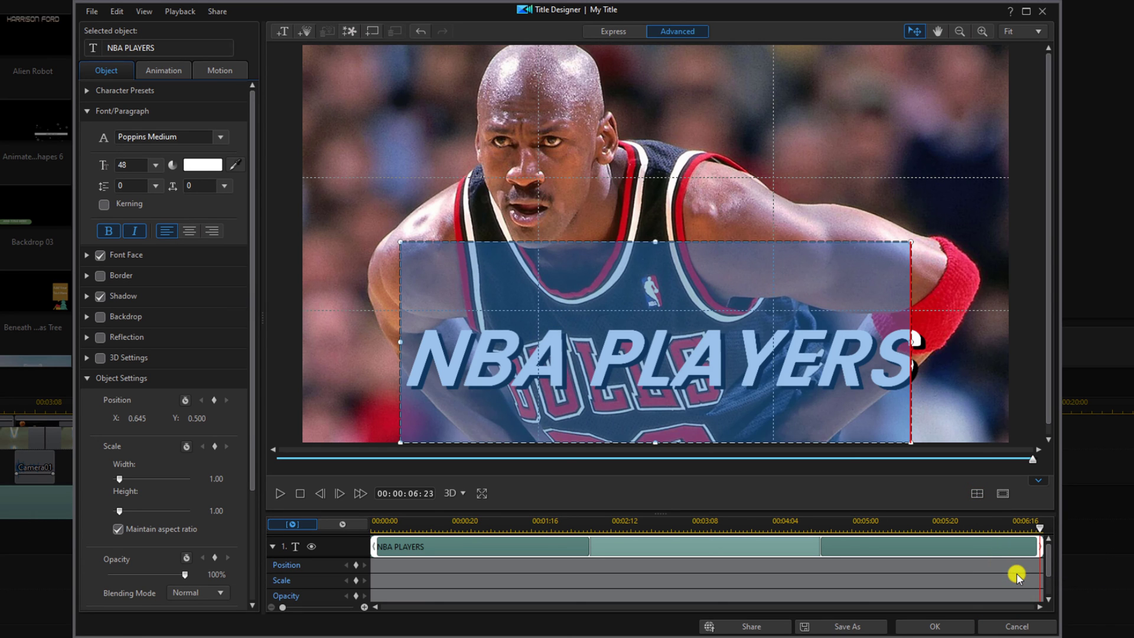
left_click(944, 627)
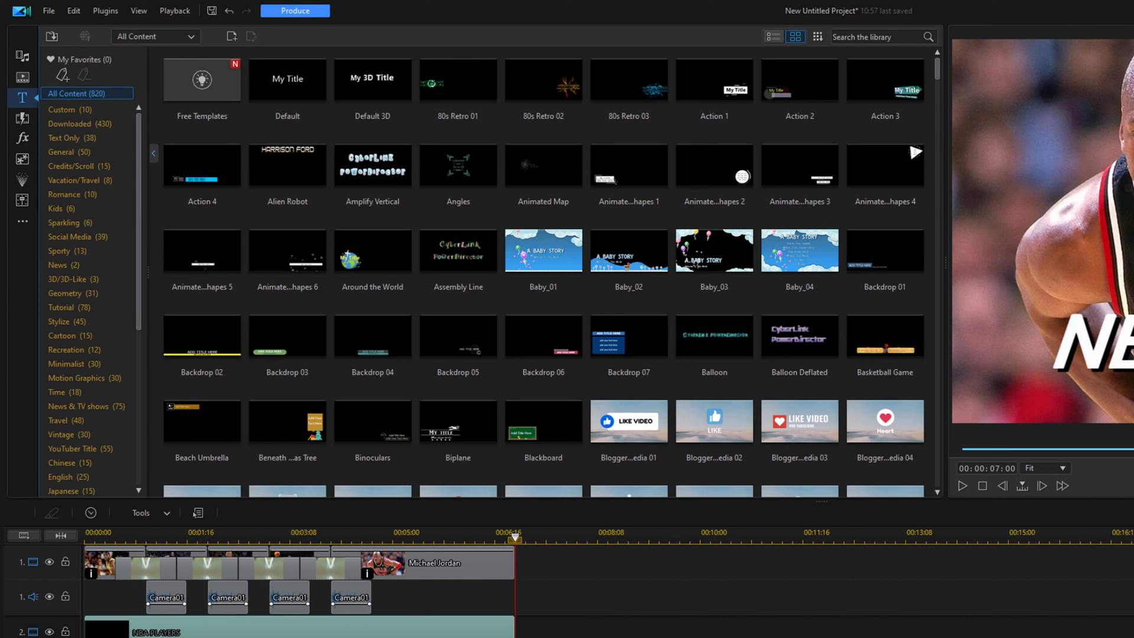
Switch to the Produce page, preset to H.264 AVC MP4 at 4K DCI
left_click(296, 12)
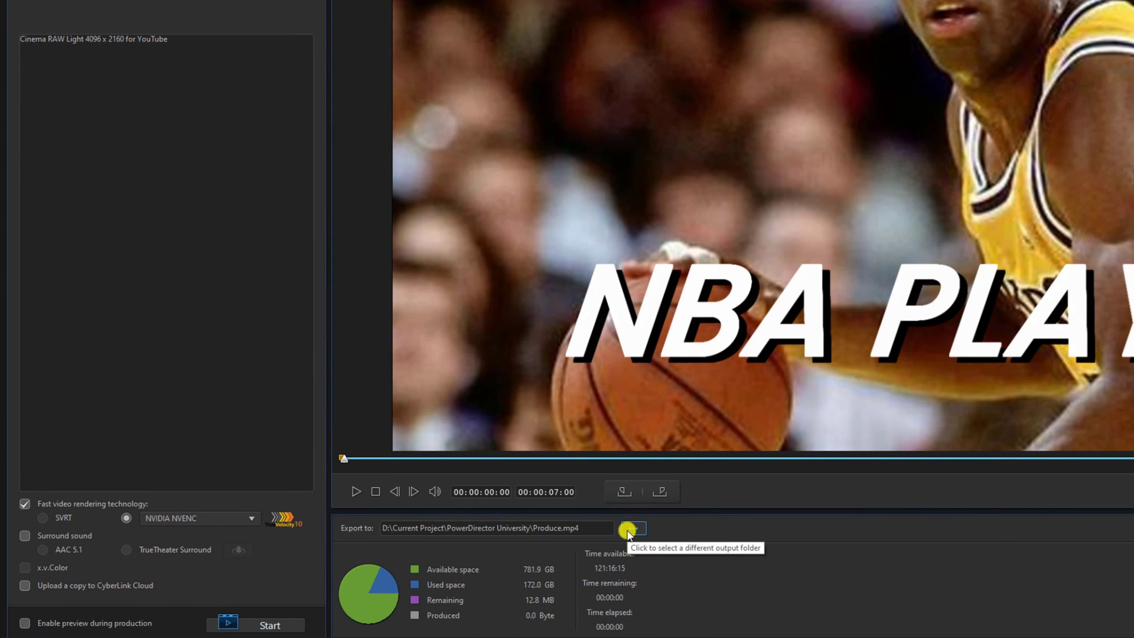
Produce the video as Composition.mp4, then return to editing once it finishes
left_click(628, 530)
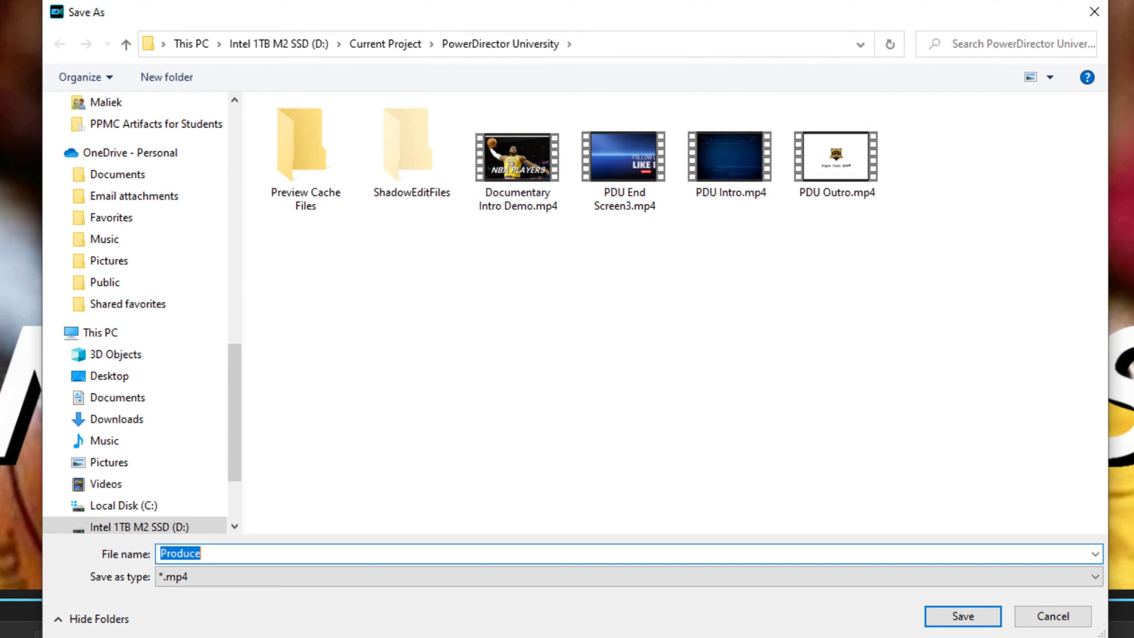
type("Composition")
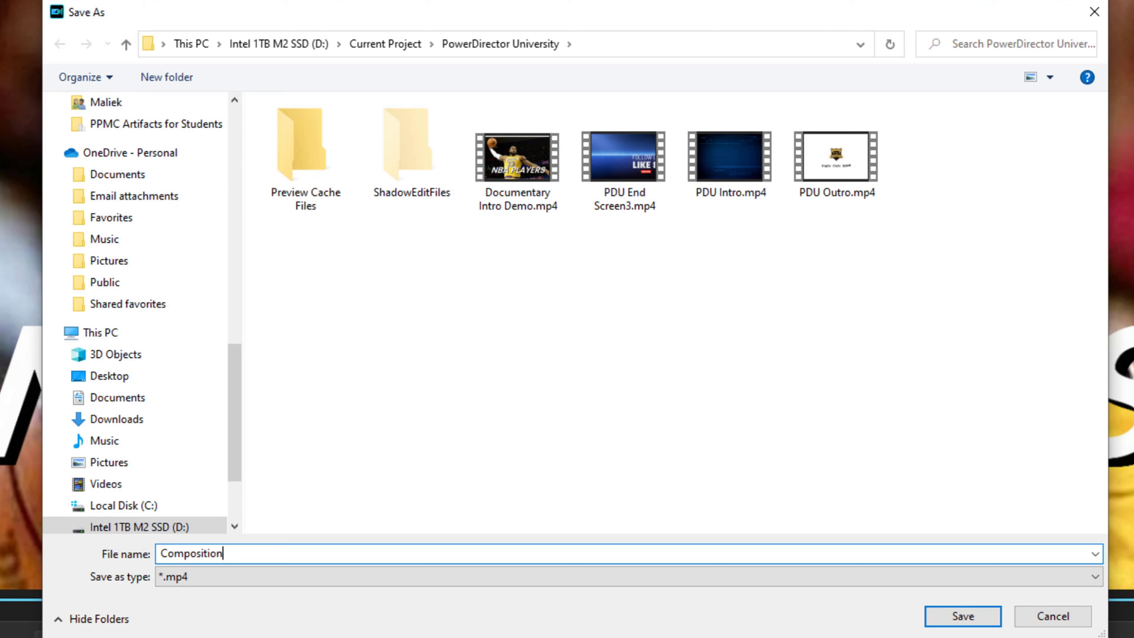
left_click(957, 617)
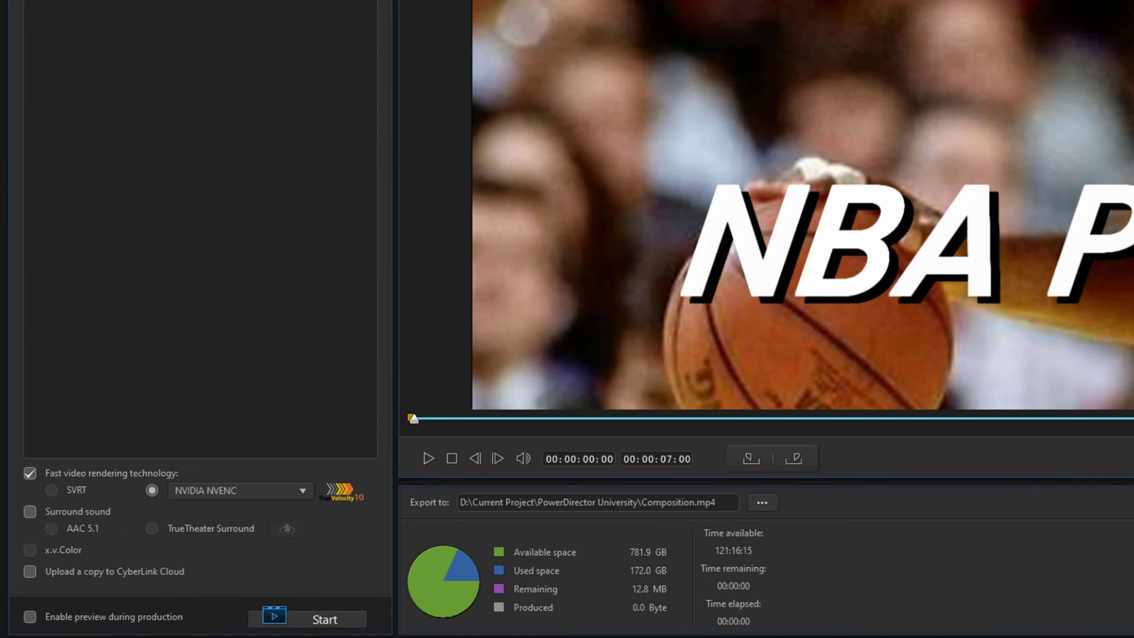
left_click(329, 618)
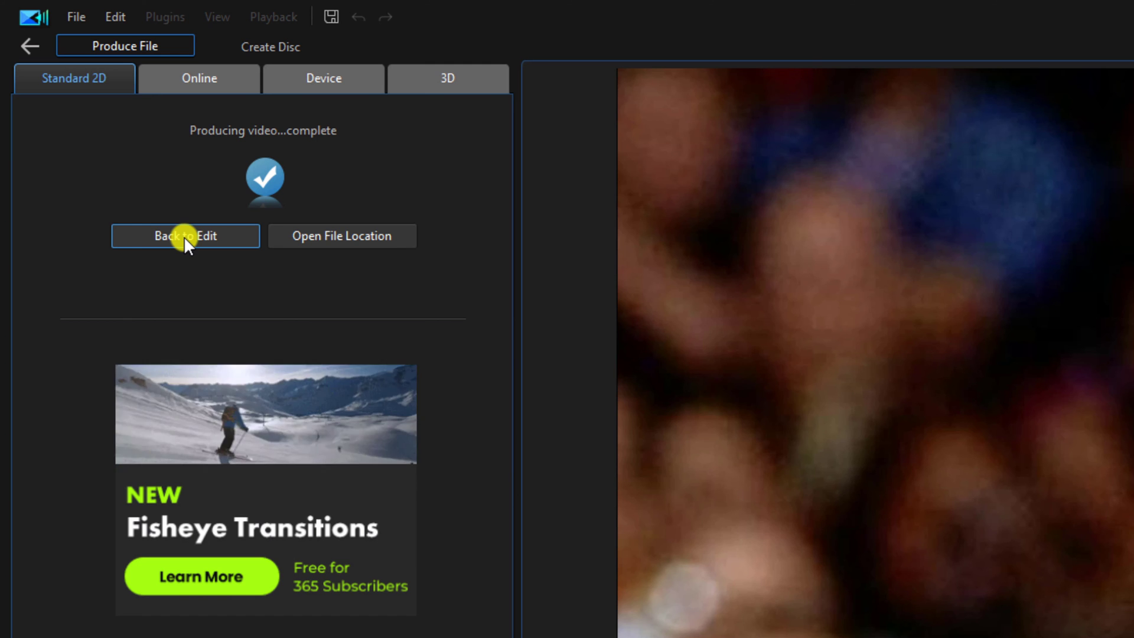
left_click(183, 236)
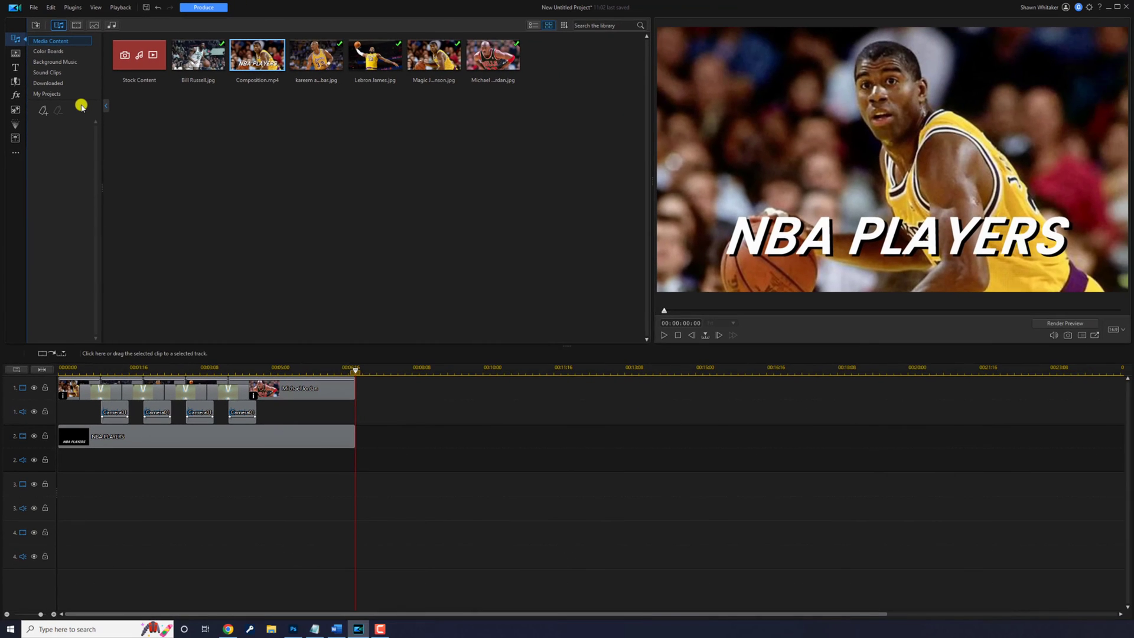
Select every clip on the timeline and delete them all
key("ctrl+a")
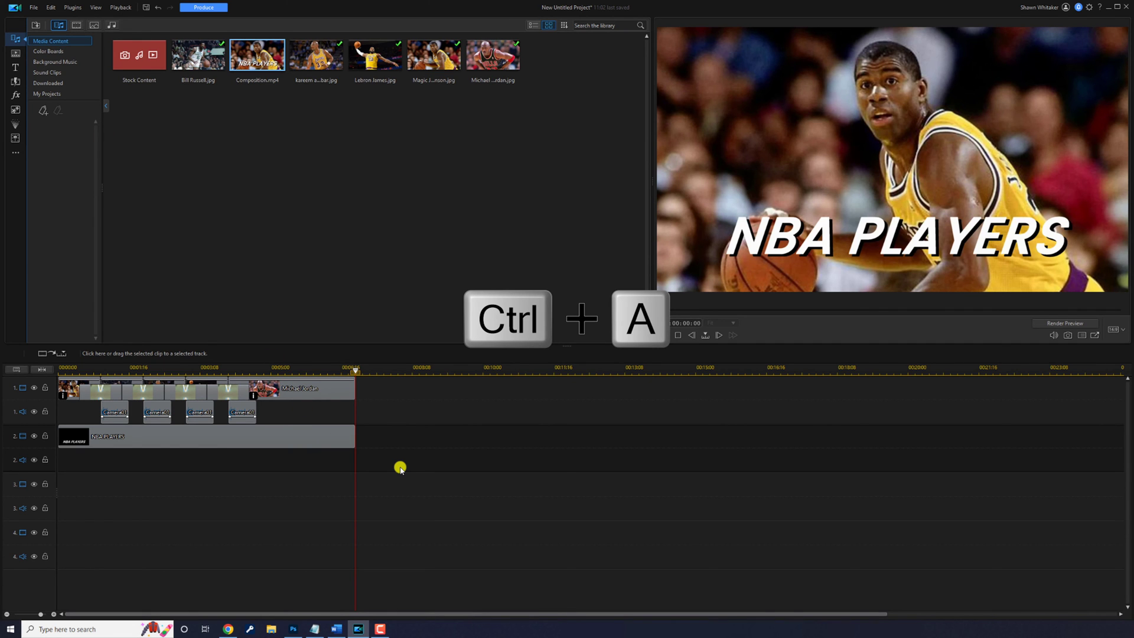
key("ctrl+a")
key("Delete")
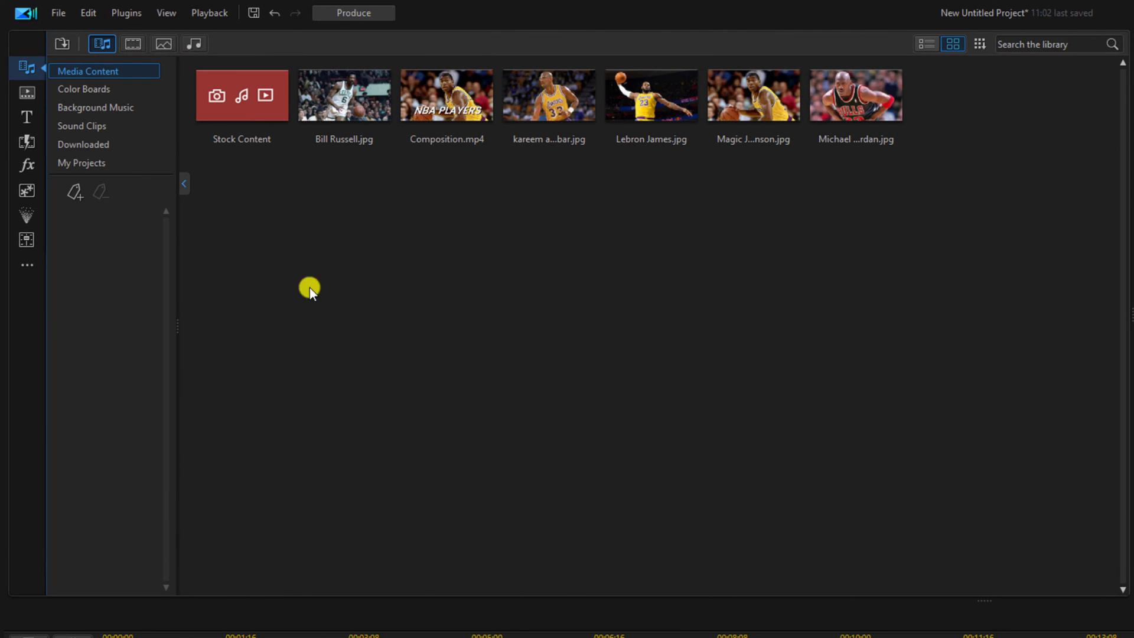
Place the white colour board at the start of track 1
left_click(80, 90)
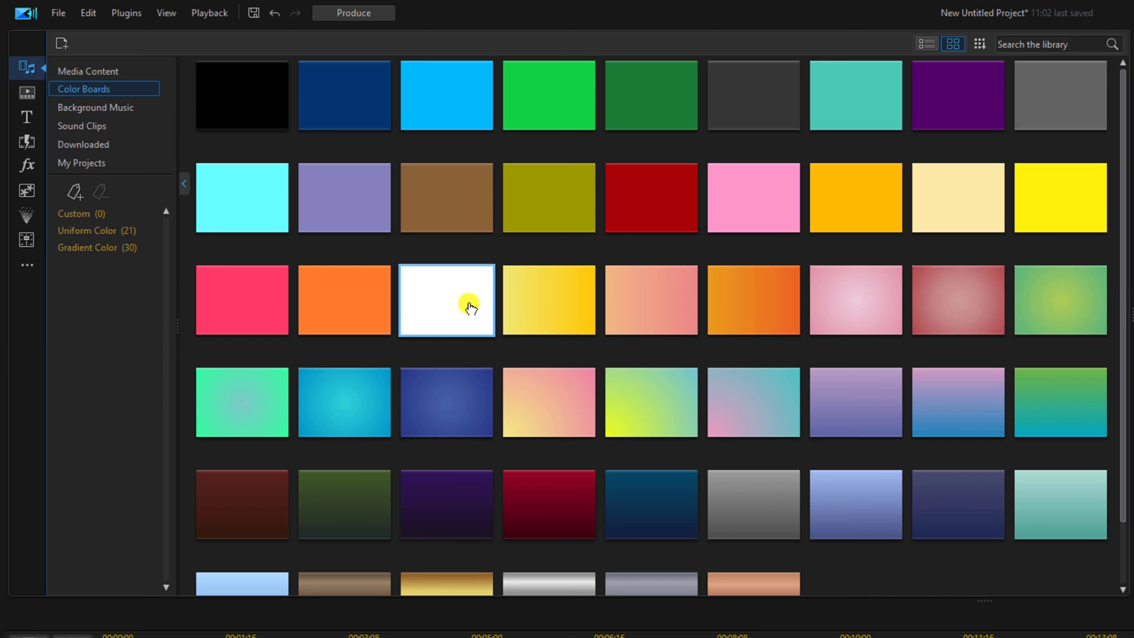
left_click(454, 304)
left_click_drag(455, 305, 78, 637)
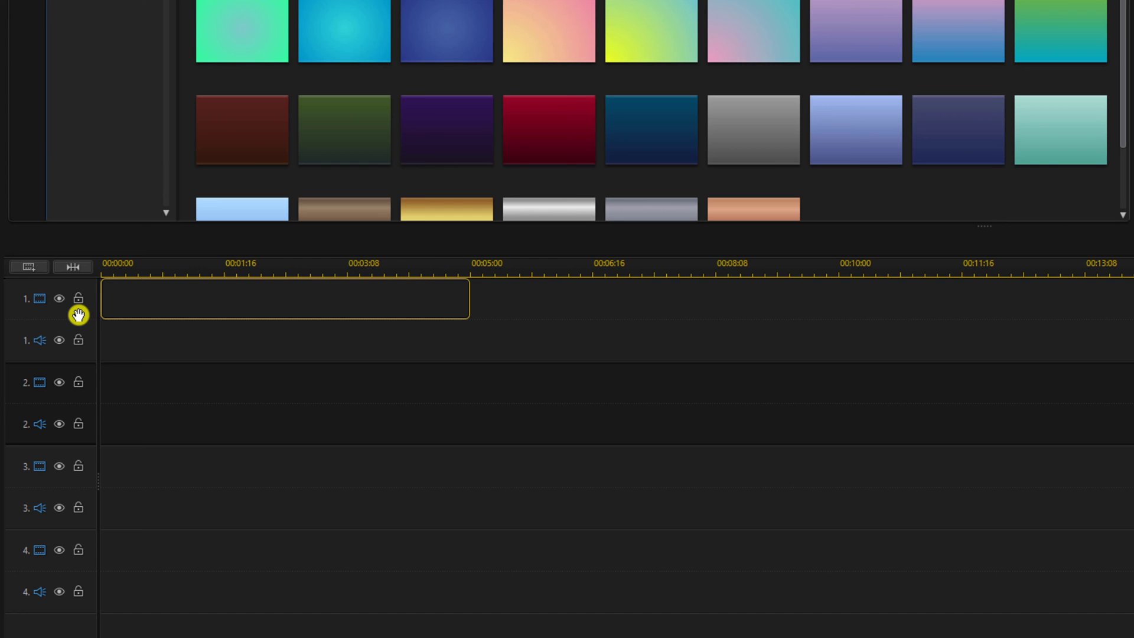
left_click_drag(78, 315, 78, 315)
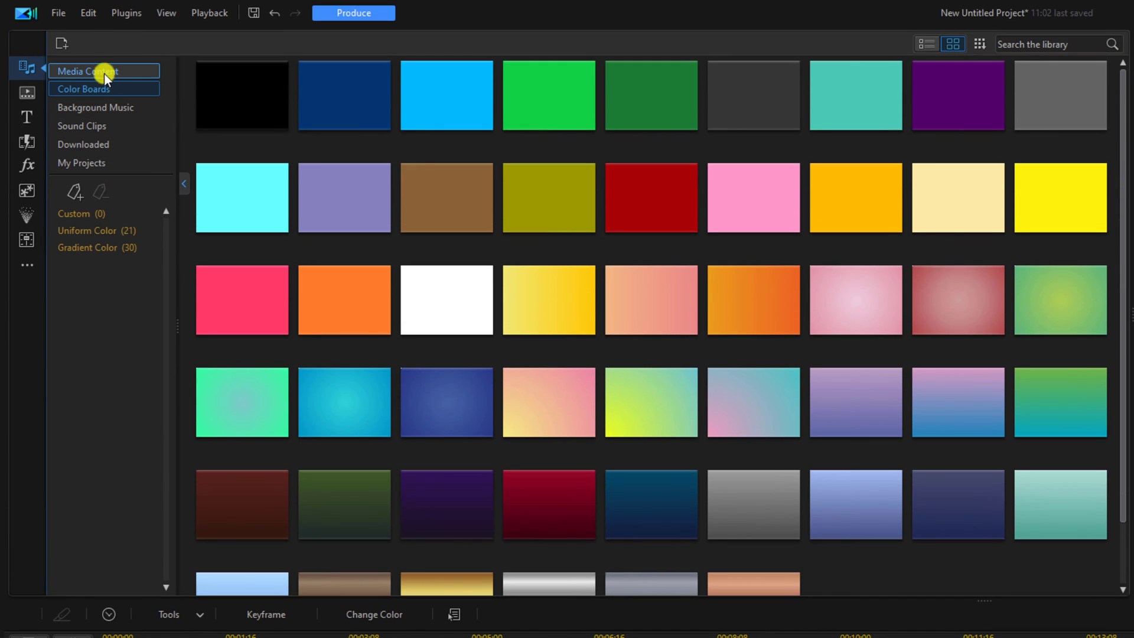
Put Composition.mp4 at the start of track 2 and stretch the white board to match its length
left_click(104, 70)
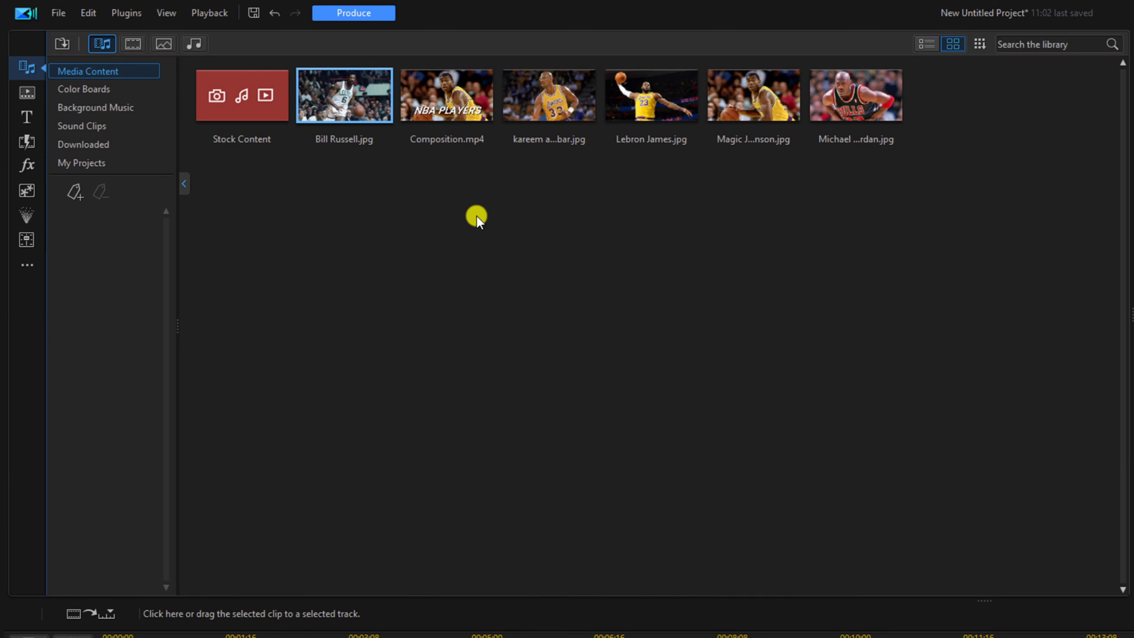
left_click(455, 95)
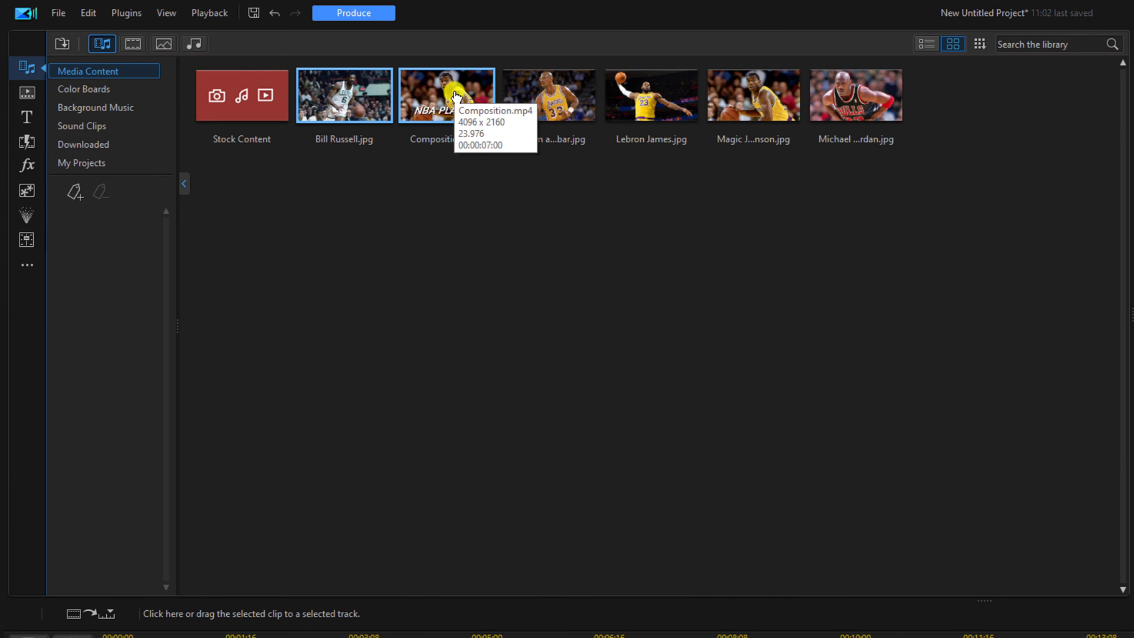
left_click_drag(455, 95, 226, 637)
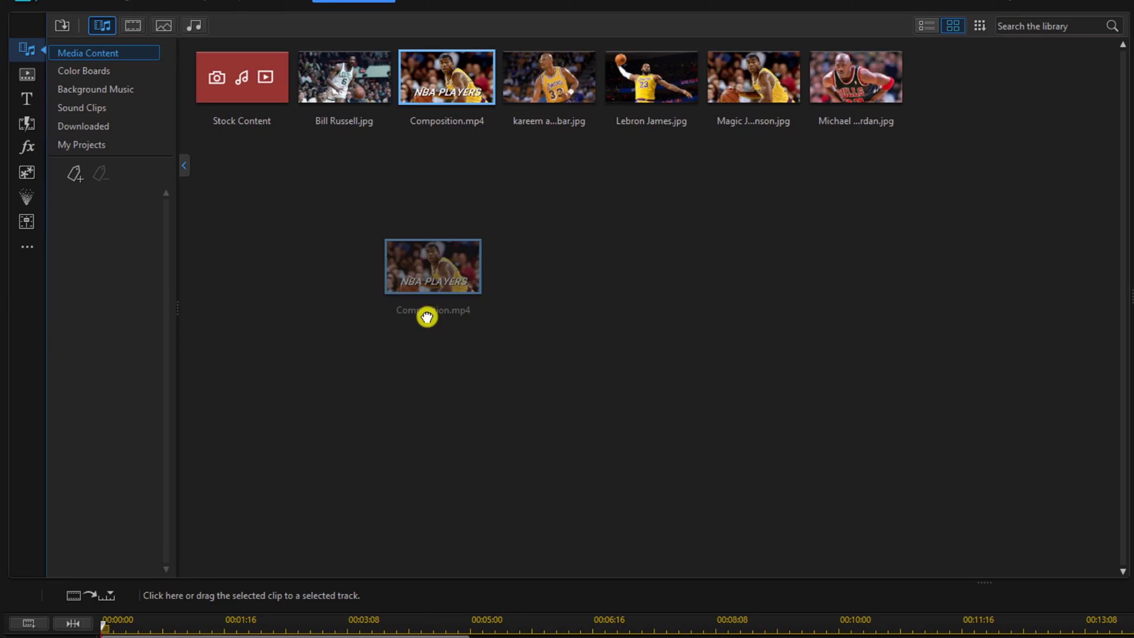
left_click_drag(226, 463, 93, 545)
left_click_drag(92, 440, 98, 442)
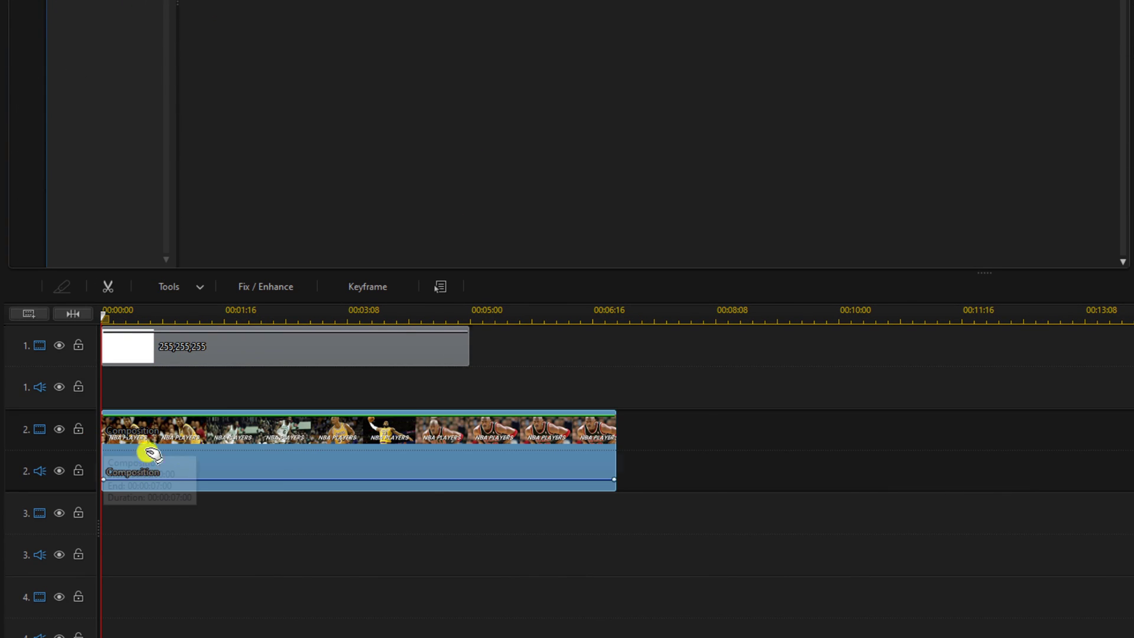
left_click(436, 345)
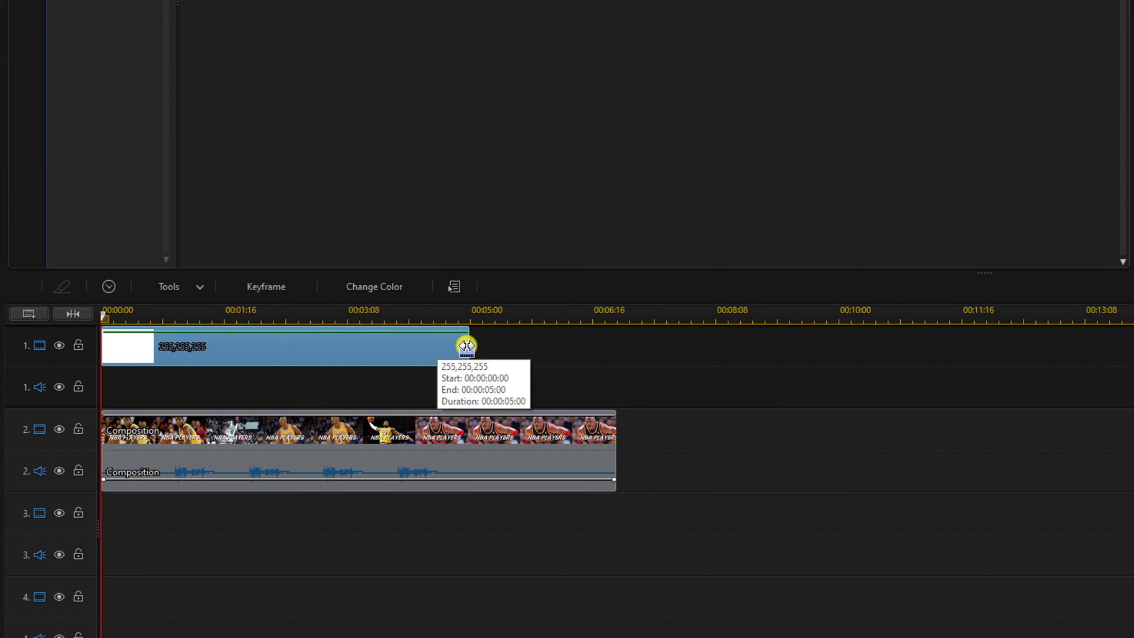
left_click_drag(466, 347, 615, 351)
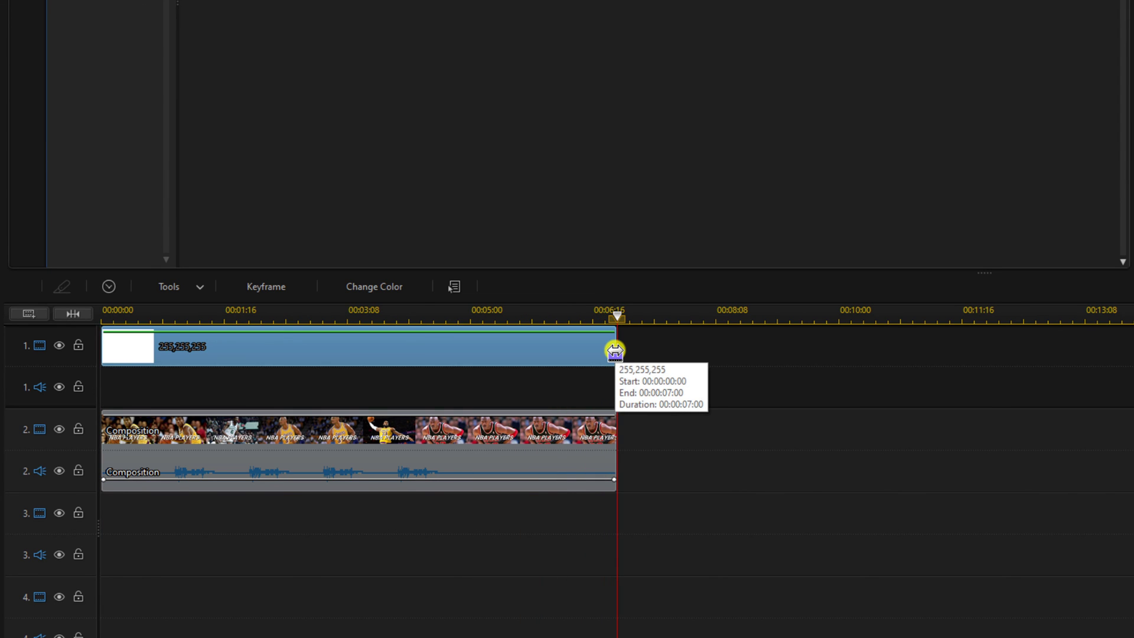
double_click(330, 444)
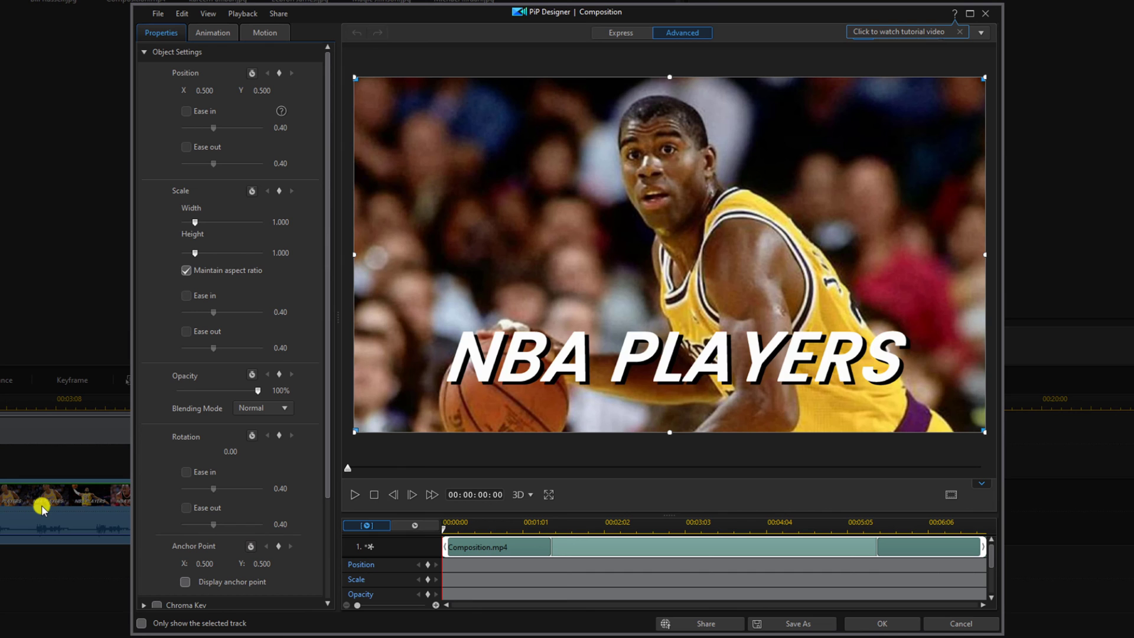
Keyframe Composition's scale width from 0.750 at the start to 1.000 at 5 seconds
left_click(428, 579)
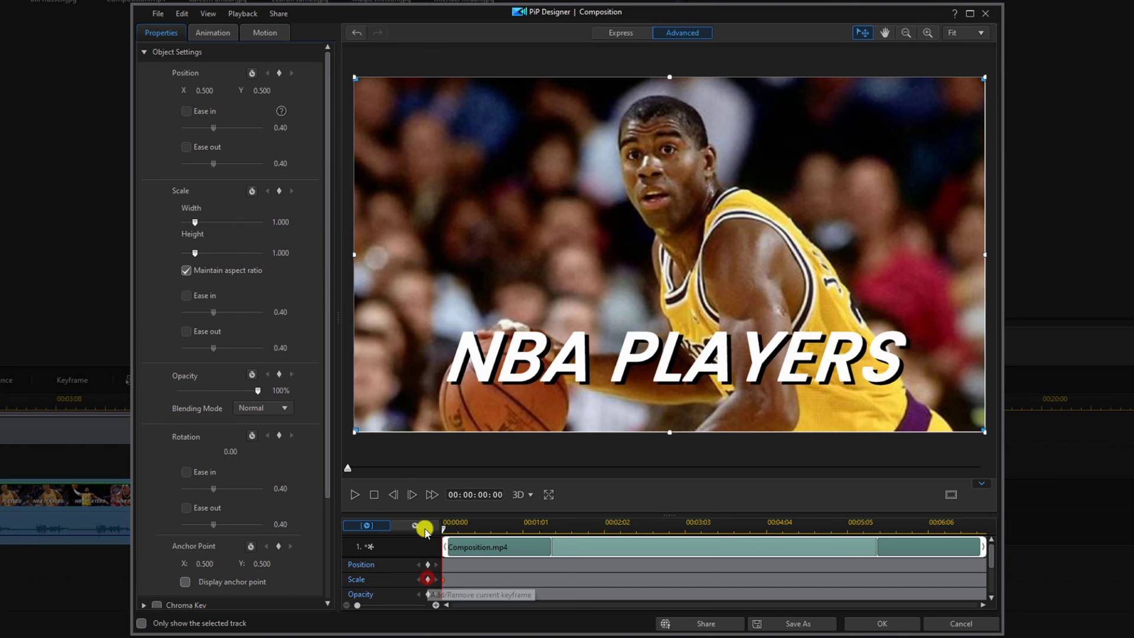
double_click(290, 221)
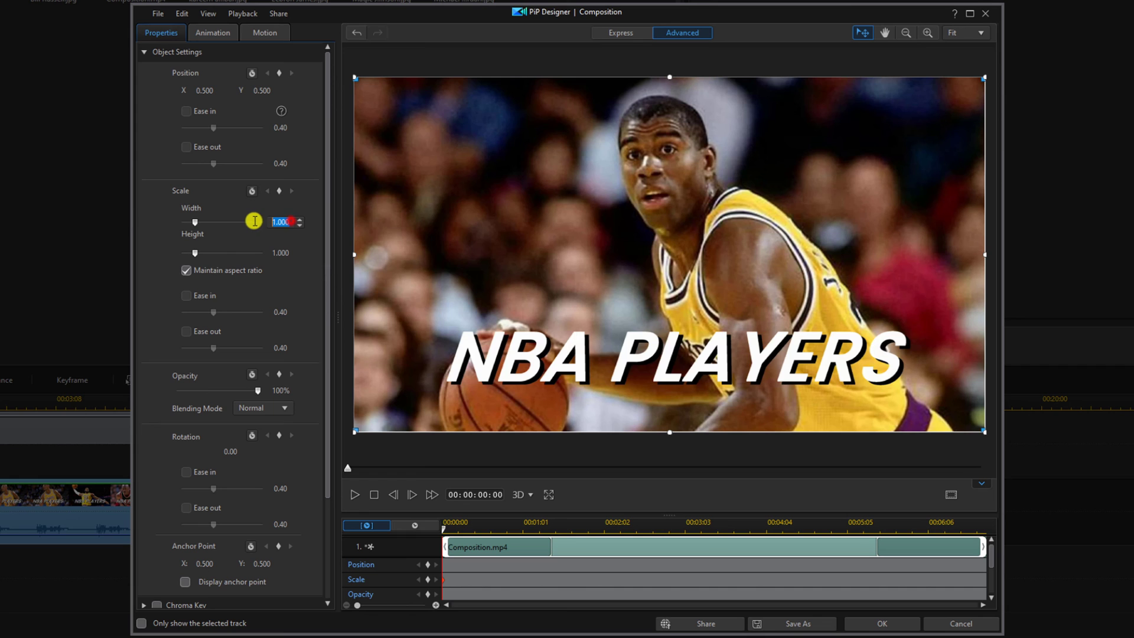
type("0.750")
key("Return")
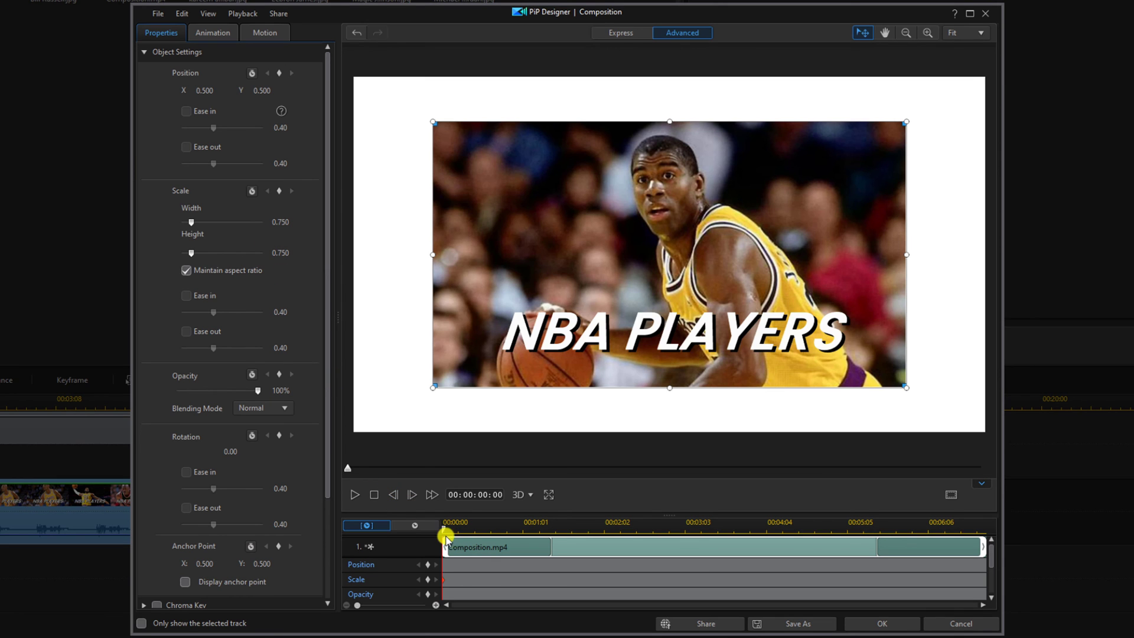
left_click_drag(444, 529, 833, 542)
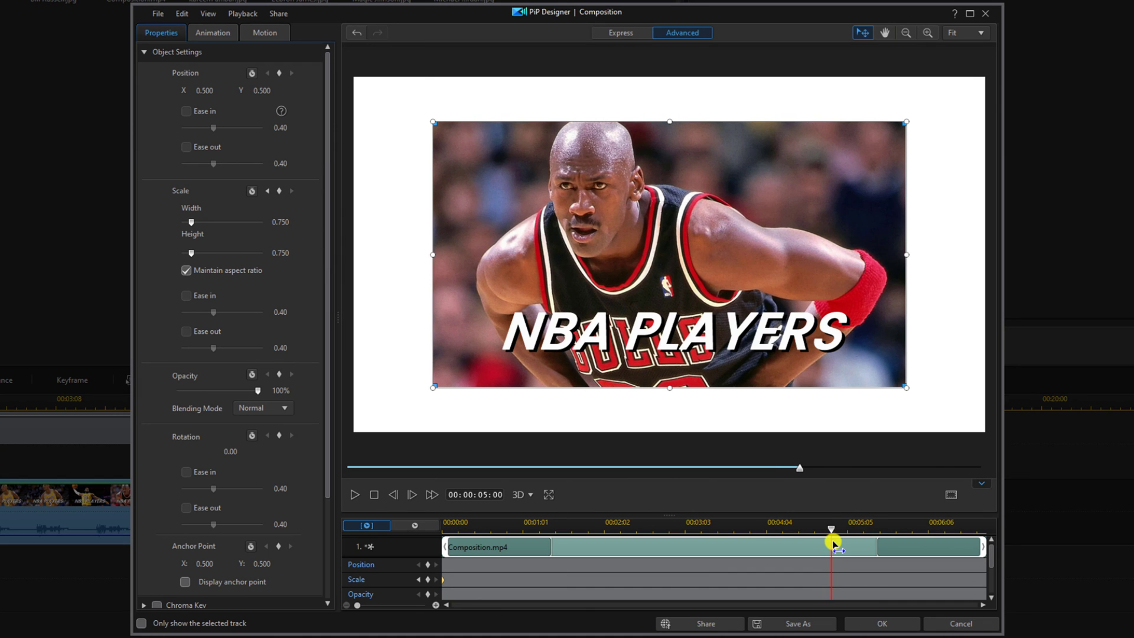
left_click(292, 221)
type("1")
key("Return")
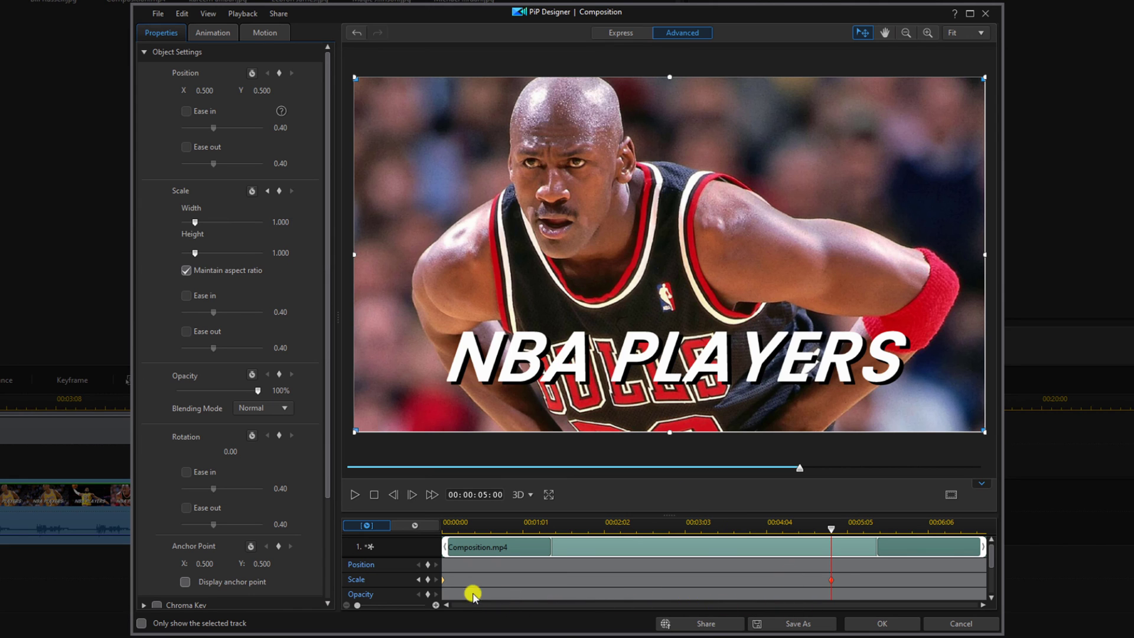
left_click(877, 624)
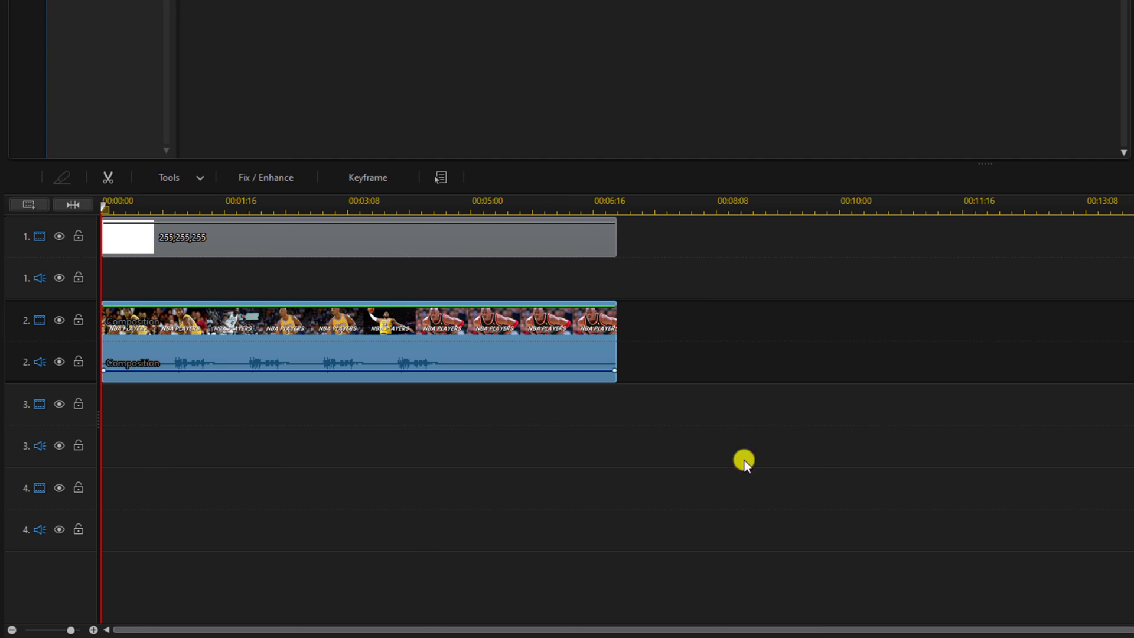
Add one effect track below track 4, with 0 video and 0 audio tracks
right_click(48, 563)
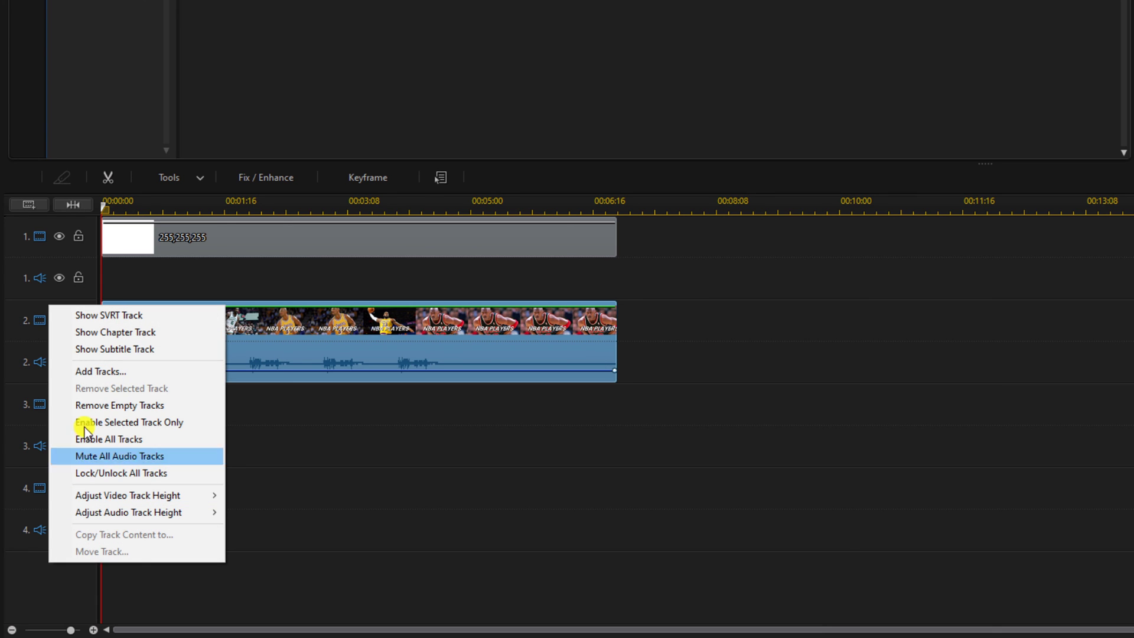
left_click(113, 372)
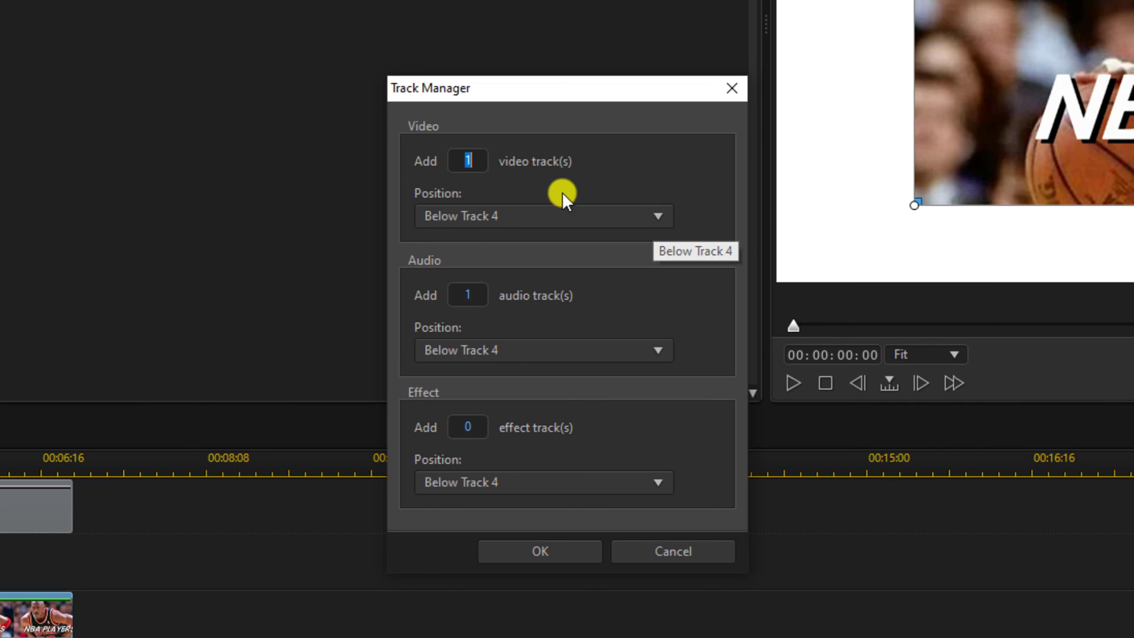
type("0")
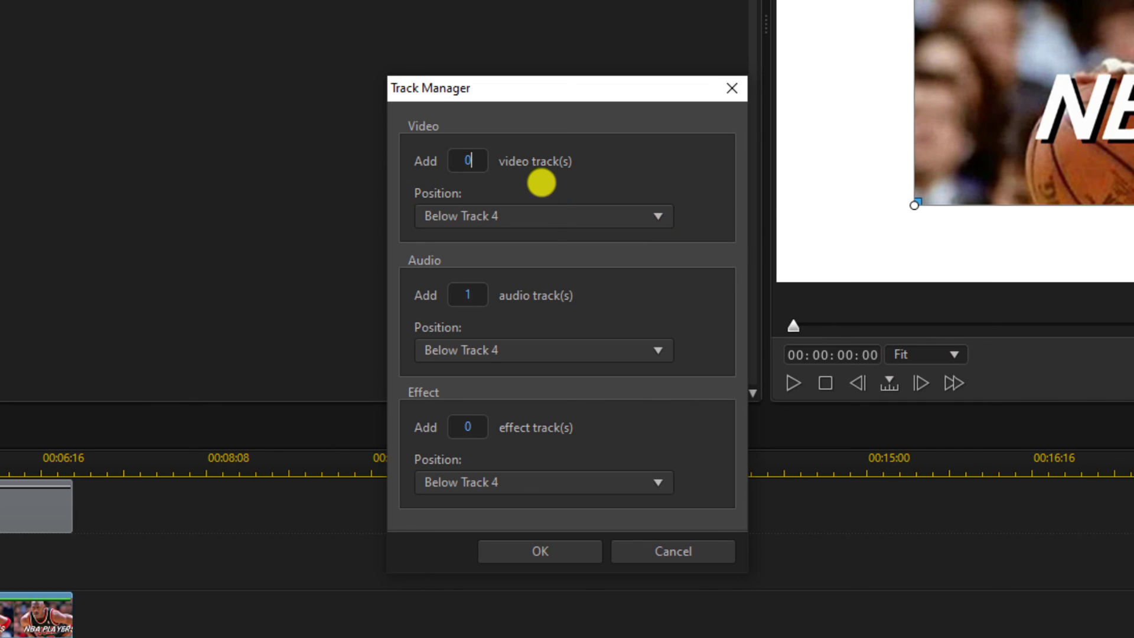
left_click(474, 297)
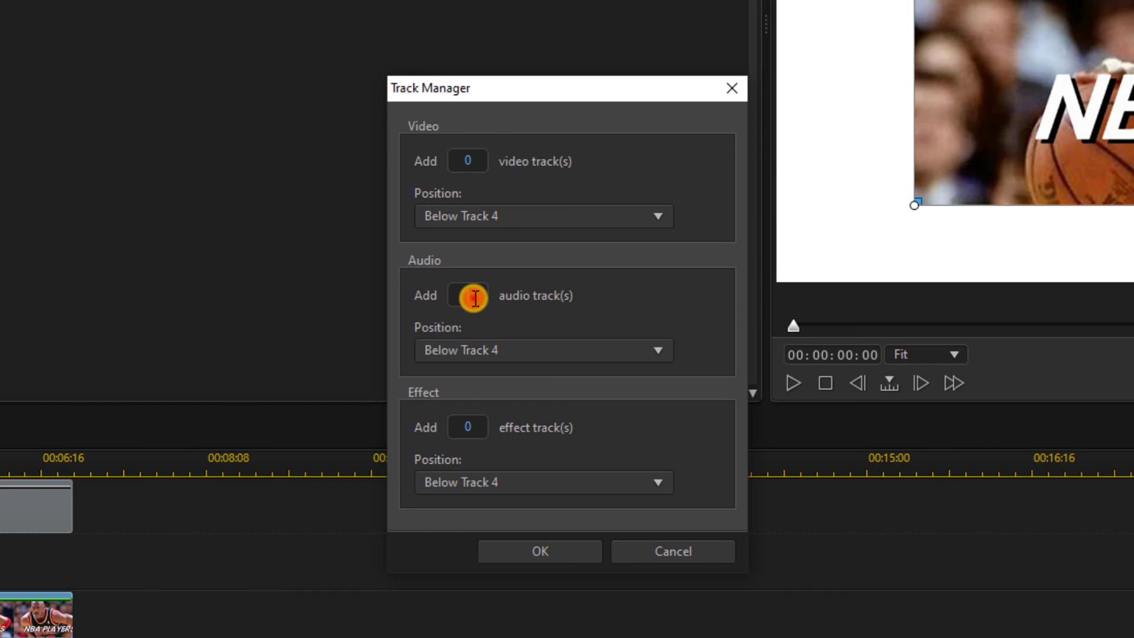
type("0")
left_click(476, 422)
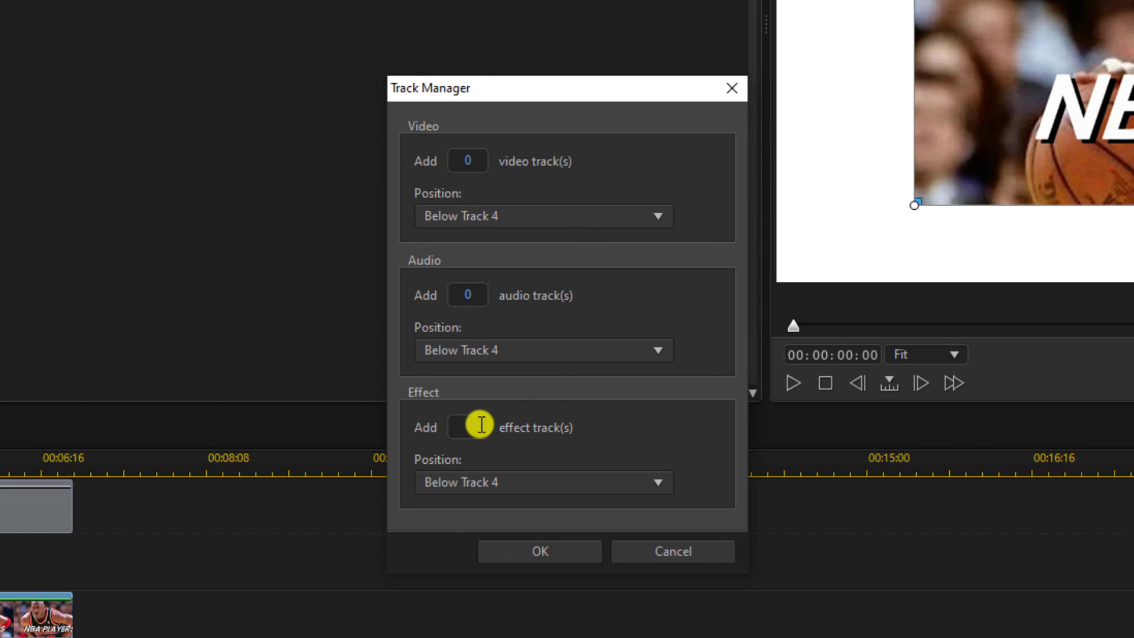
left_click(650, 487)
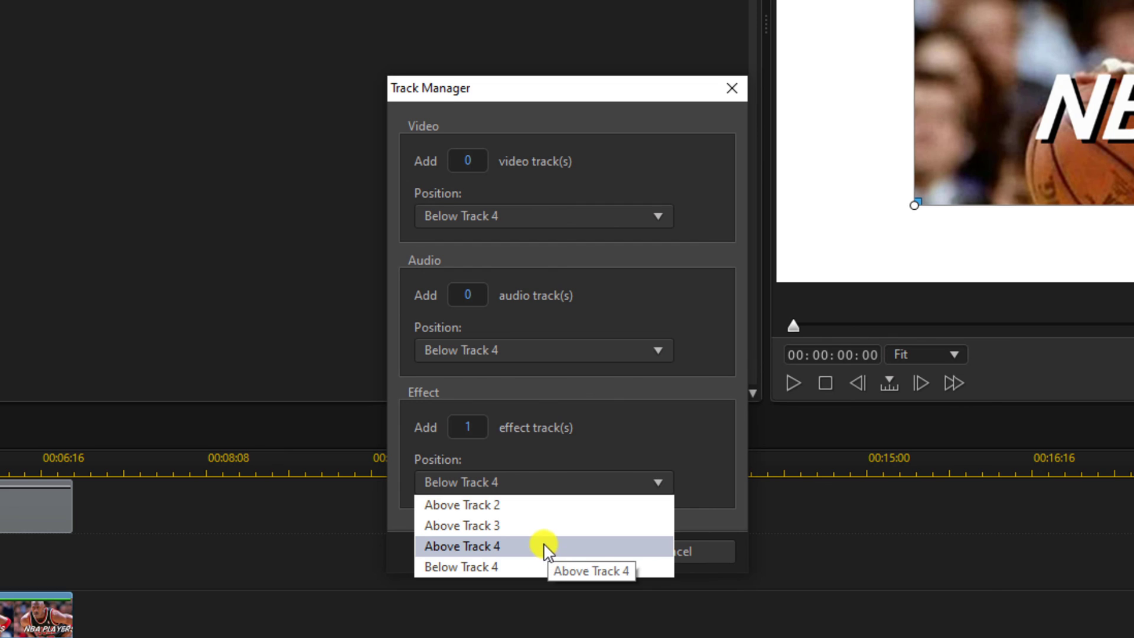
left_click(532, 568)
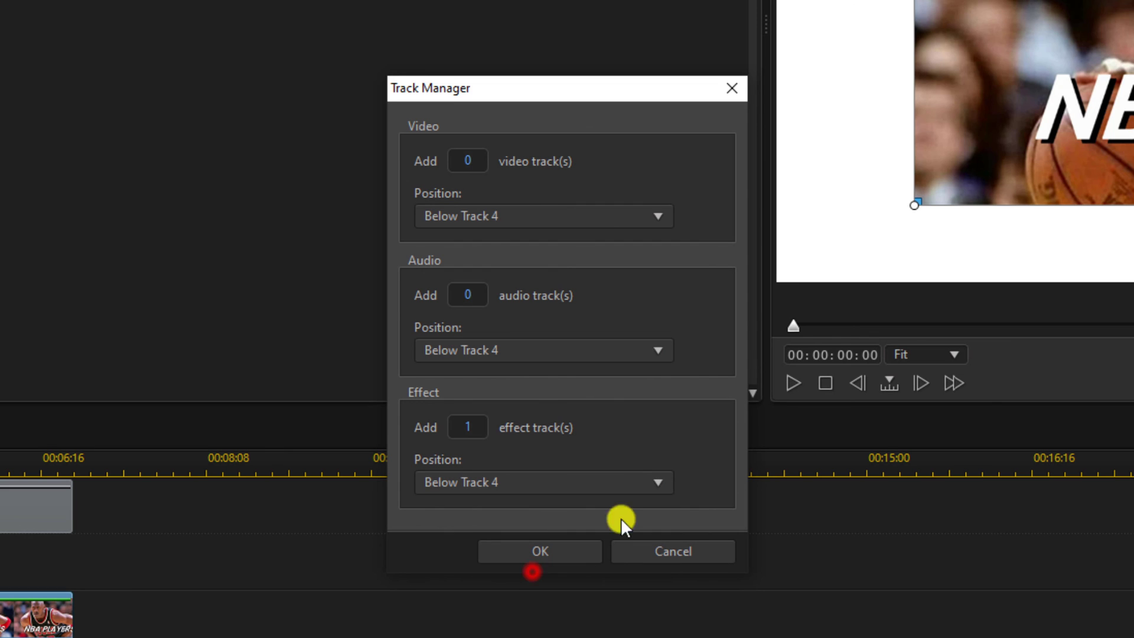
left_click(561, 548)
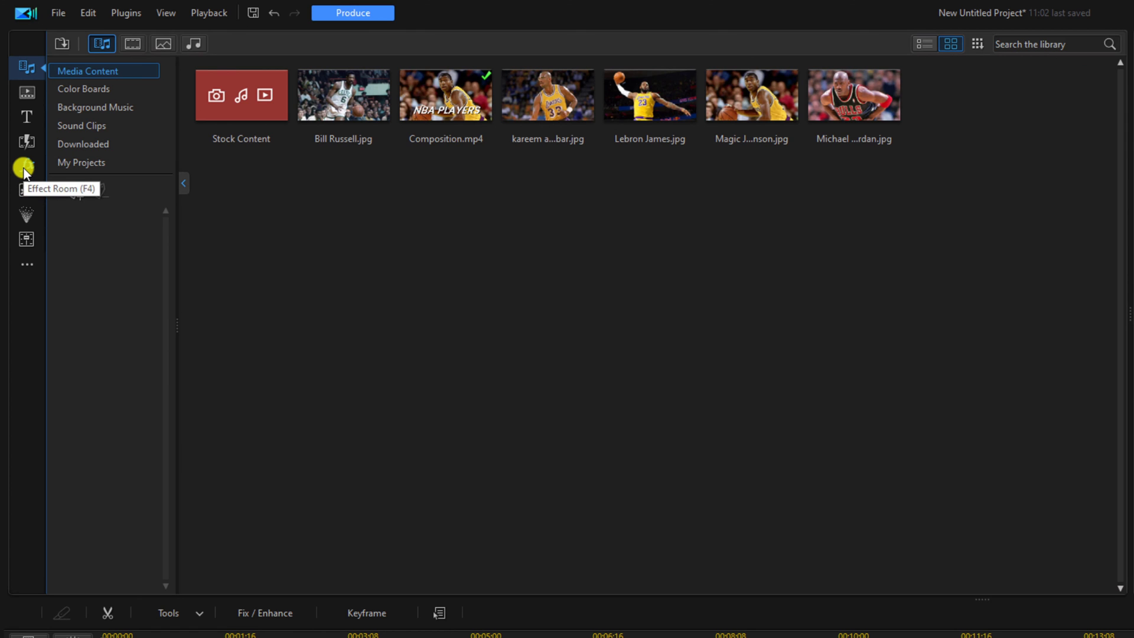
Drop BCC Film Damage from BorisFX Film Style onto the effect track, trimmed to end at 00:00:07:00
left_click(24, 168)
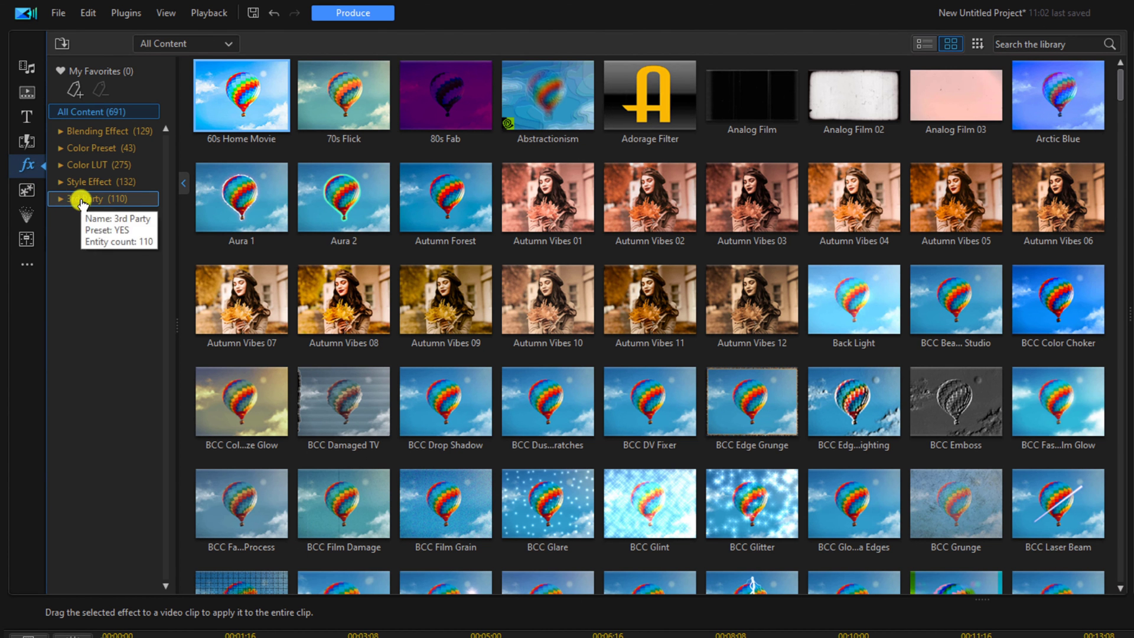
left_click(81, 201)
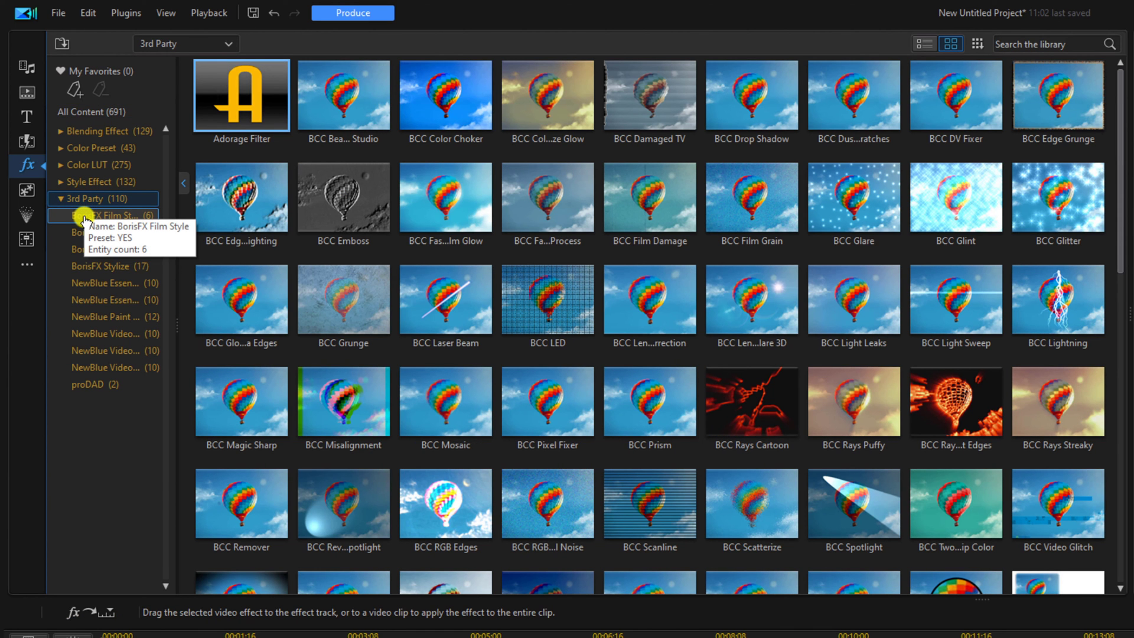
left_click(84, 219)
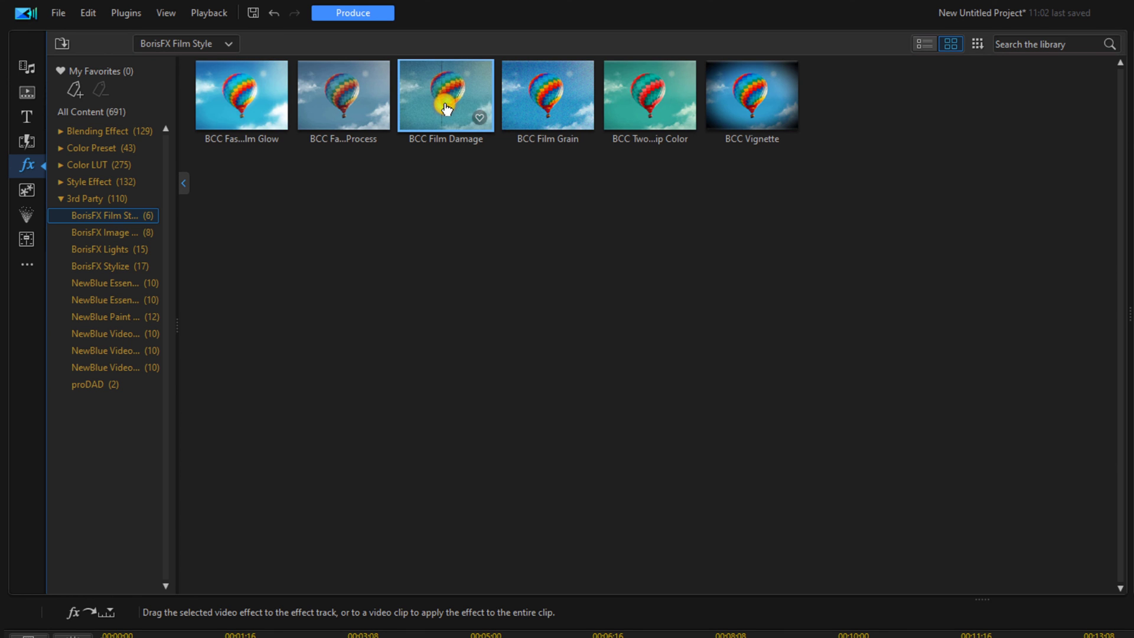
left_click_drag(445, 108, 429, 355)
left_click_drag(429, 294, 97, 570)
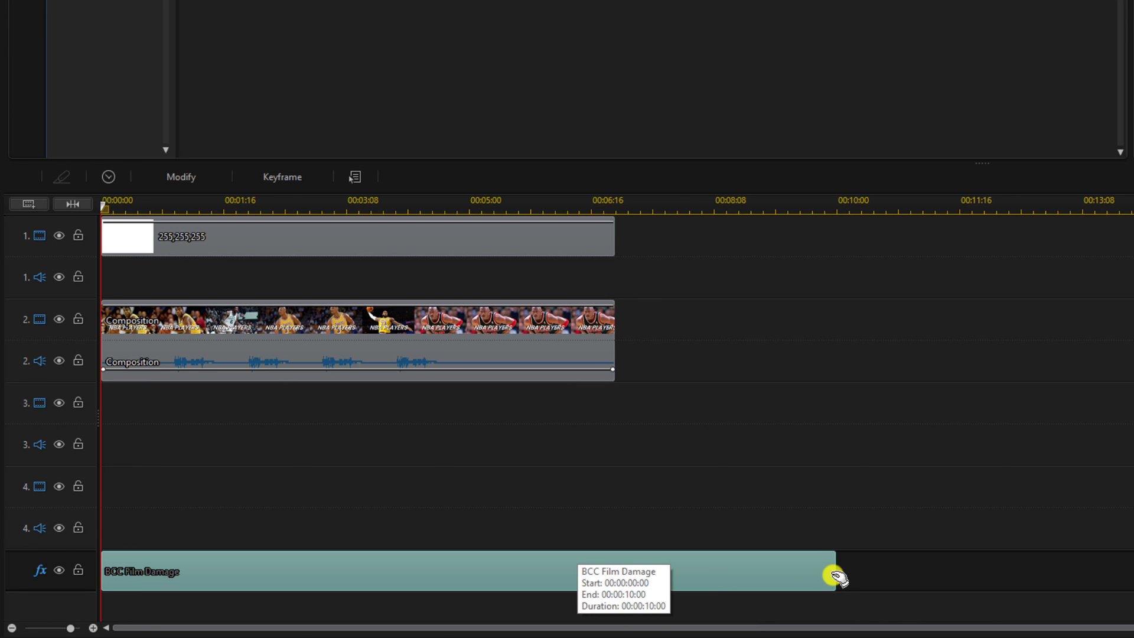
left_click_drag(833, 576, 620, 572)
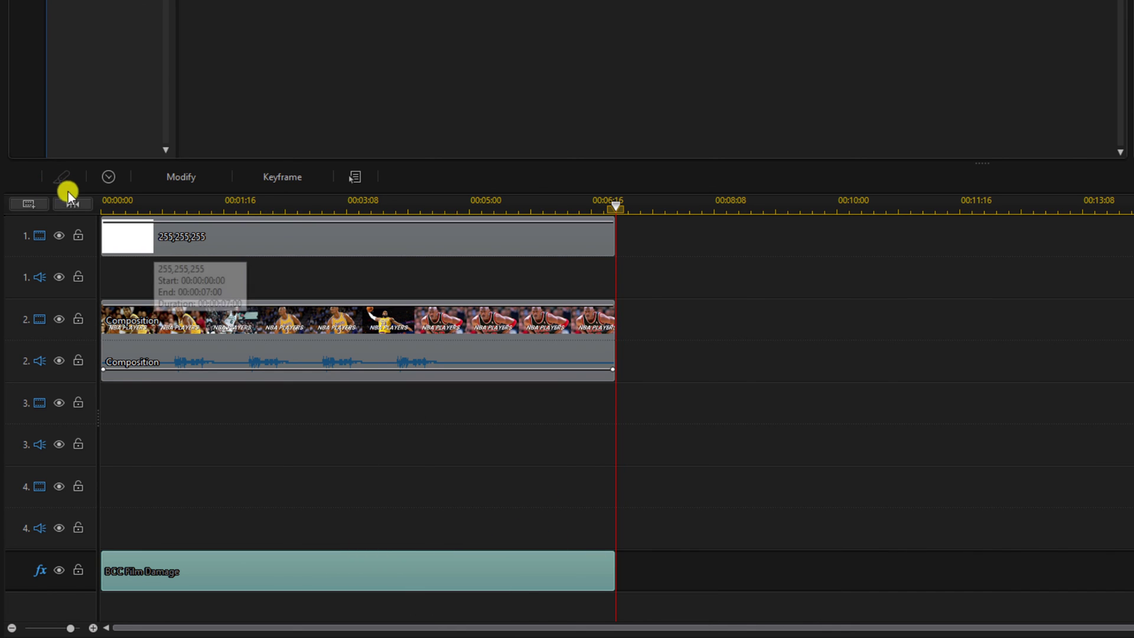
Uncheck Dirt On in the BCC Film Damage settings and close the settings window
left_click(189, 178)
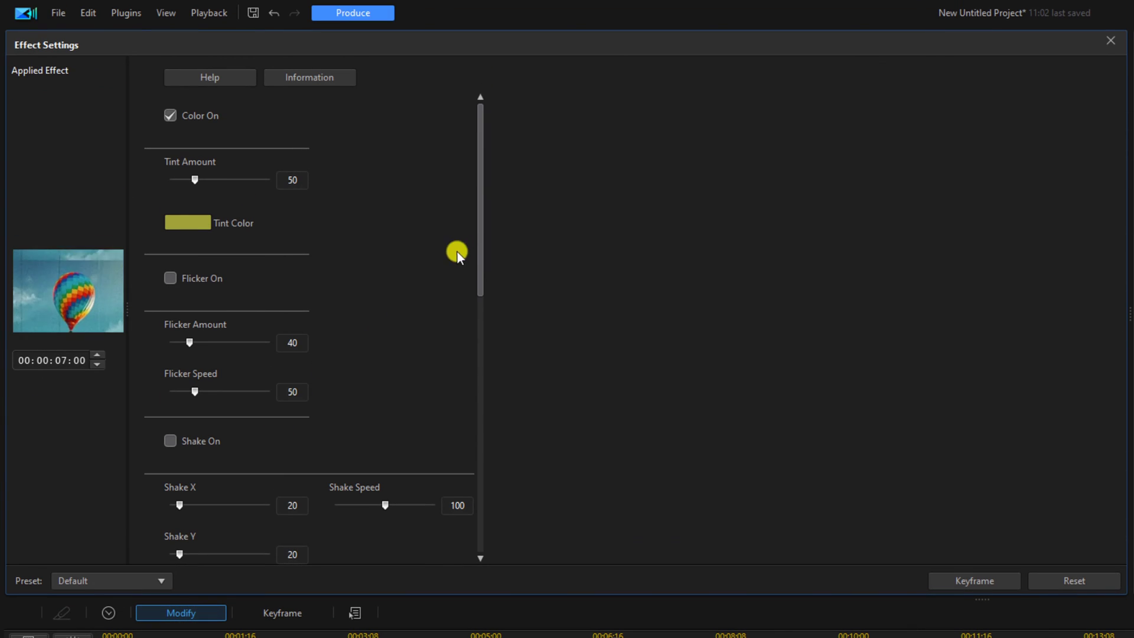
left_click_drag(480, 228, 488, 408)
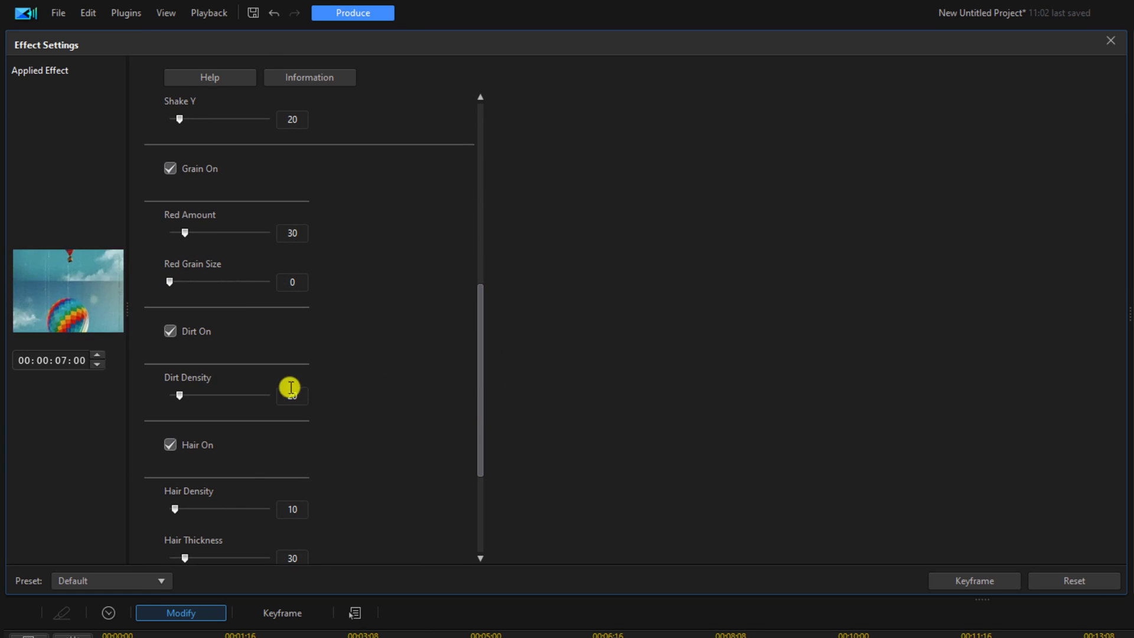
left_click(170, 331)
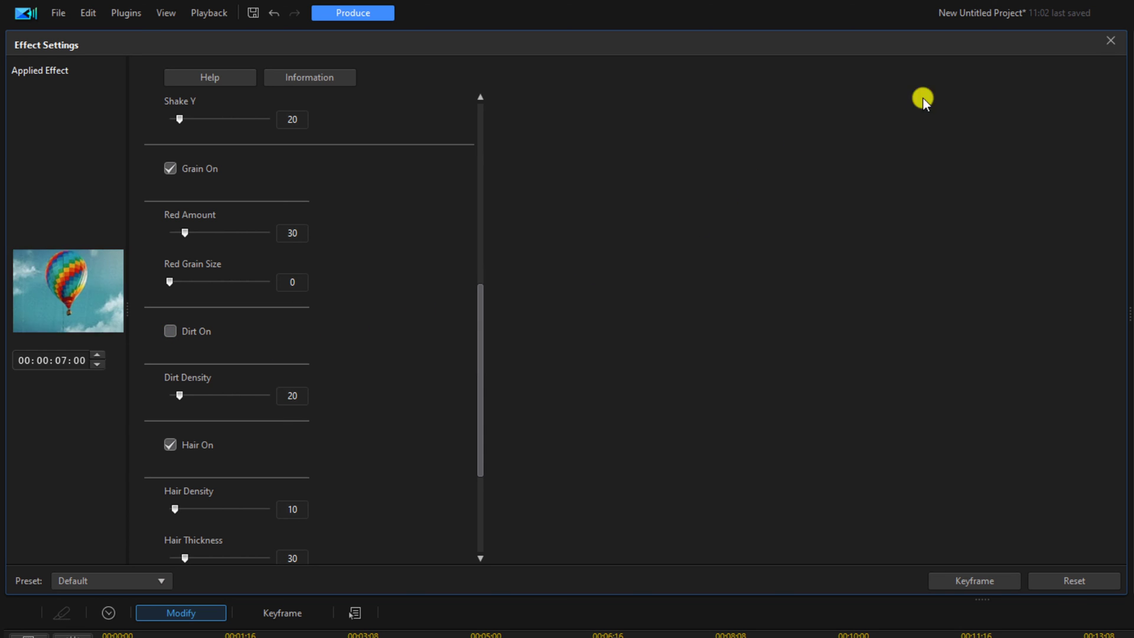
left_click(1109, 41)
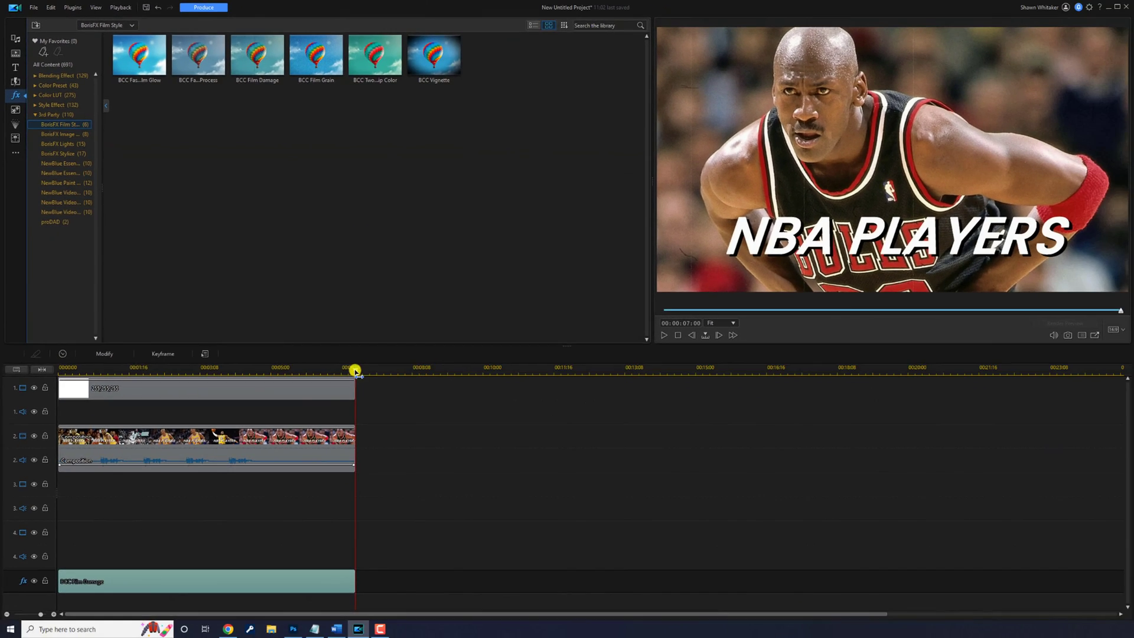
Rewind to 00:00:00:00 and play the scaled slideshow over the white board with film damage
left_click(354, 375)
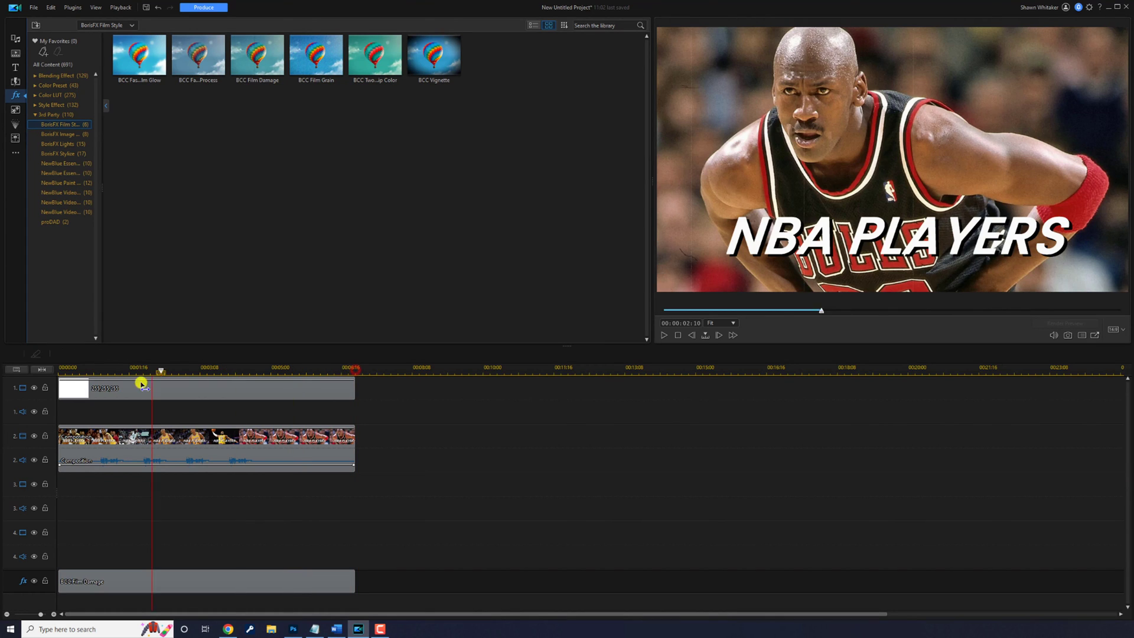
key("Home")
left_click(295, 581)
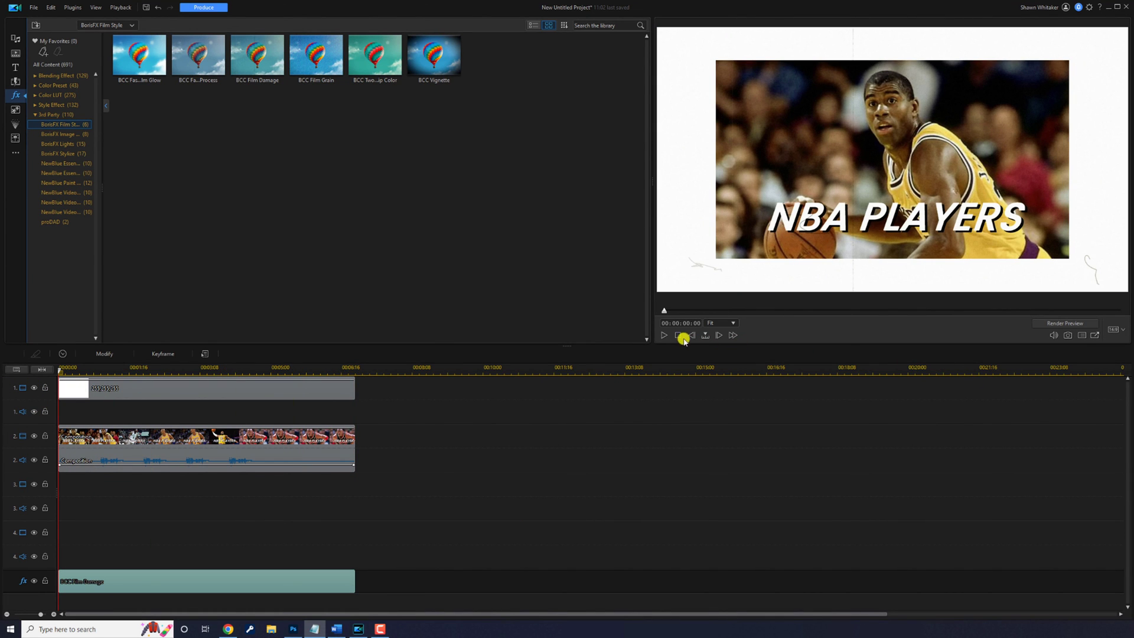
left_click(661, 336)
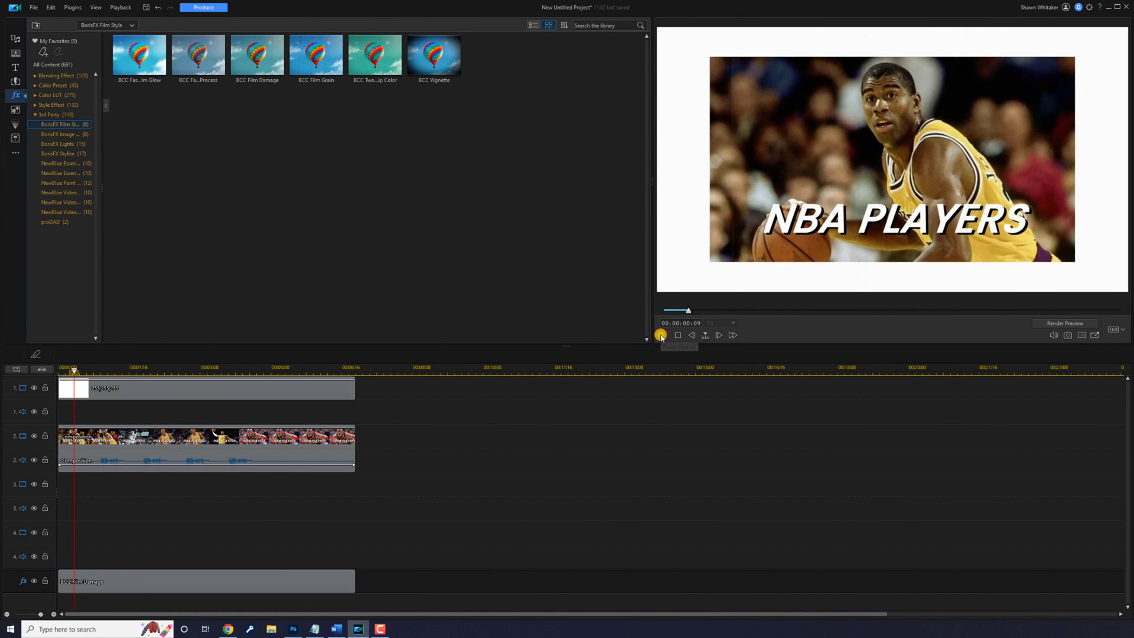